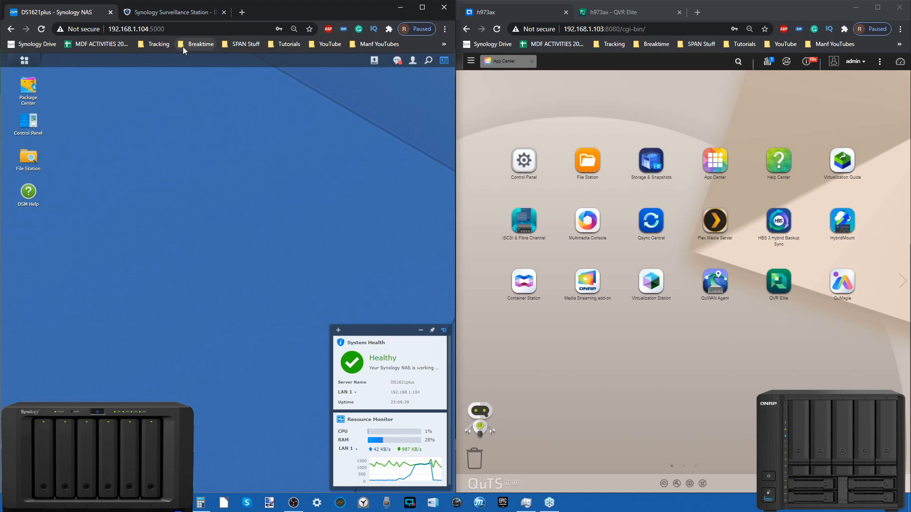
pyautogui.click(292, 509)
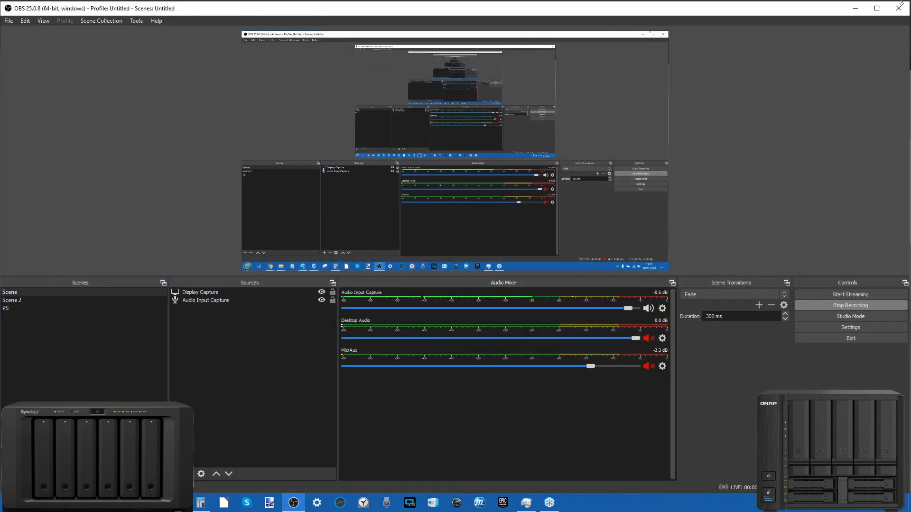
pyautogui.click(854, 10)
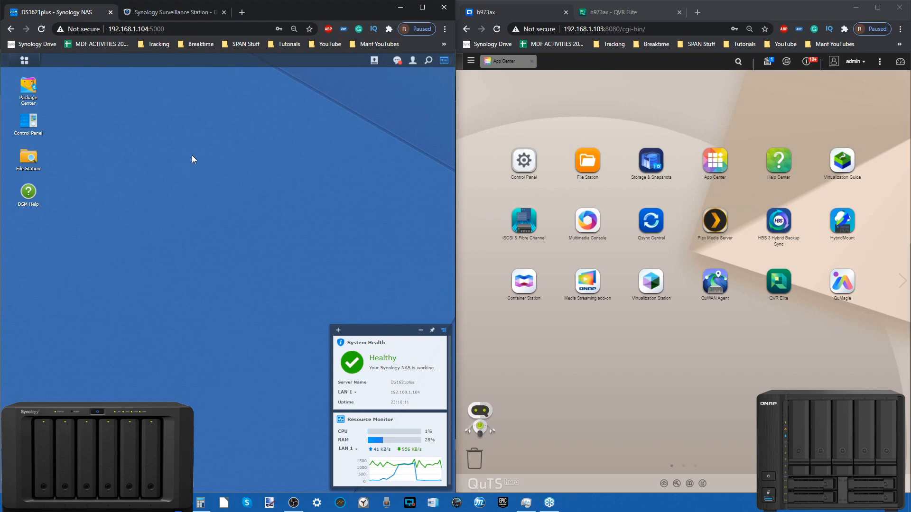
# Switch to Synology Surveillance Station, dismiss the help window, and review the Client category in the Application Center
pyautogui.click(158, 15)
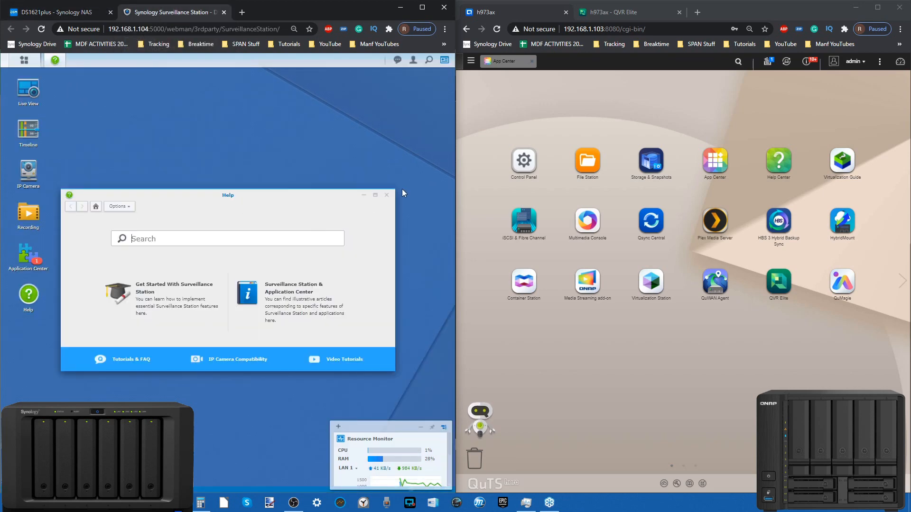
pyautogui.click(388, 195)
pyautogui.click(28, 256)
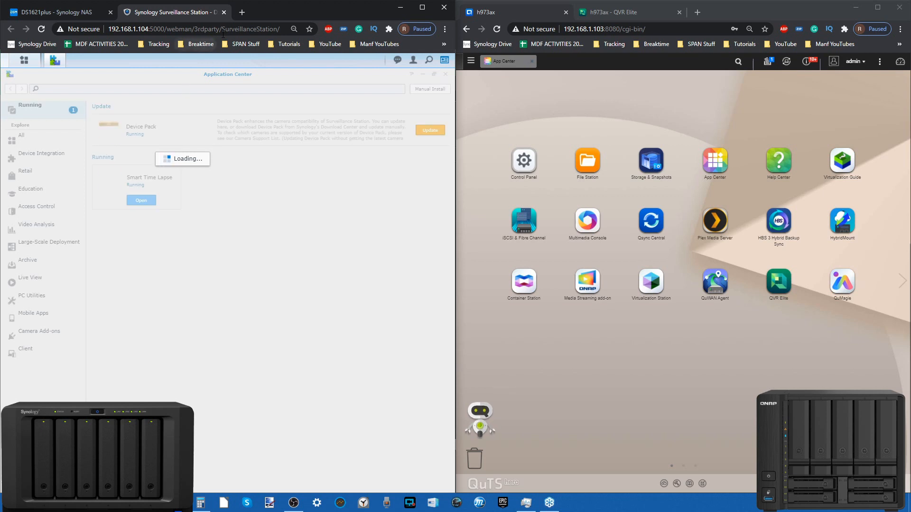
pyautogui.click(49, 352)
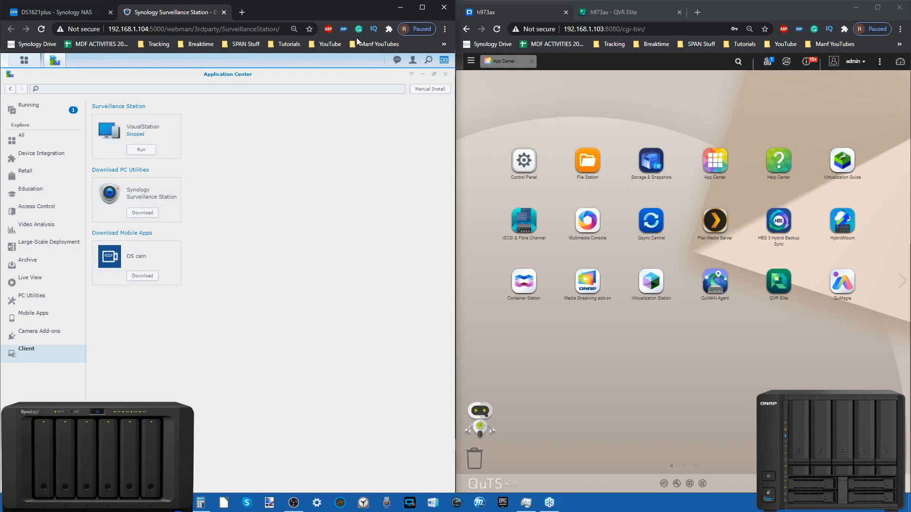
pyautogui.click(427, 75)
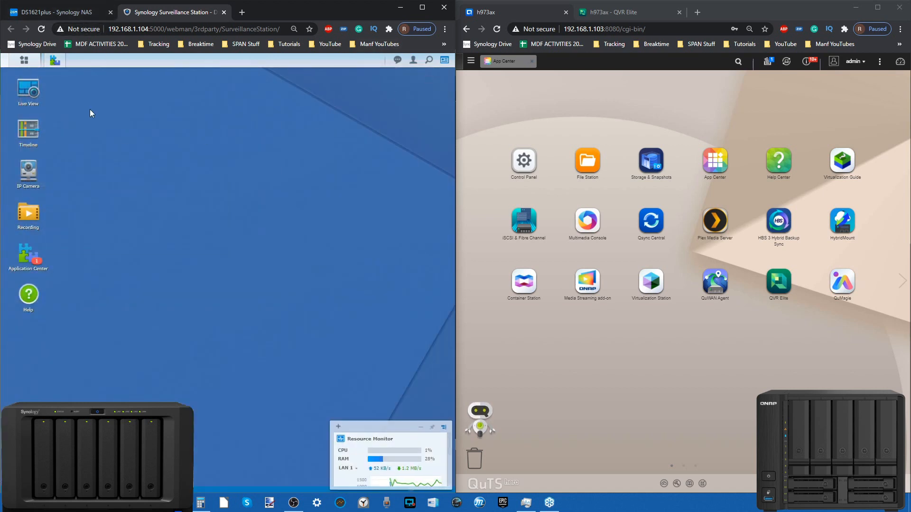
# Open Live View in Surveillance Station and examine both camera feeds with the browser window enlarged to full screen
pyautogui.click(40, 98)
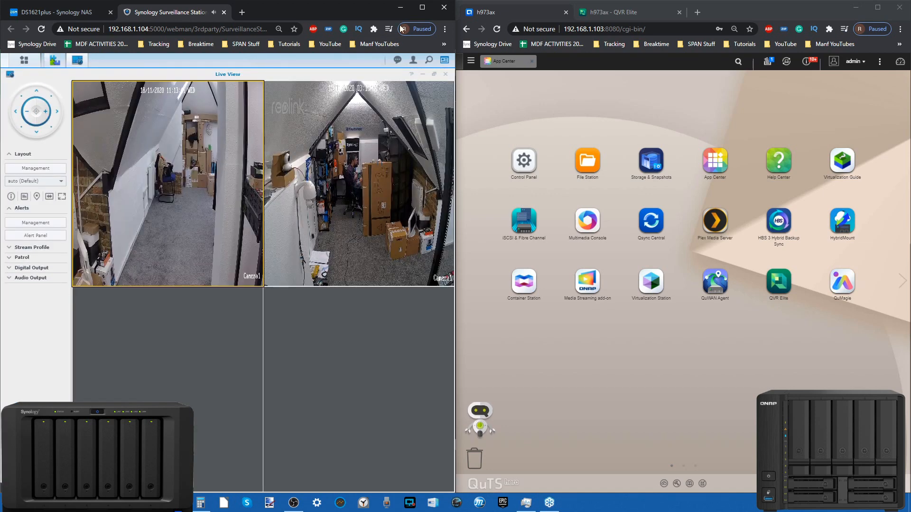
pyautogui.click(422, 7)
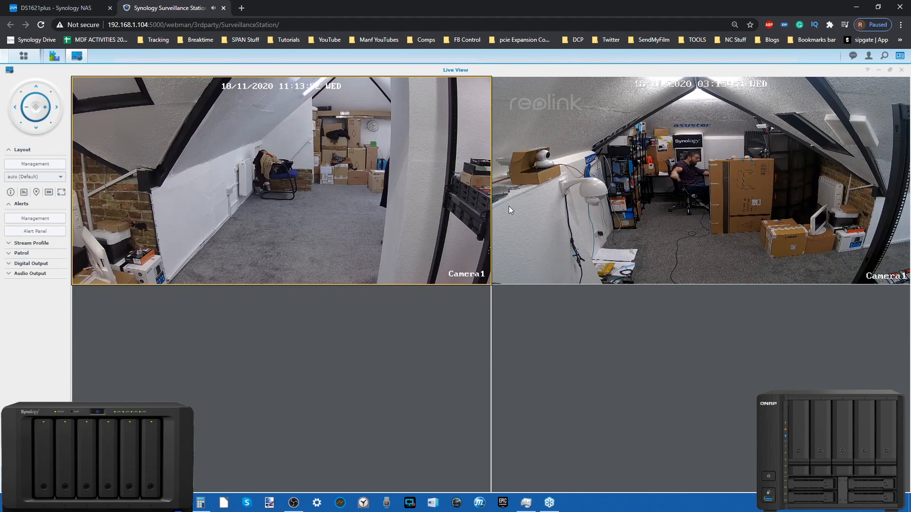
pyautogui.moveTo(321, 229)
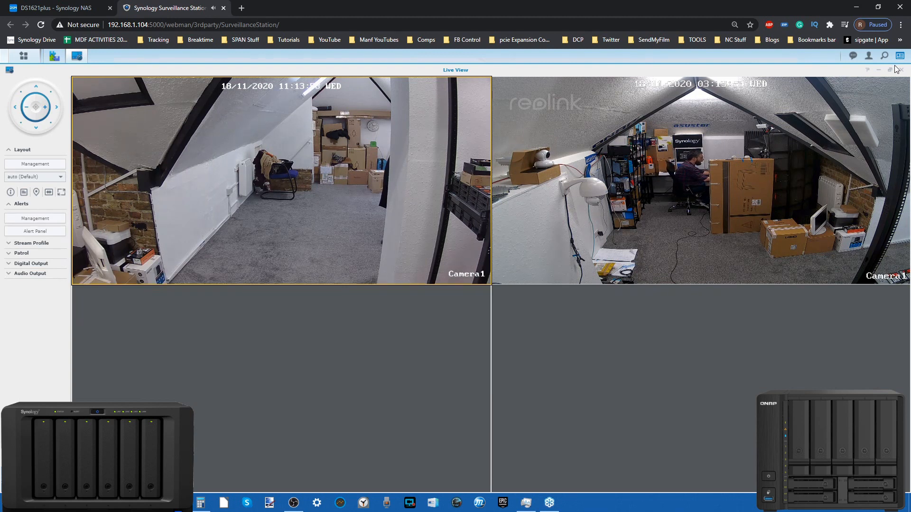
pyautogui.click(879, 70)
pyautogui.moveTo(576, 8); pyautogui.dragTo(1, 57)
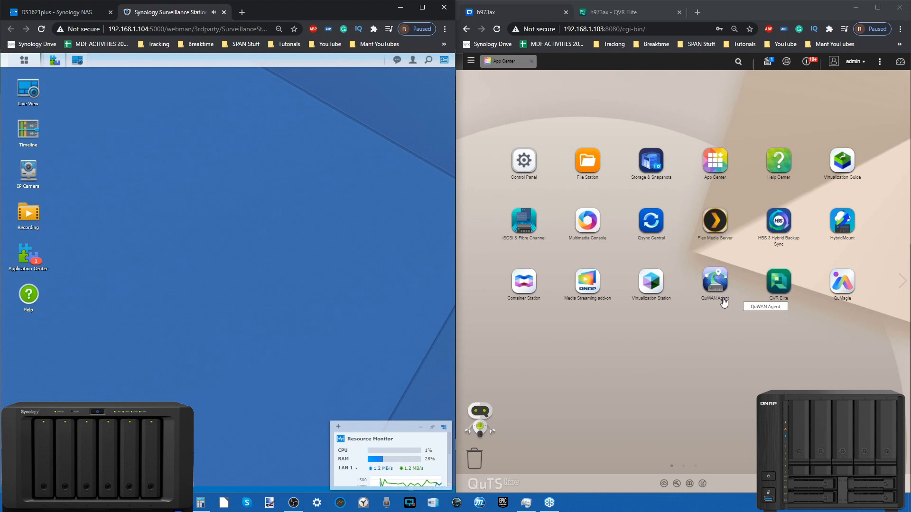
# Switch to QVR Elite on the QNAP NAS and review Camera 001 and Camera 002 in Camera Settings
pyautogui.click(620, 17)
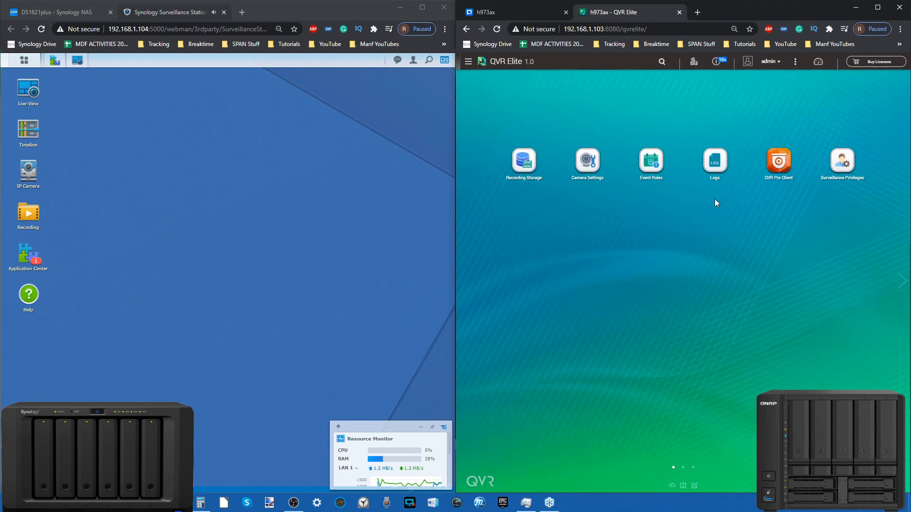
pyautogui.click(584, 163)
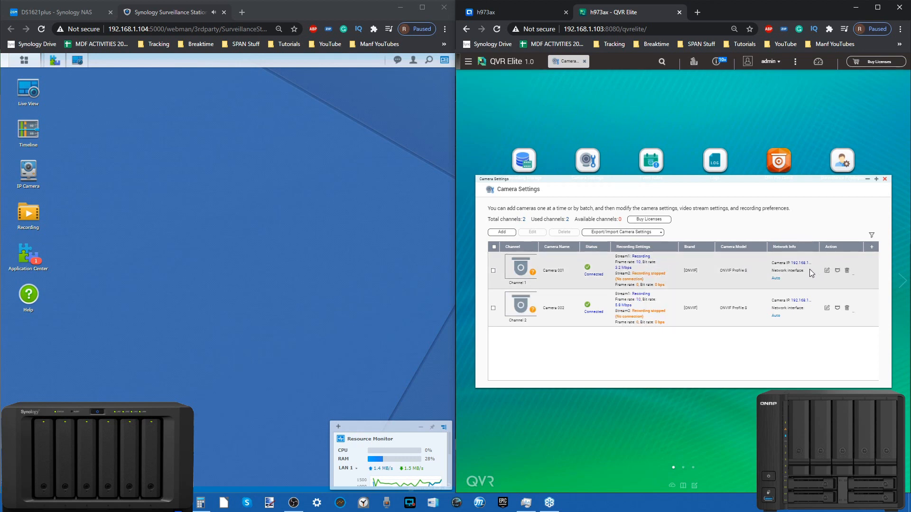
pyautogui.moveTo(532, 274)
pyautogui.click(493, 271)
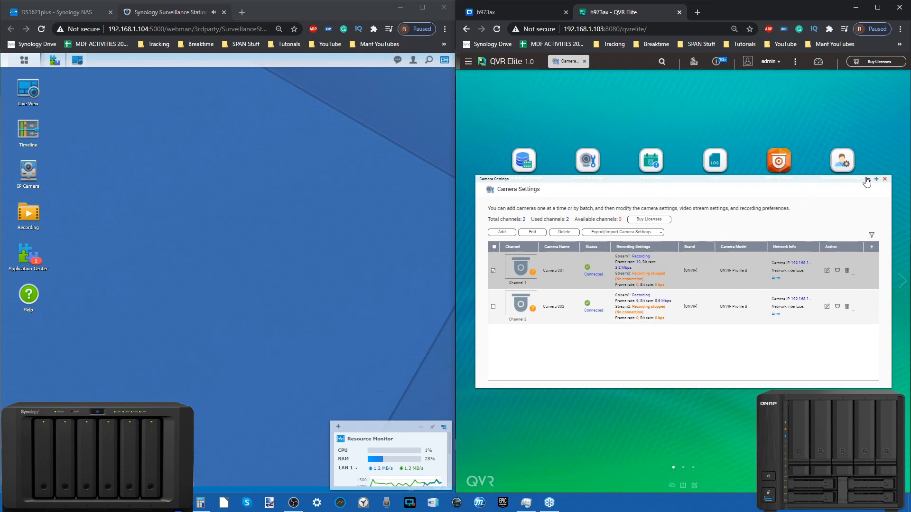
pyautogui.click(885, 179)
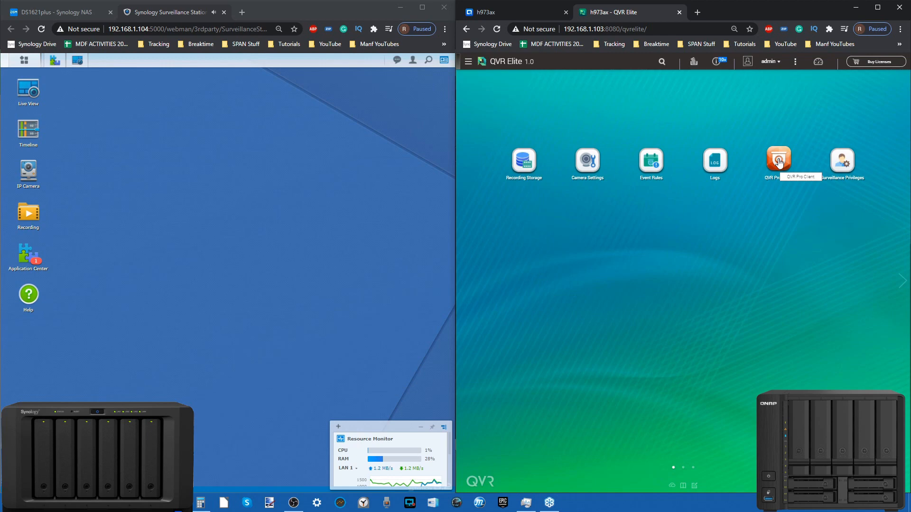
# Launch QVR Pro Client and place Camera 001 and Camera 002 side by side in a new view
pyautogui.click(779, 163)
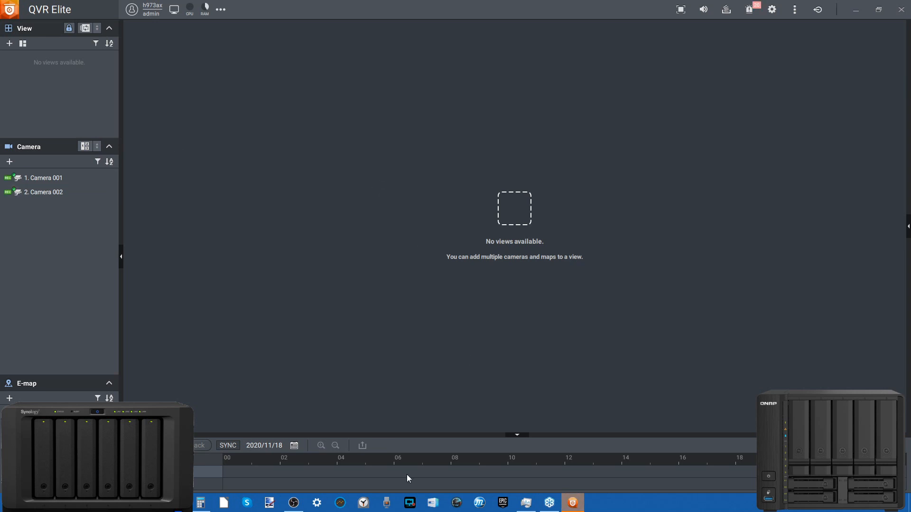
pyautogui.click(293, 504)
pyautogui.click(294, 504)
pyautogui.moveTo(62, 178); pyautogui.dragTo(229, 157)
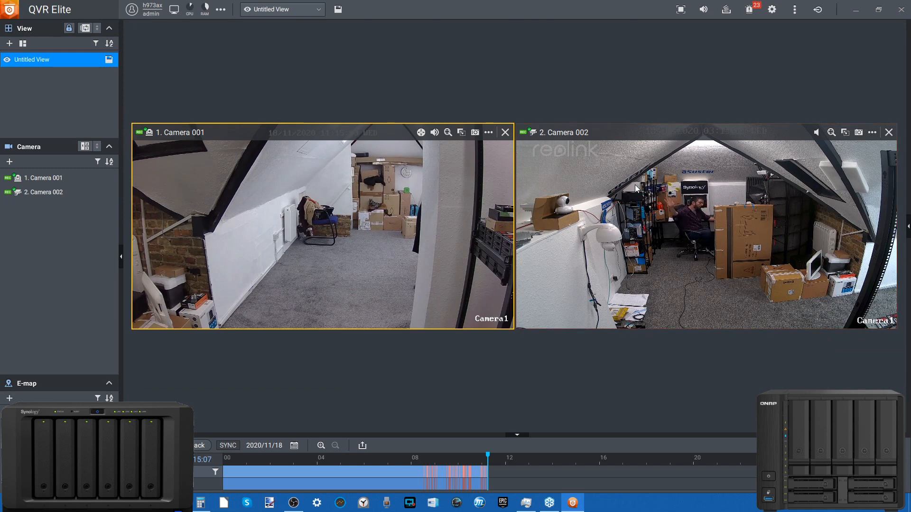
# Check the CPU, RAM and GPU usage of the server and client
pyautogui.click(190, 8)
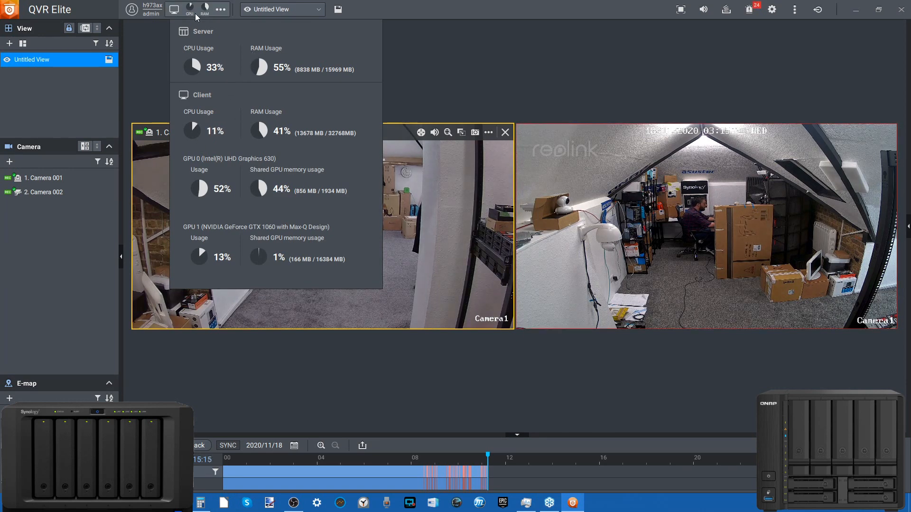
pyautogui.click(474, 61)
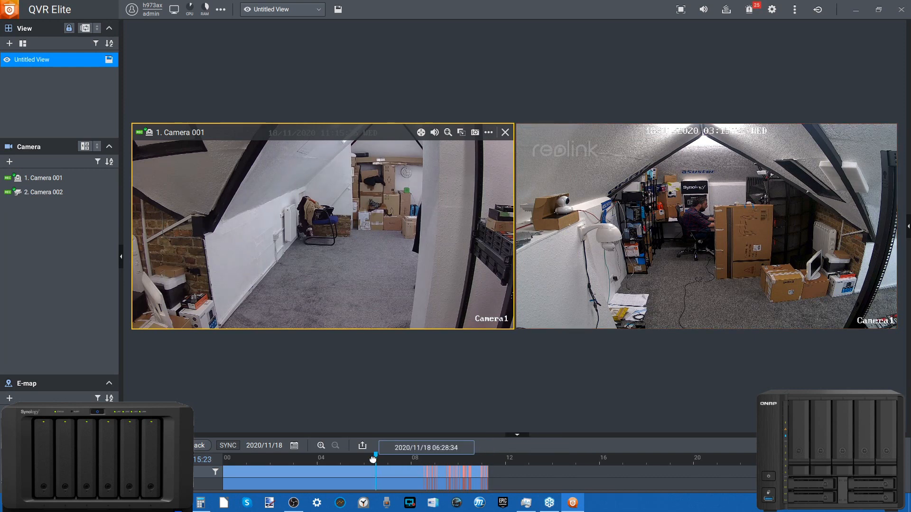
# Play back Camera 001 from about 05:18 and Camera 002 from about 06:40 and 04:32, ending with Camera 002 back on its live feed
pyautogui.click(348, 457)
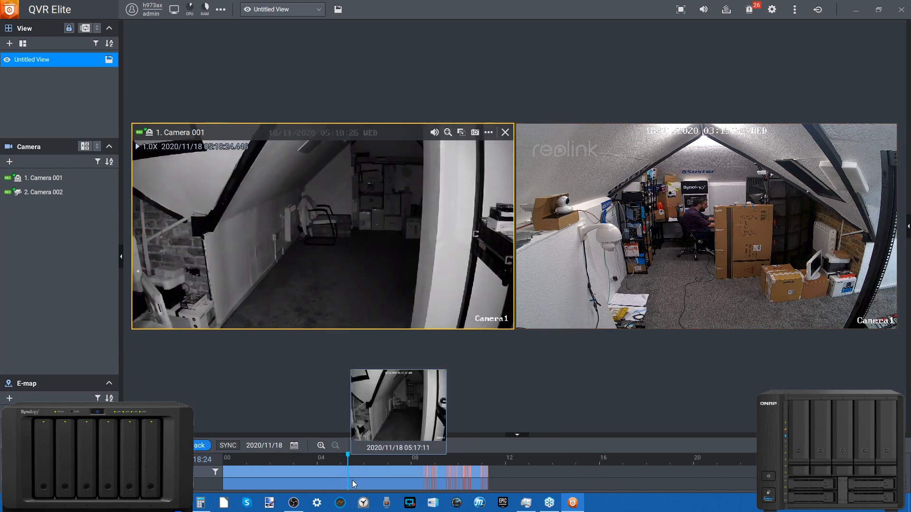
pyautogui.click(655, 214)
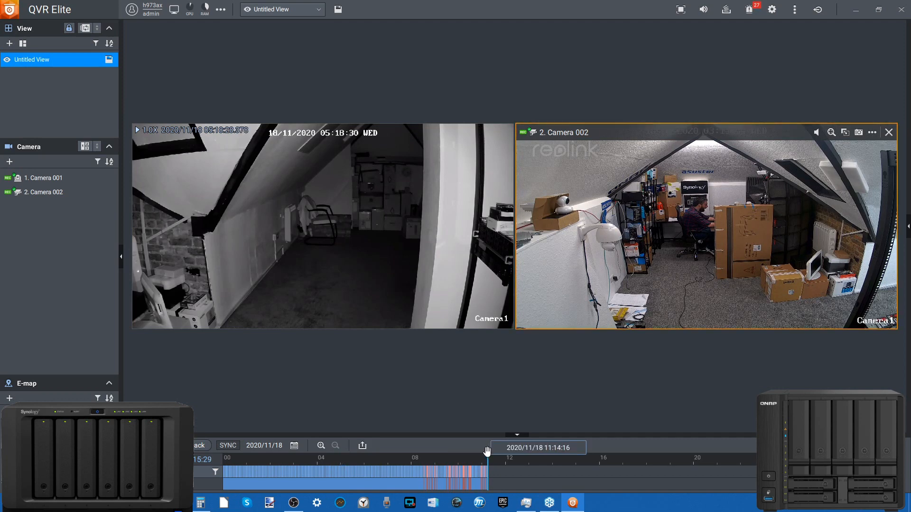
pyautogui.moveTo(487, 456); pyautogui.dragTo(380, 459)
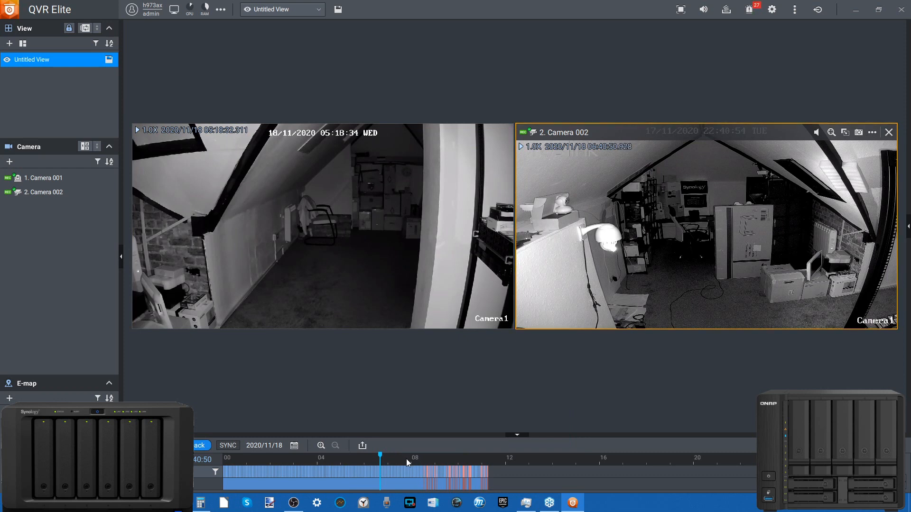
pyautogui.moveTo(382, 456); pyautogui.dragTo(329, 457)
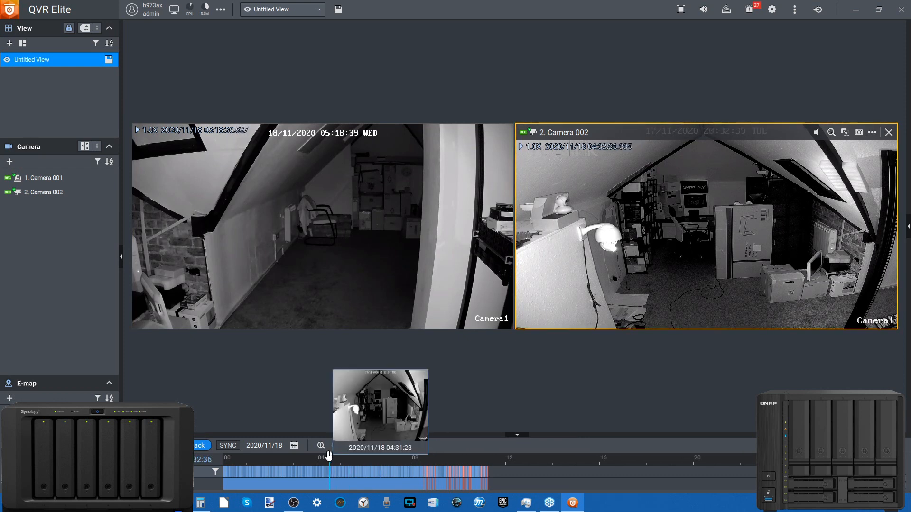
pyautogui.click(158, 445)
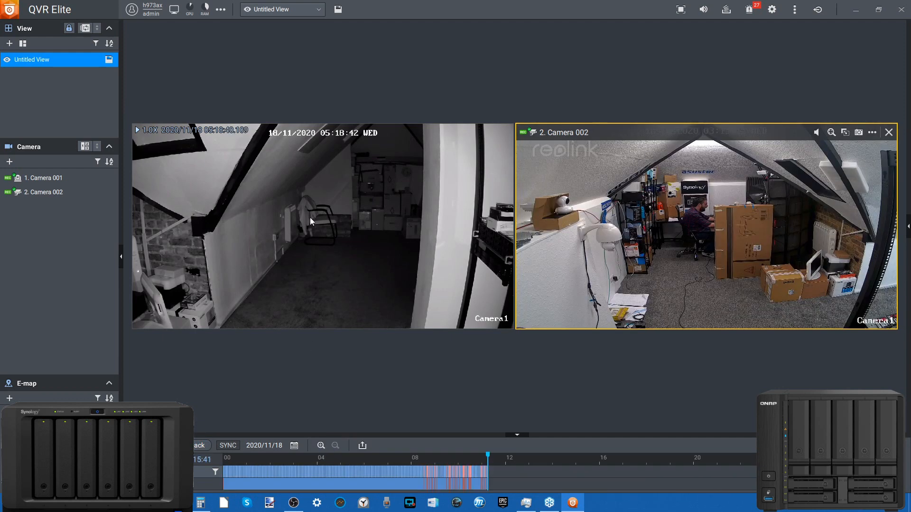
# Return Camera 001 from recorded playback to its live feed
pyautogui.moveTo(311, 215)
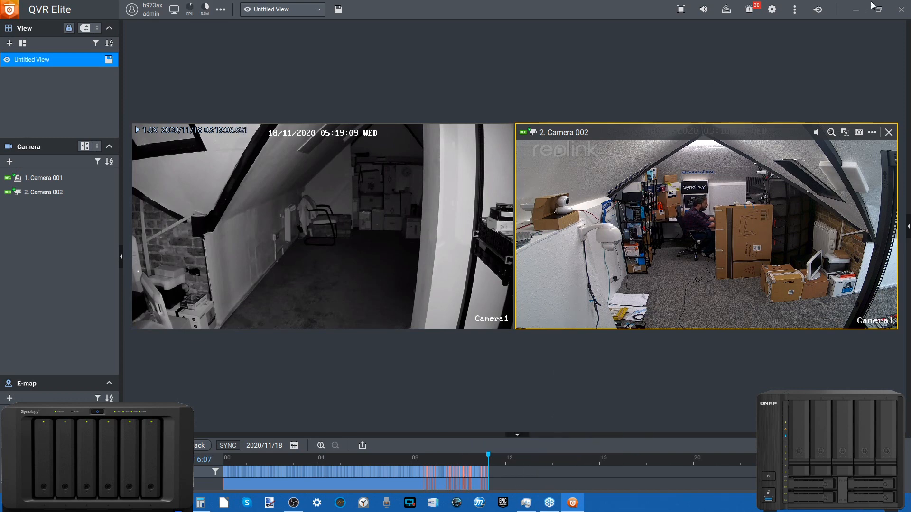
pyautogui.click(856, 10)
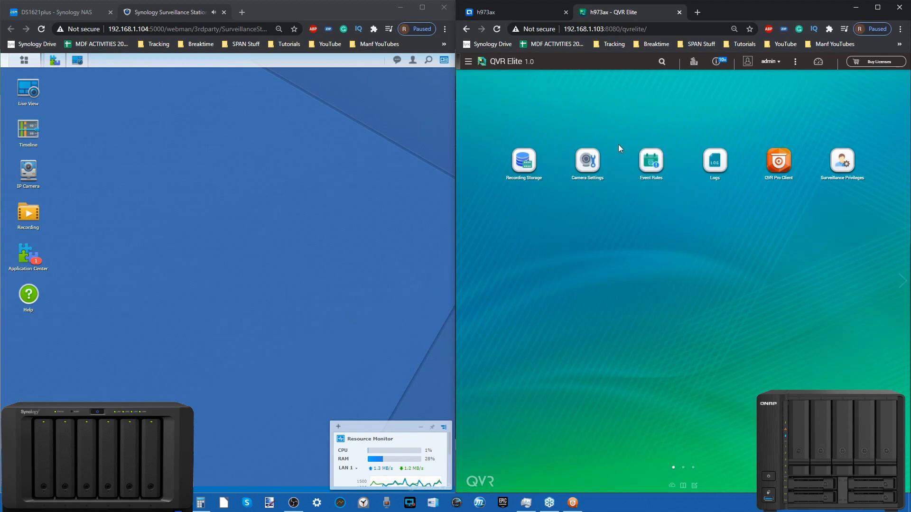
pyautogui.click(573, 503)
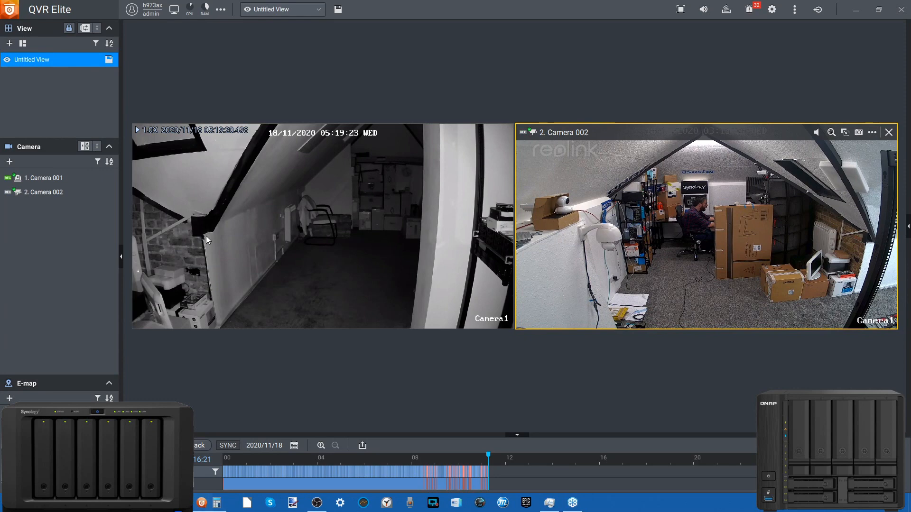
pyautogui.click(309, 263)
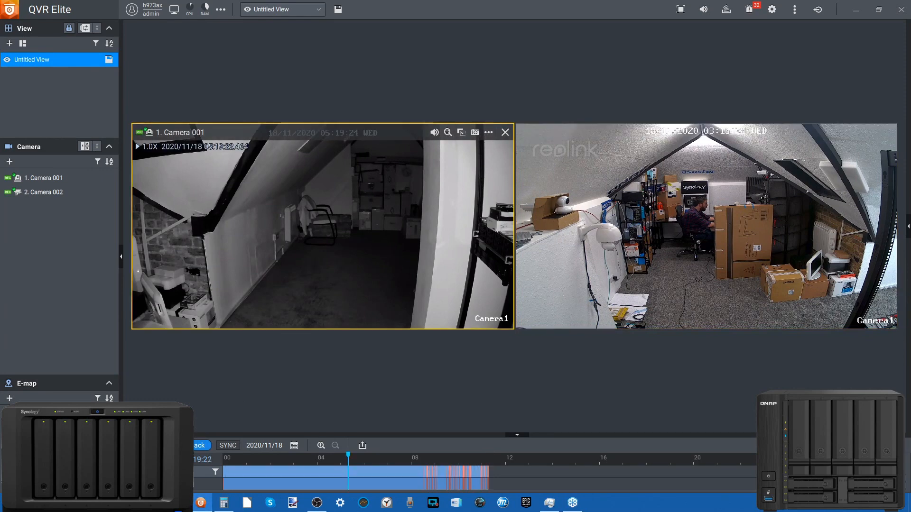
pyautogui.click(155, 446)
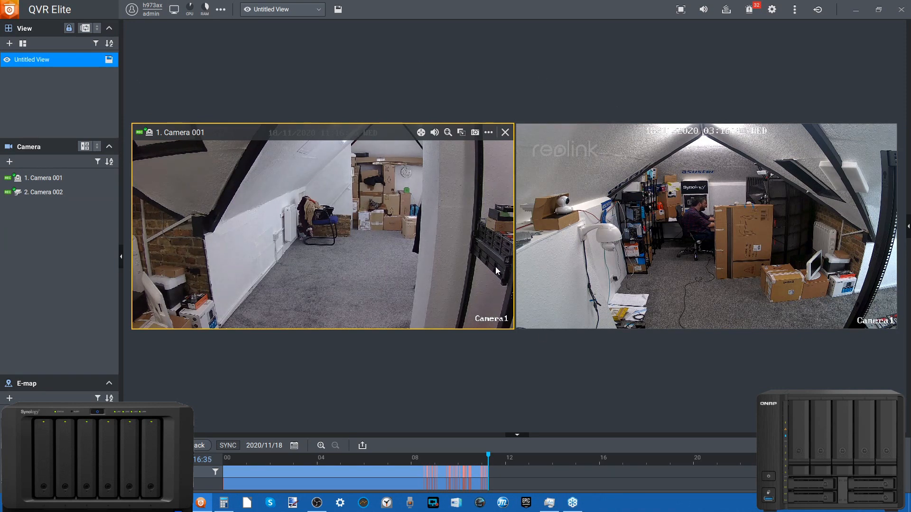
# Save the two-camera view under the name "Defaut"
pyautogui.click(338, 10)
pyautogui.click(429, 222)
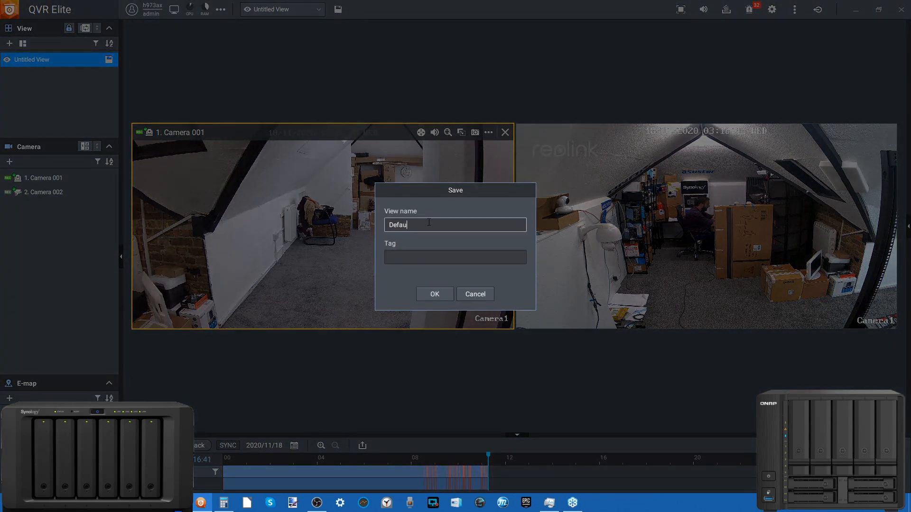
pyautogui.click(431, 294)
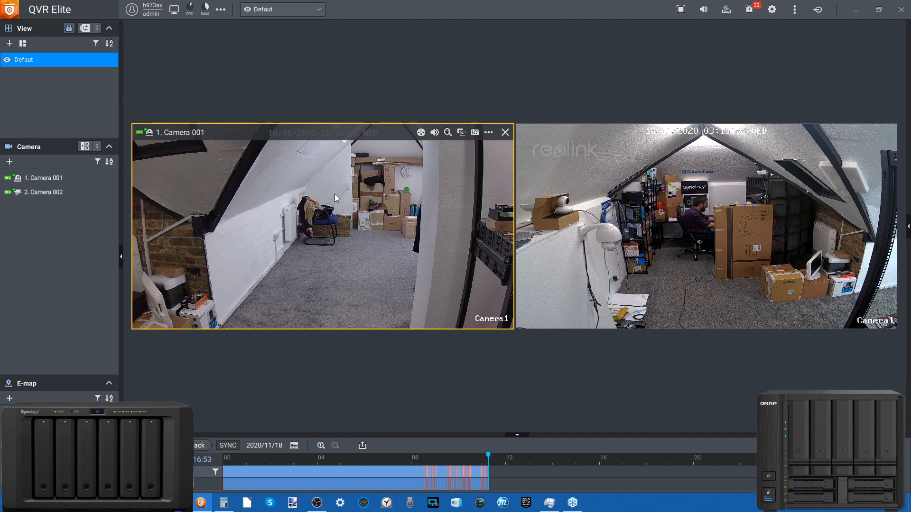
# Look at the stream and display options available for the Camera 001 feed
pyautogui.rightClick(263, 199)
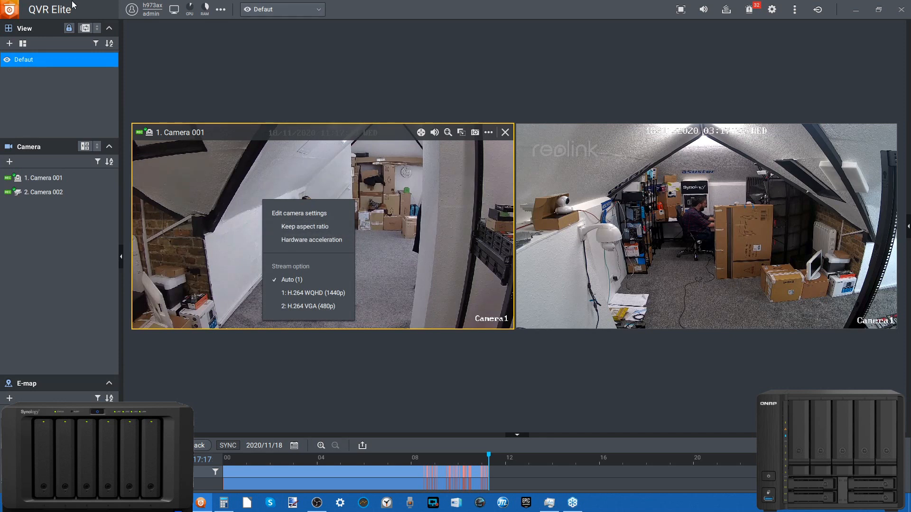
pyautogui.click(398, 193)
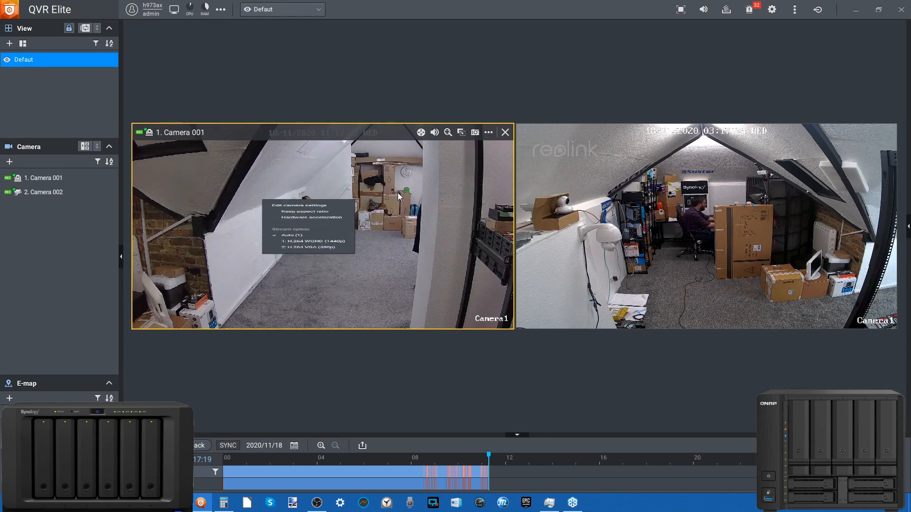
# Add a zoomed region of interest to Camera 001 and move it over the boxes and wall clock at the room's far end
pyautogui.click(461, 133)
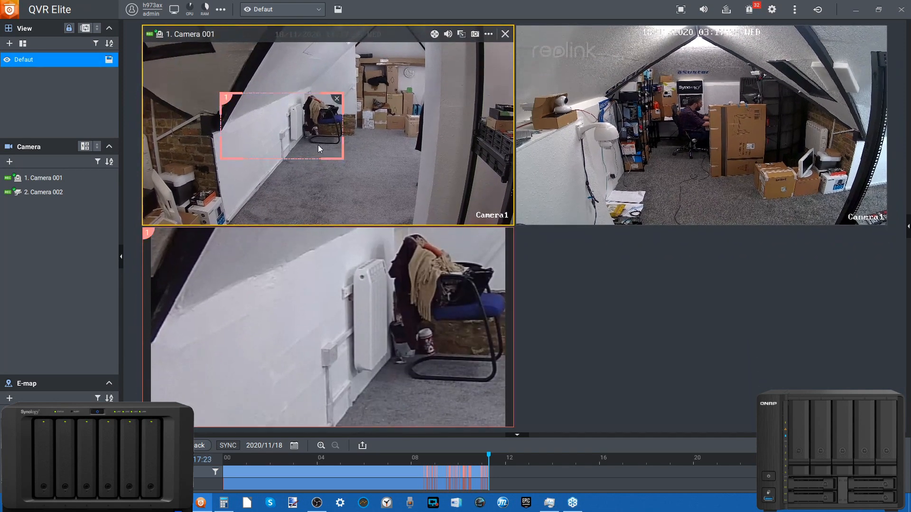
pyautogui.moveTo(300, 133); pyautogui.dragTo(323, 136)
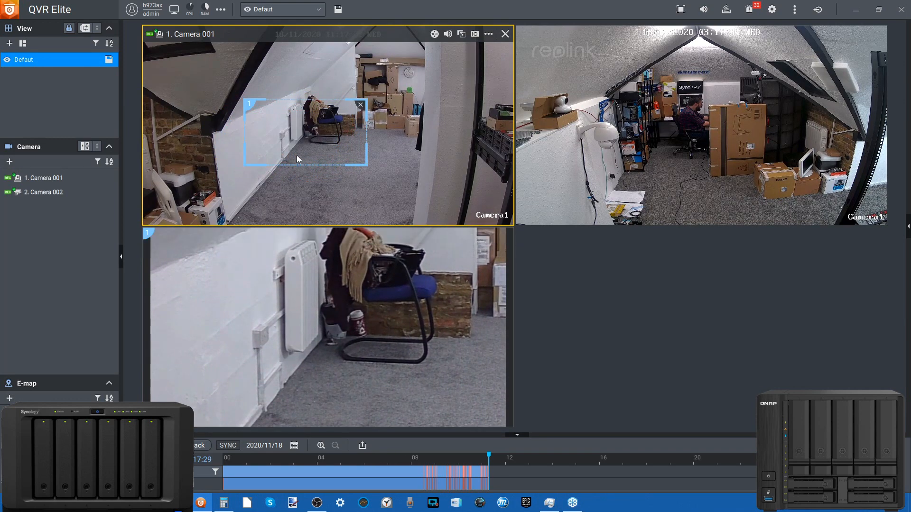
pyautogui.moveTo(300, 143); pyautogui.dragTo(388, 89)
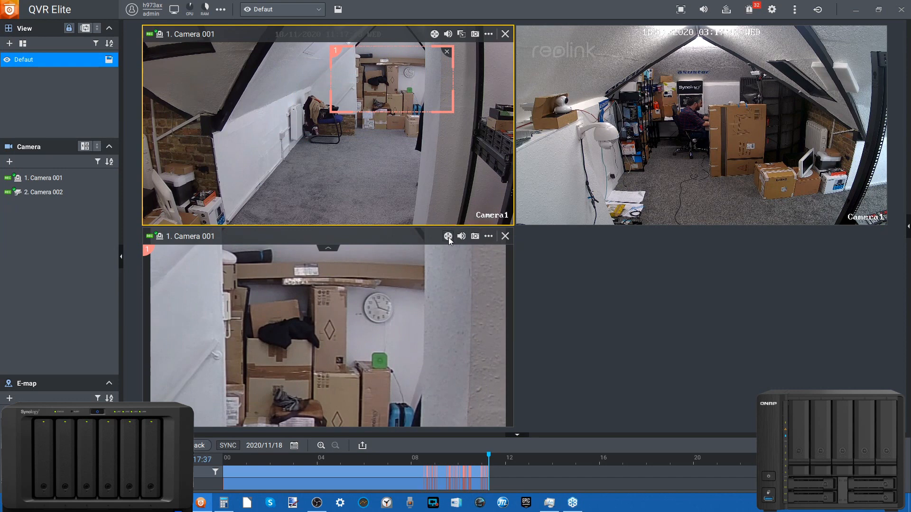
# Look at the snapshot save dialog and the stream options for the zoomed Camera 001 region without saving anything
pyautogui.click(449, 237)
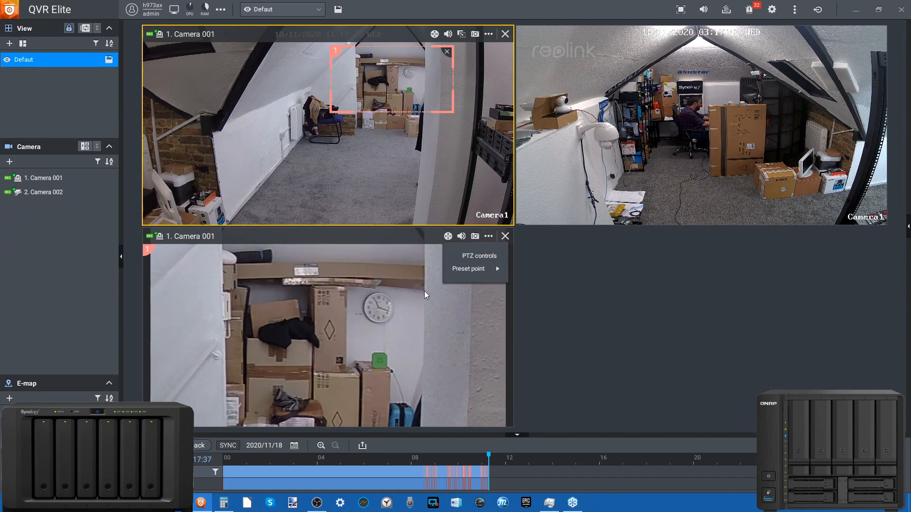
pyautogui.click(475, 236)
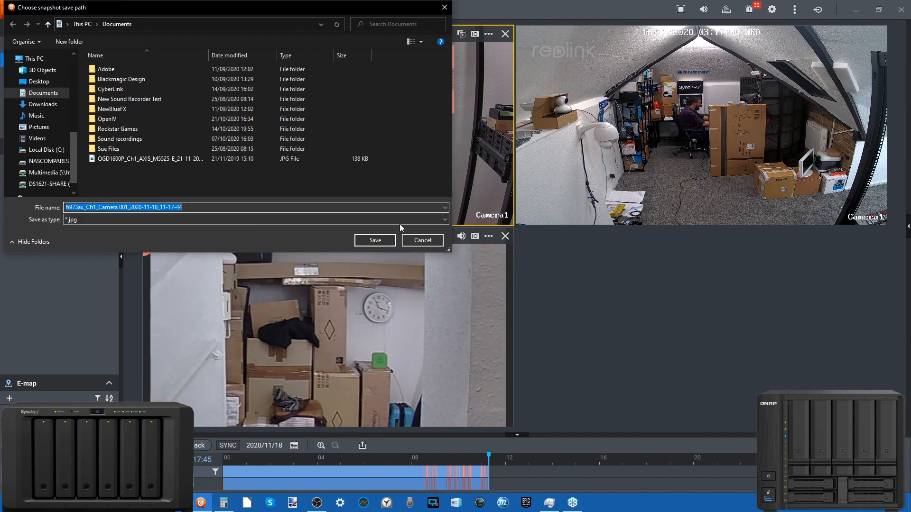
pyautogui.click(426, 241)
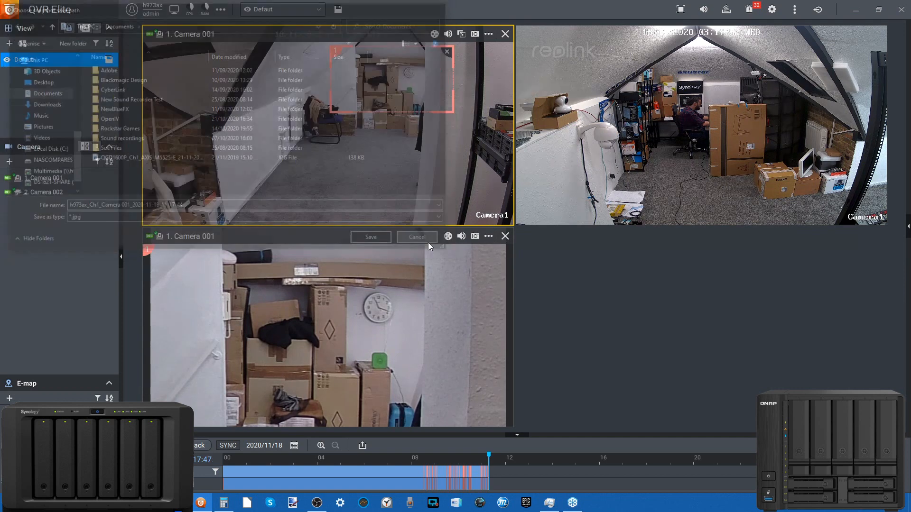
pyautogui.click(487, 238)
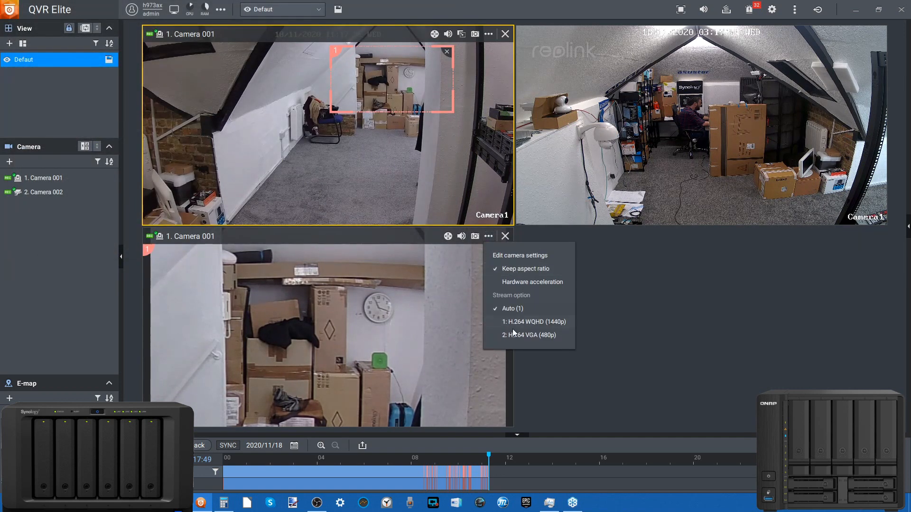
pyautogui.click(352, 291)
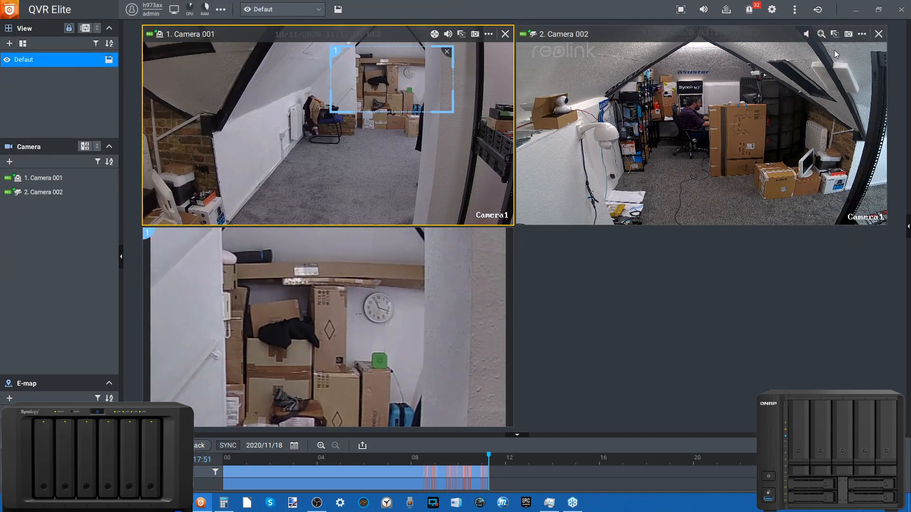
# Add a zoomed region of interest to Camera 002, move it over the desk, and check the options of its enlarged tile
pyautogui.click(835, 34)
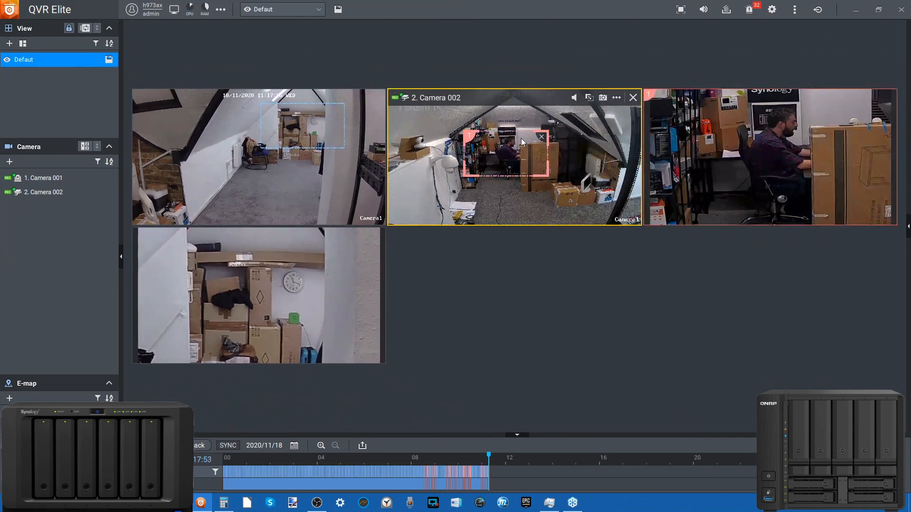
pyautogui.moveTo(518, 135); pyautogui.dragTo(517, 131)
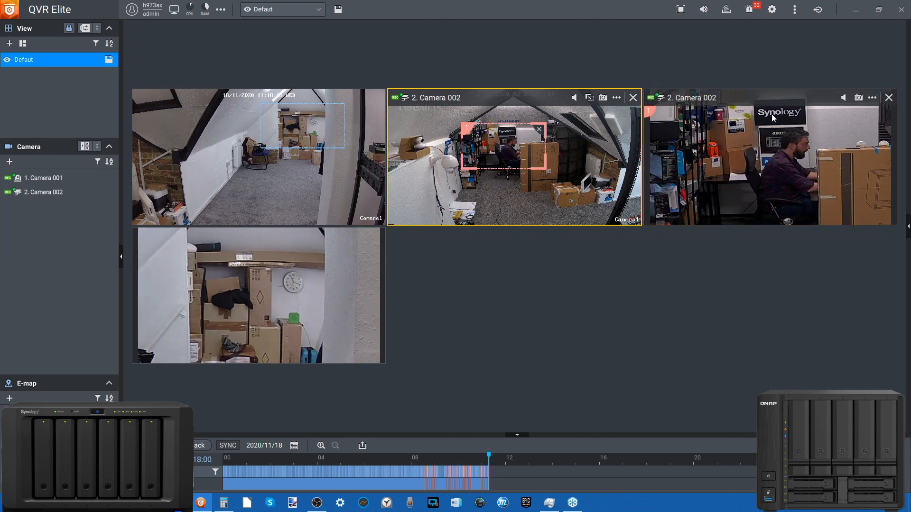
pyautogui.click(871, 97)
pyautogui.click(701, 276)
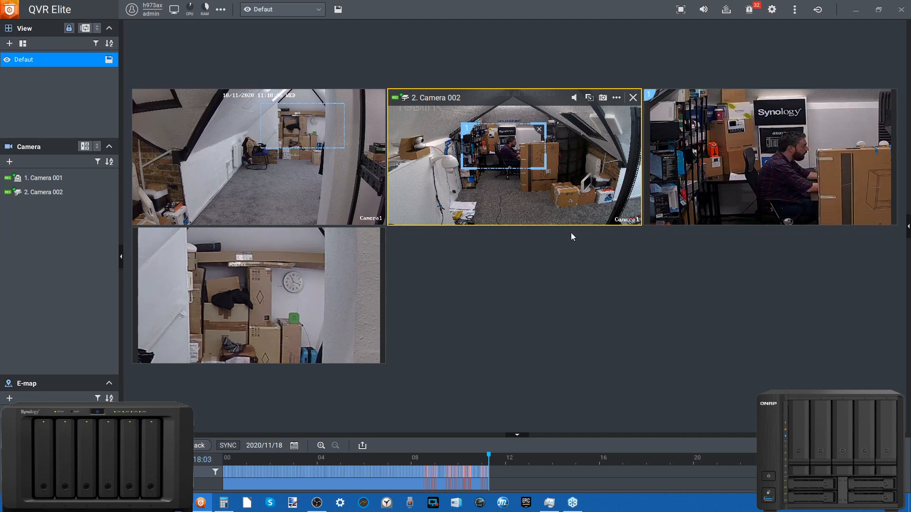
pyautogui.click(838, 128)
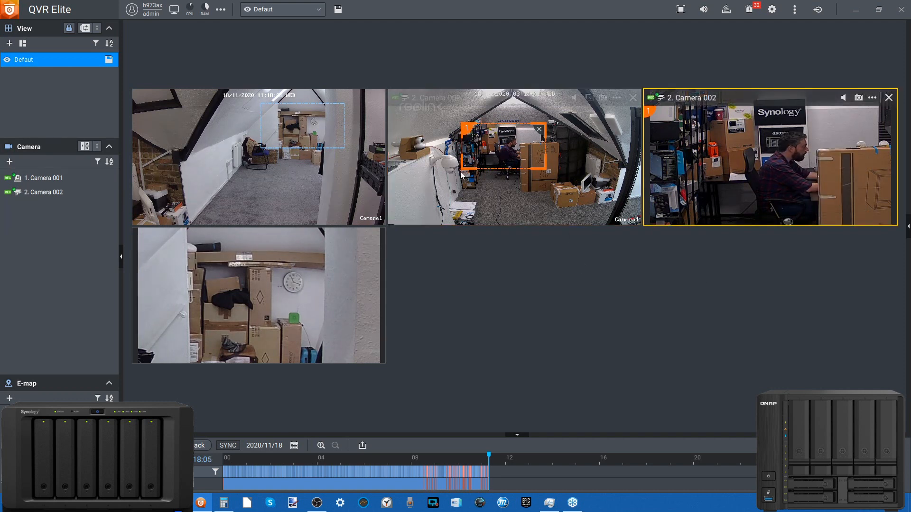
# Start the sequential camera display in a single-channel layout and look at the available switching intervals
pyautogui.click(85, 147)
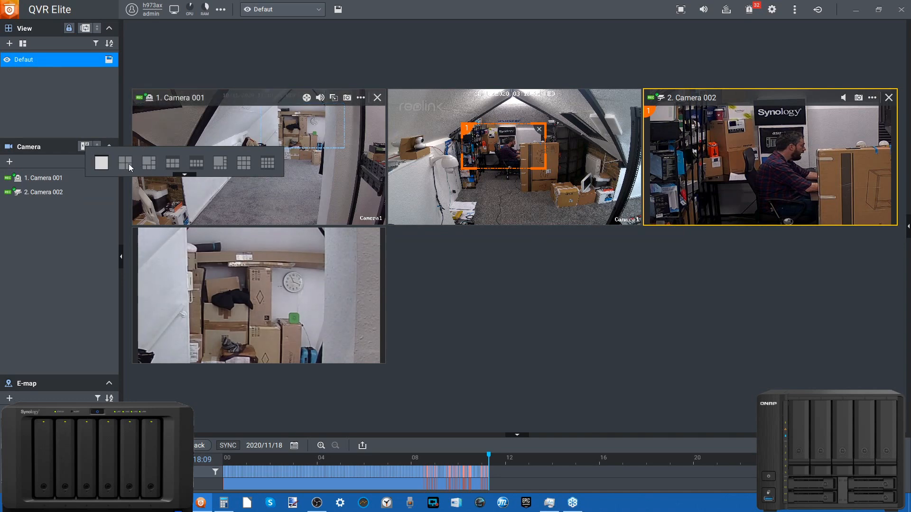
pyautogui.click(101, 162)
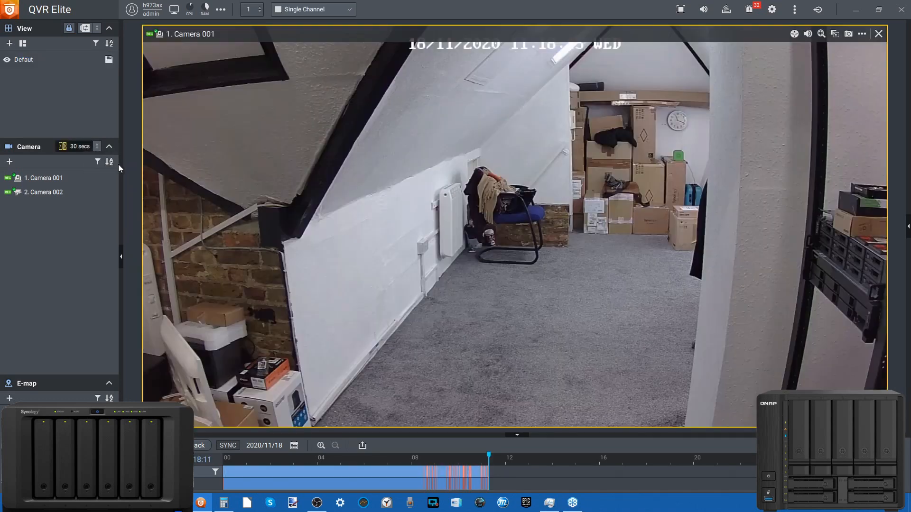
pyautogui.click(96, 149)
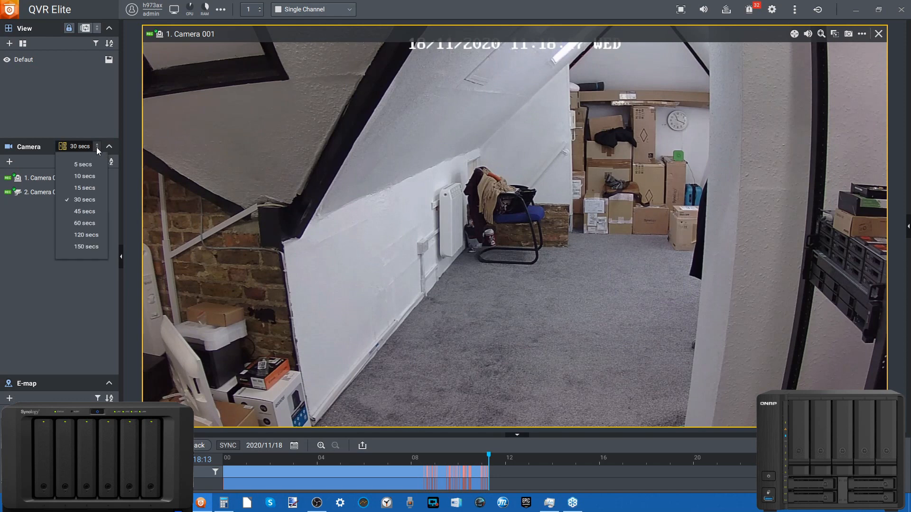
pyautogui.click(24, 252)
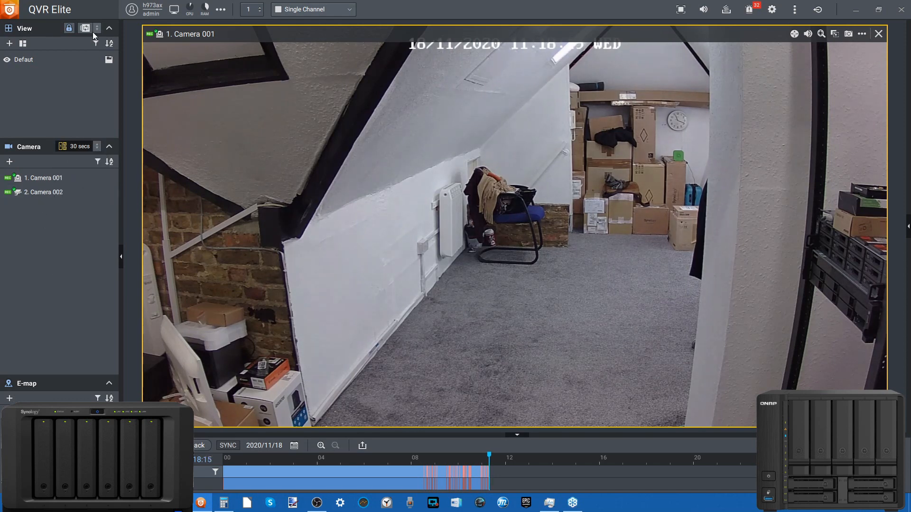
# Create a new view showing Camera 001 and Camera 002 side by side
pyautogui.click(23, 43)
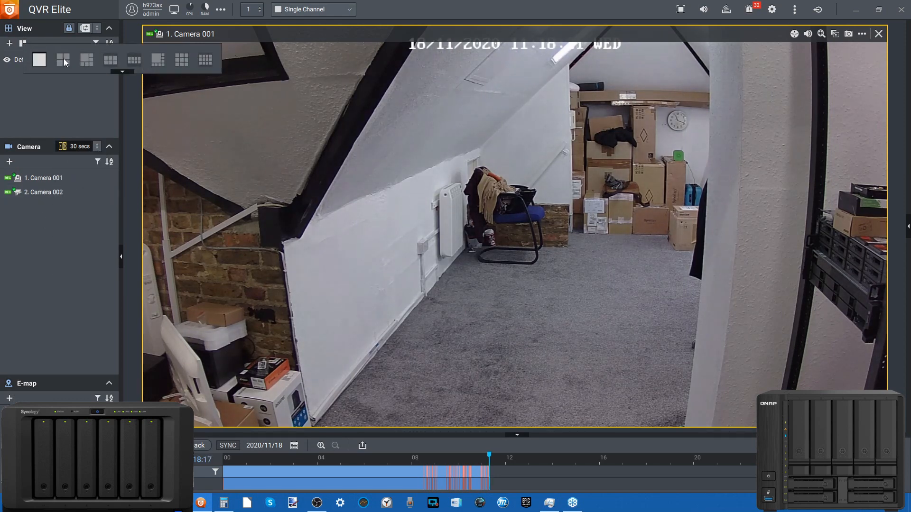
pyautogui.moveTo(44, 192); pyautogui.dragTo(426, 192)
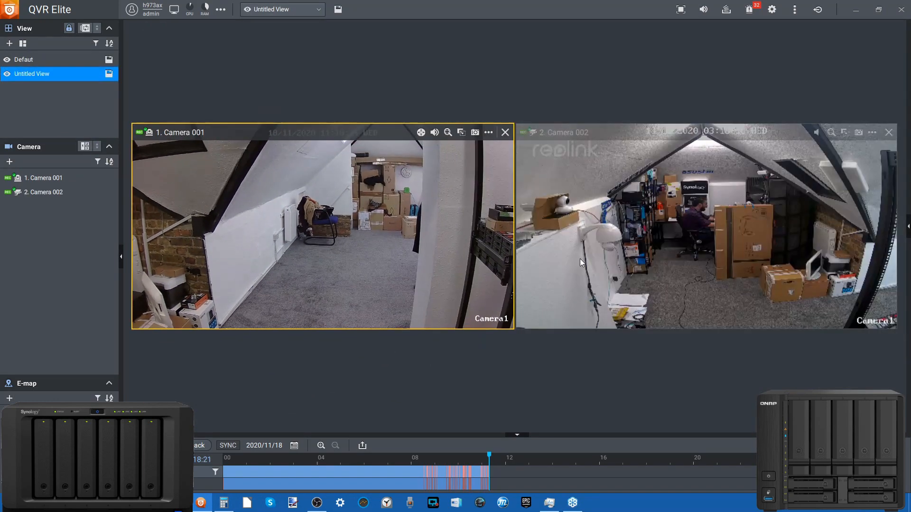
# Look through the motion detection entries in the event notifications, and close the list again
pyautogui.click(749, 15)
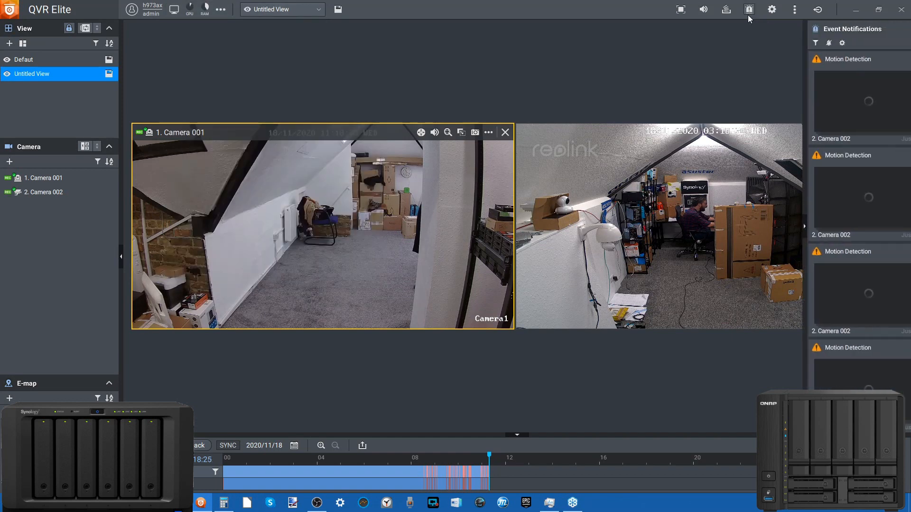
pyautogui.scroll(-2, 849, 156)
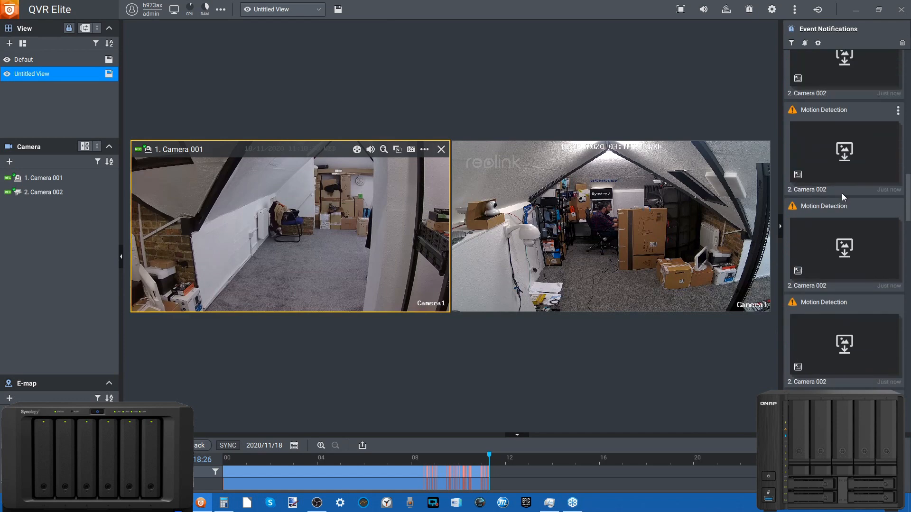
pyautogui.scroll(2, 844, 197)
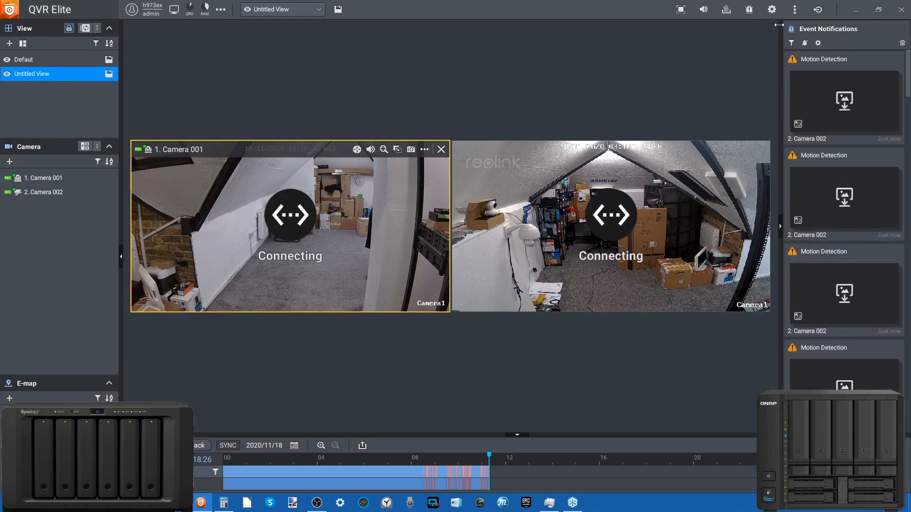
pyautogui.click(748, 11)
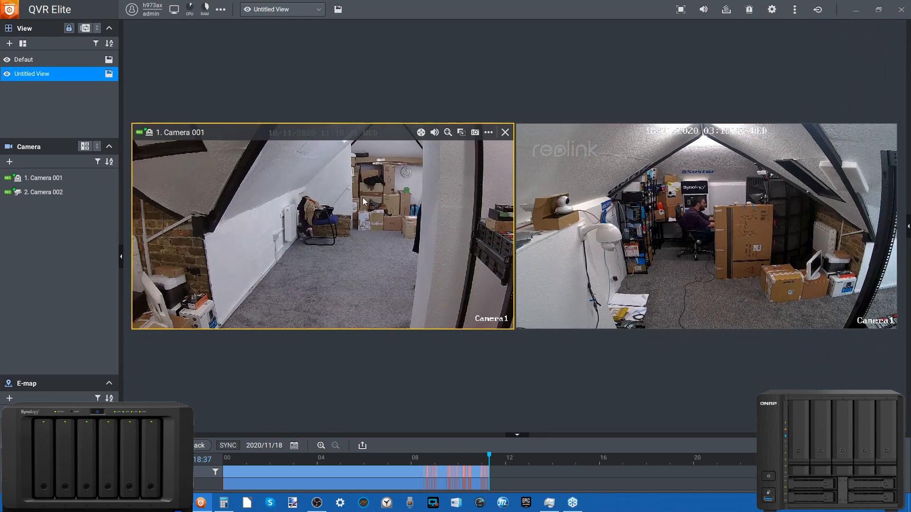
# Add four more Camera 001 feeds and four more Camera 002 feeds to the untitled view
pyautogui.moveTo(6, 176); pyautogui.dragTo(303, 183)
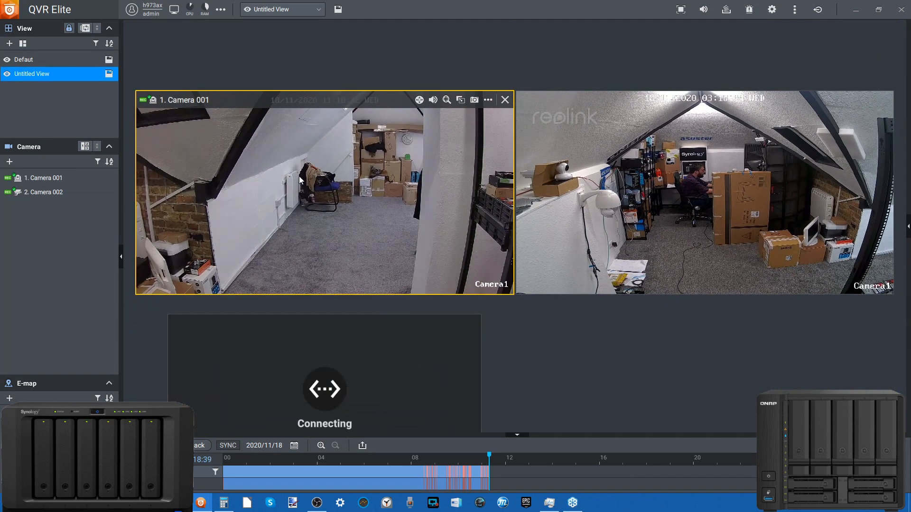
pyautogui.moveTo(28, 178); pyautogui.dragTo(700, 326)
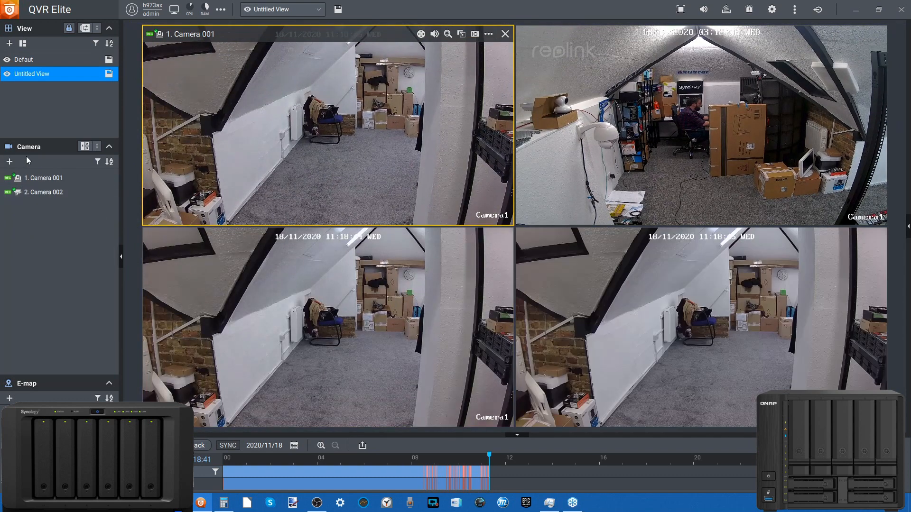
pyautogui.moveTo(38, 191); pyautogui.dragTo(266, 290)
pyautogui.moveTo(87, 196); pyautogui.dragTo(375, 271)
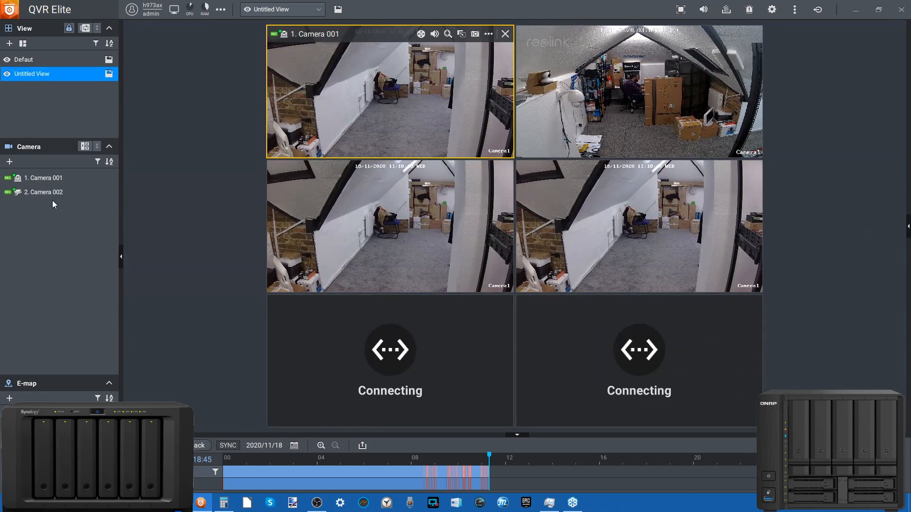
pyautogui.moveTo(57, 195); pyautogui.dragTo(374, 181)
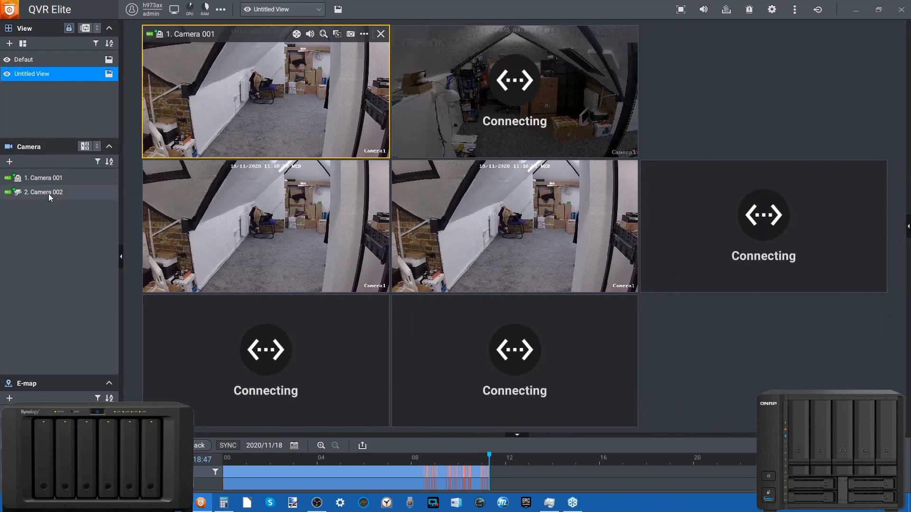
pyautogui.moveTo(49, 186); pyautogui.dragTo(324, 209)
pyautogui.moveTo(43, 178); pyautogui.dragTo(283, 258)
pyautogui.moveTo(47, 195); pyautogui.dragTo(522, 280)
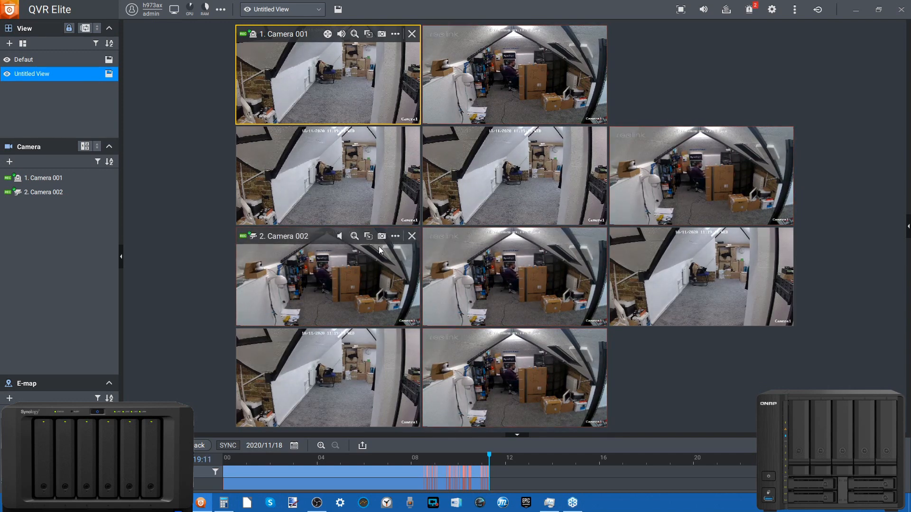
# Add zoomed regions of interest to two duplicate Camera 002 feeds, moving the second-row feed's region over the papers on the floor
pyautogui.click(369, 235)
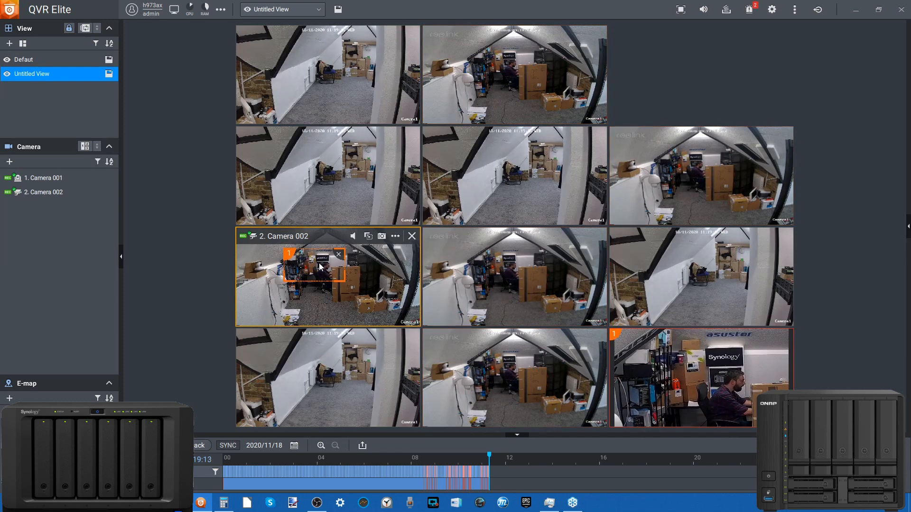
pyautogui.click(744, 135)
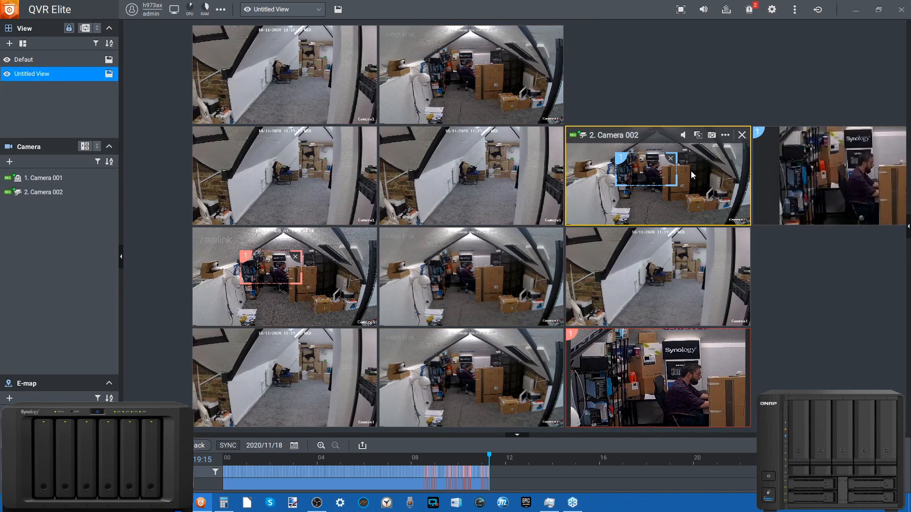
pyautogui.moveTo(574, 180); pyautogui.dragTo(536, 215)
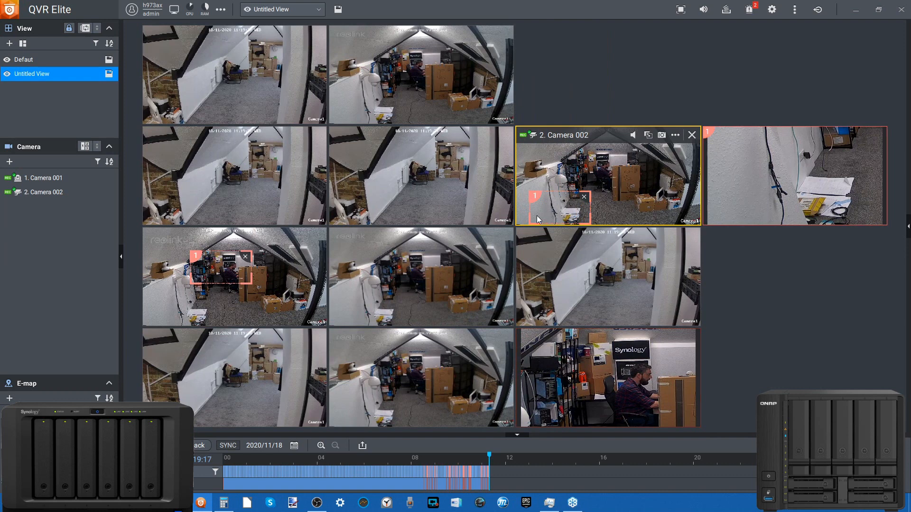
# Add a zoomed region of interest to the second Camera 001 feed in row two and move it over the boxes and wall clock
pyautogui.click(421, 172)
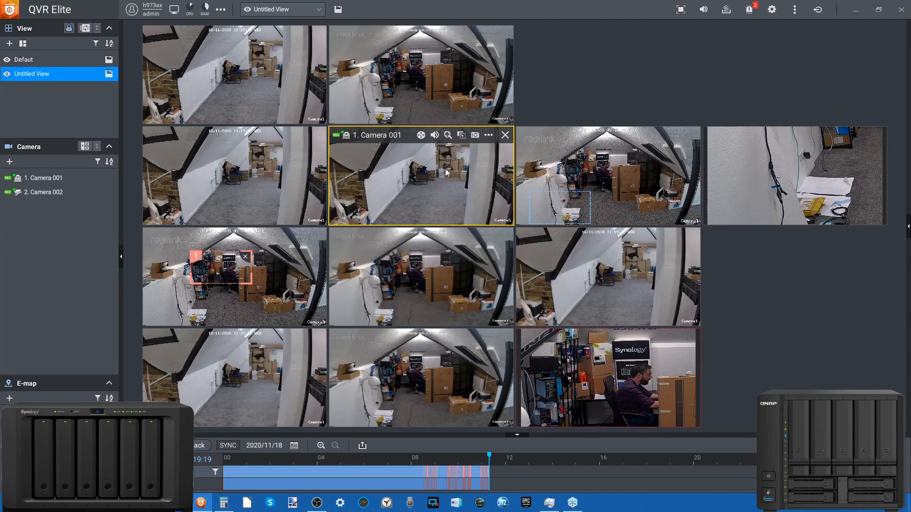
pyautogui.click(462, 136)
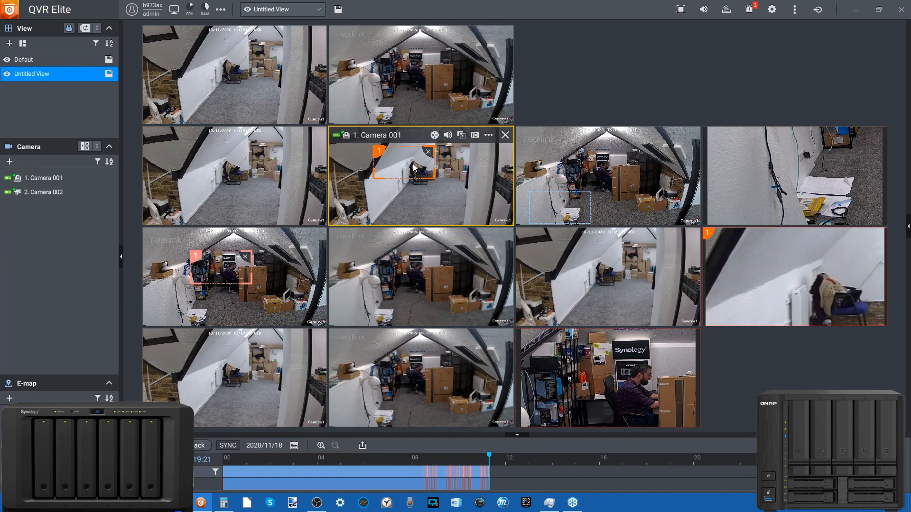
pyautogui.moveTo(408, 168); pyautogui.dragTo(464, 160)
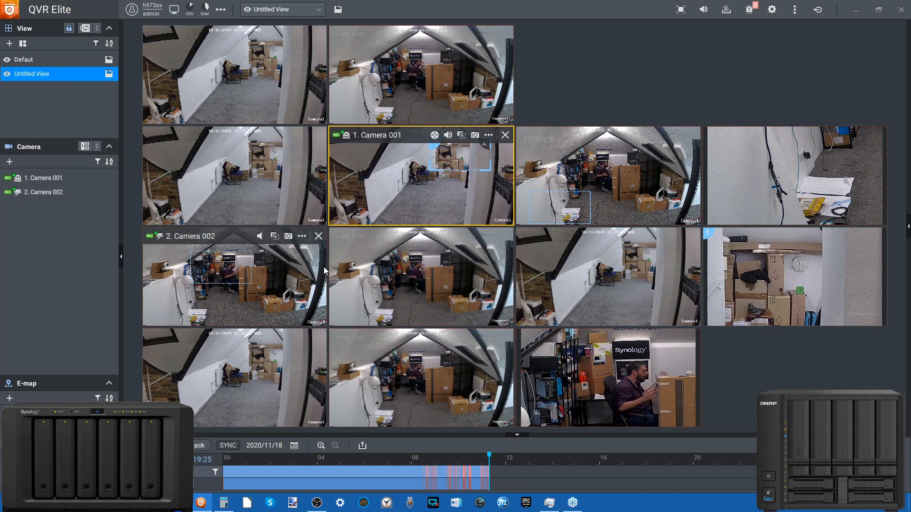
# Reopen the event notifications and show the camera shots of the second motion detection event
pyautogui.click(750, 13)
pyautogui.moveTo(858, 209)
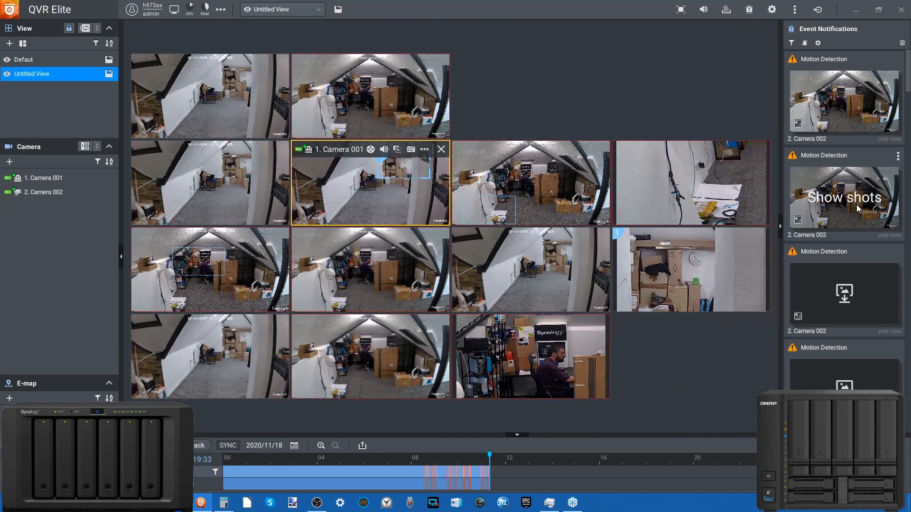
pyautogui.click(842, 209)
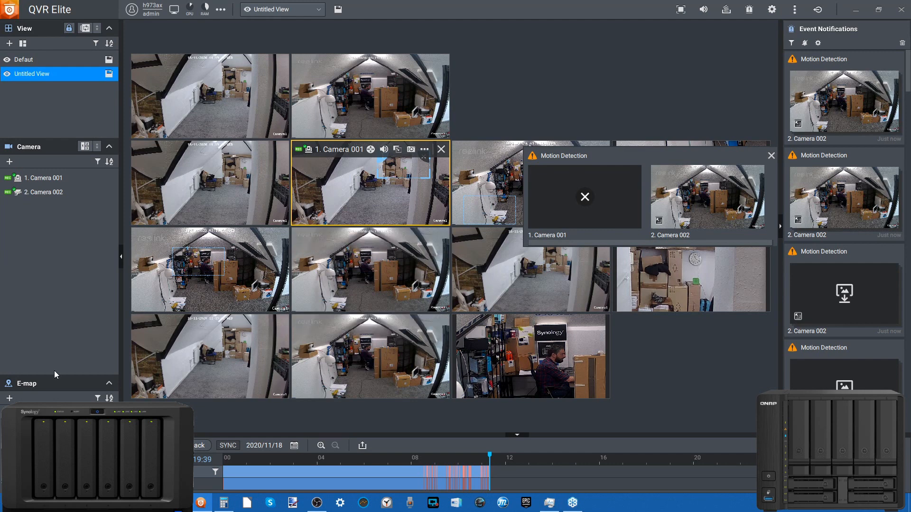
# Play back the third-row Camera 002 feed from about 07:04 and the third-row Camera 001 feed from about 08:04 on 2020/11/18
pyautogui.click(233, 276)
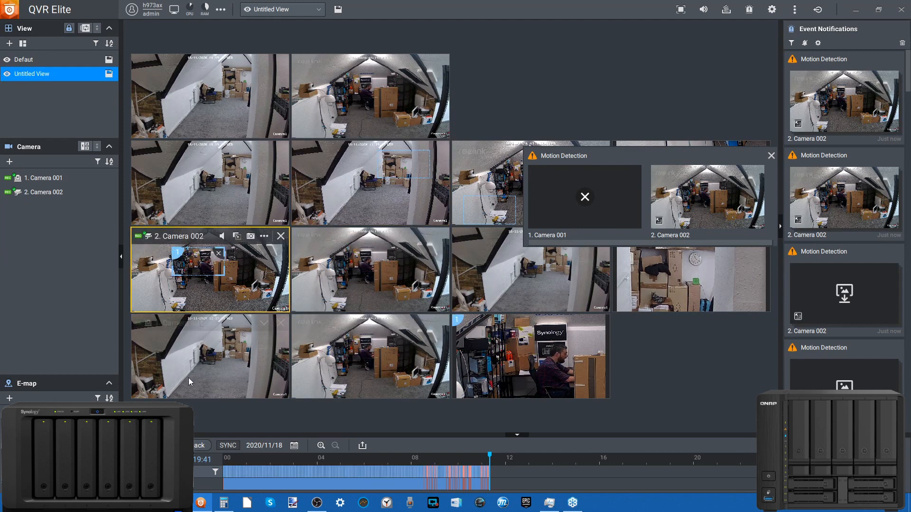
pyautogui.click(201, 446)
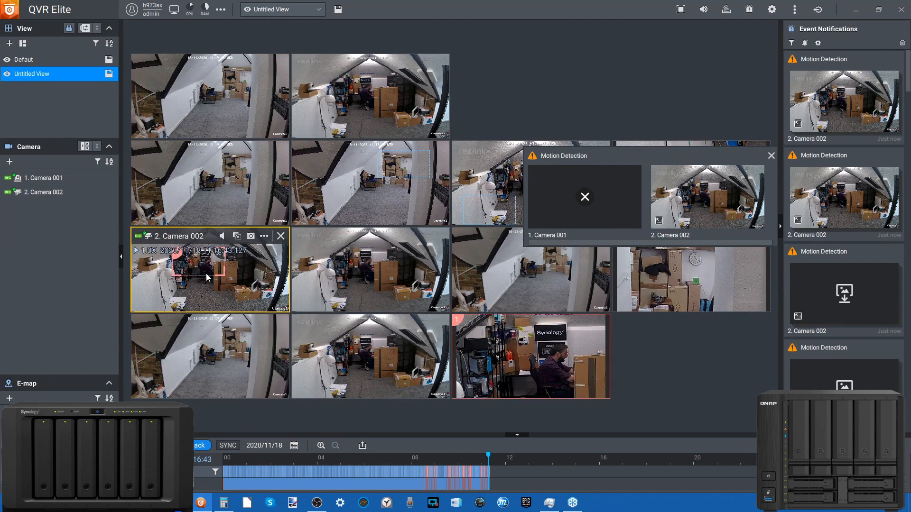
pyautogui.moveTo(470, 458); pyautogui.dragTo(386, 457)
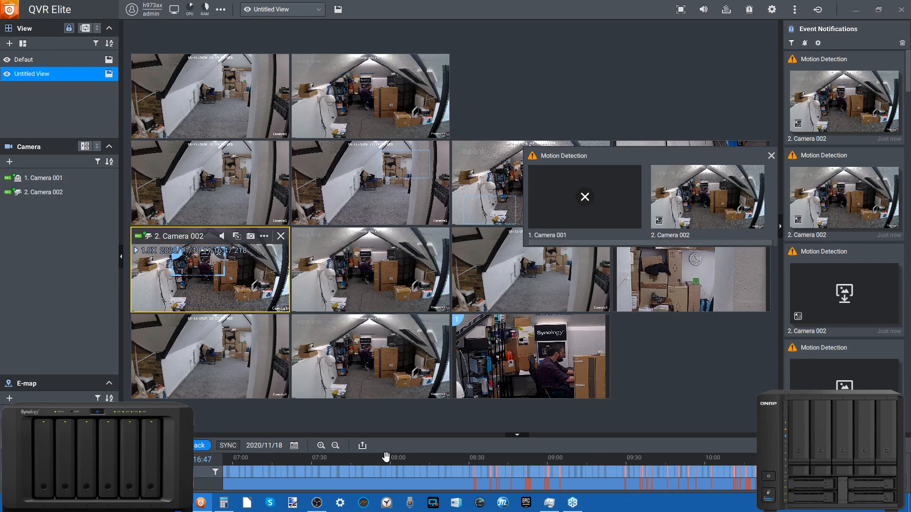
pyautogui.moveTo(696, 460); pyautogui.dragTo(612, 458)
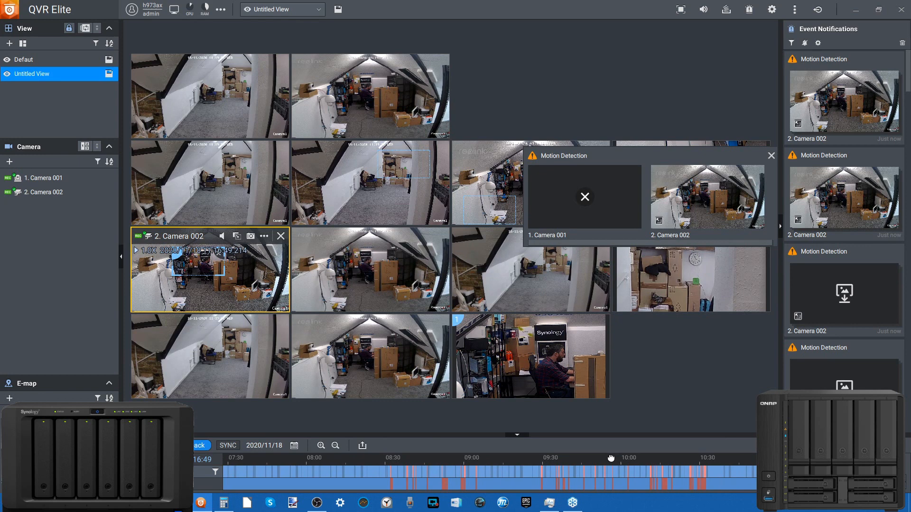
pyautogui.scroll(1, 279, 465)
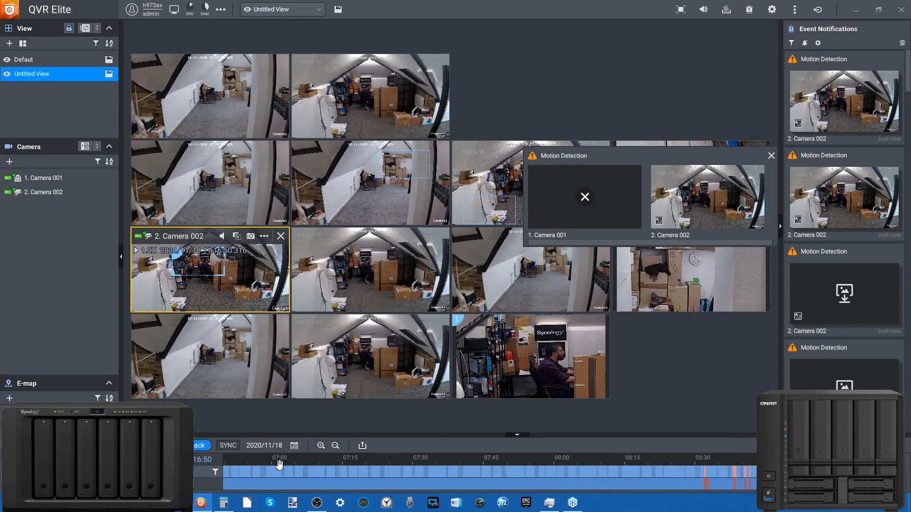
pyautogui.click(294, 475)
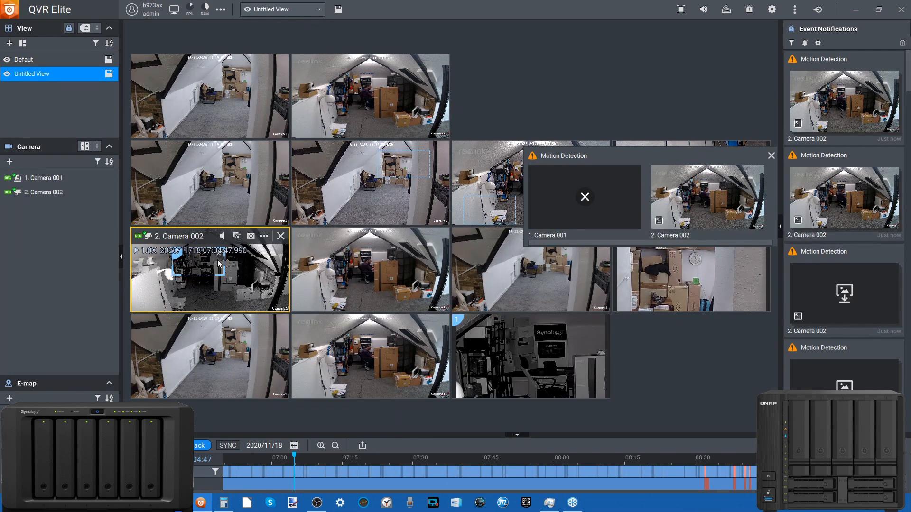
pyautogui.click(484, 270)
pyautogui.click(503, 473)
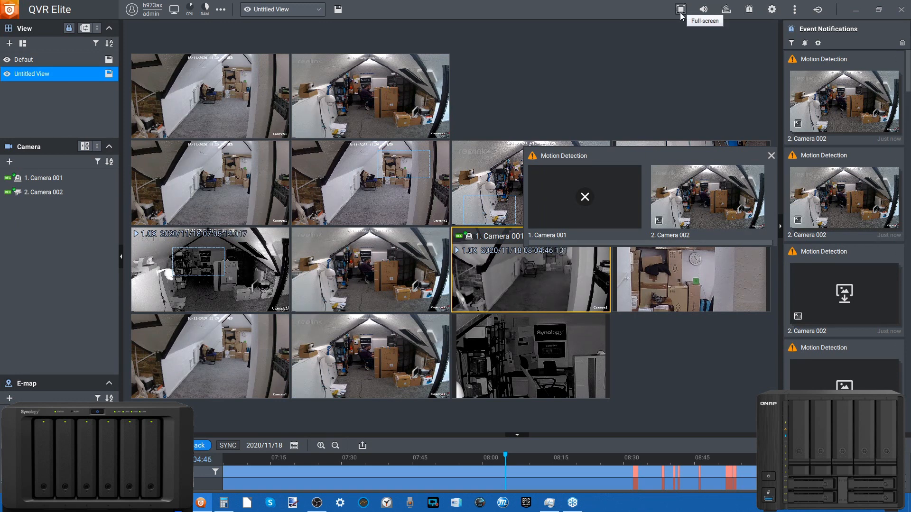
pyautogui.click(798, 12)
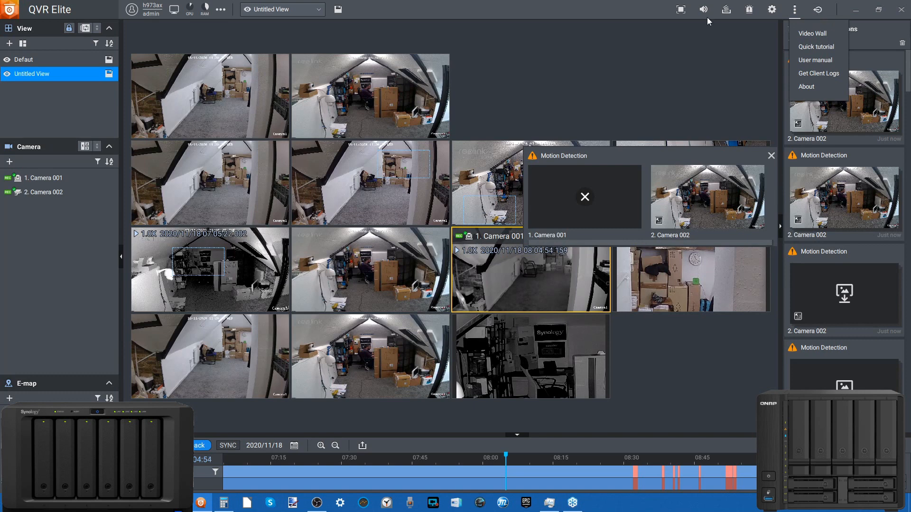
pyautogui.click(218, 9)
pyautogui.click(61, 199)
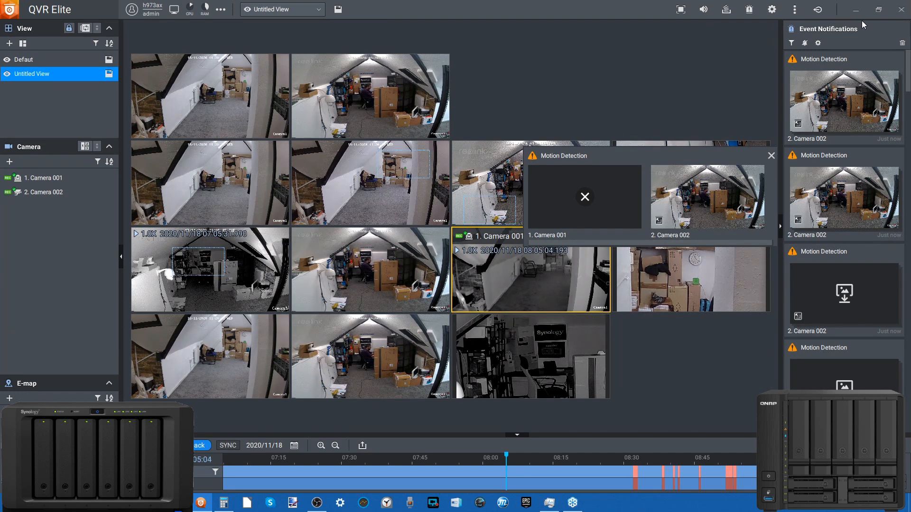
# Save the untitled camera view under the name "multi"
pyautogui.click(900, 11)
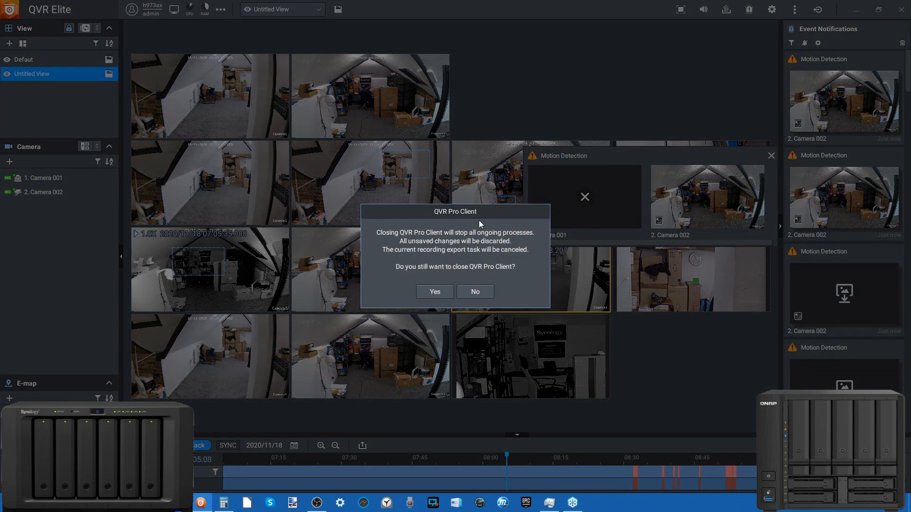
pyautogui.click(470, 292)
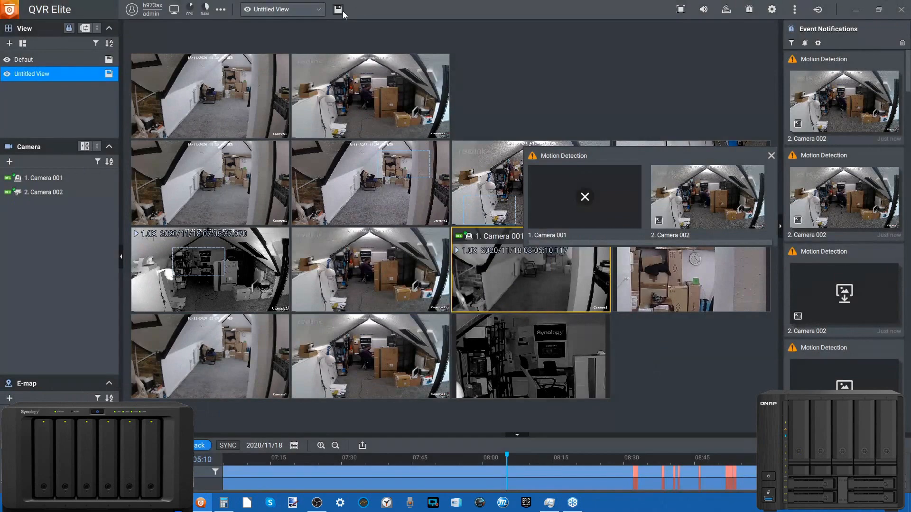
pyautogui.click(337, 10)
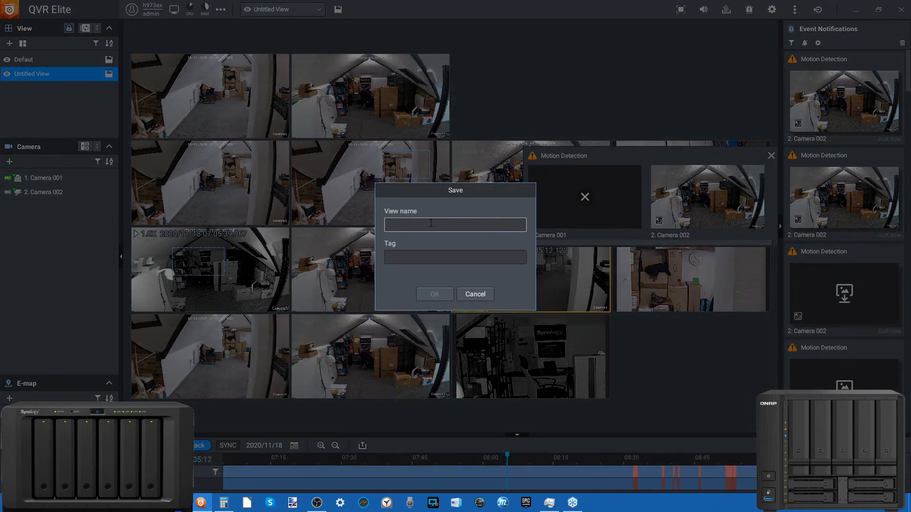
pyautogui.click(449, 295)
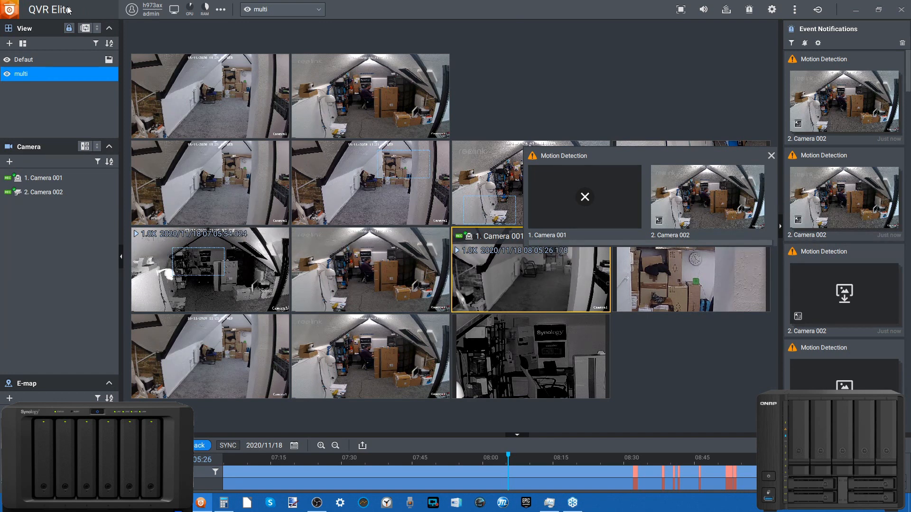
# Check the server details and the management options available for the multi view
pyautogui.moveTo(156, 15)
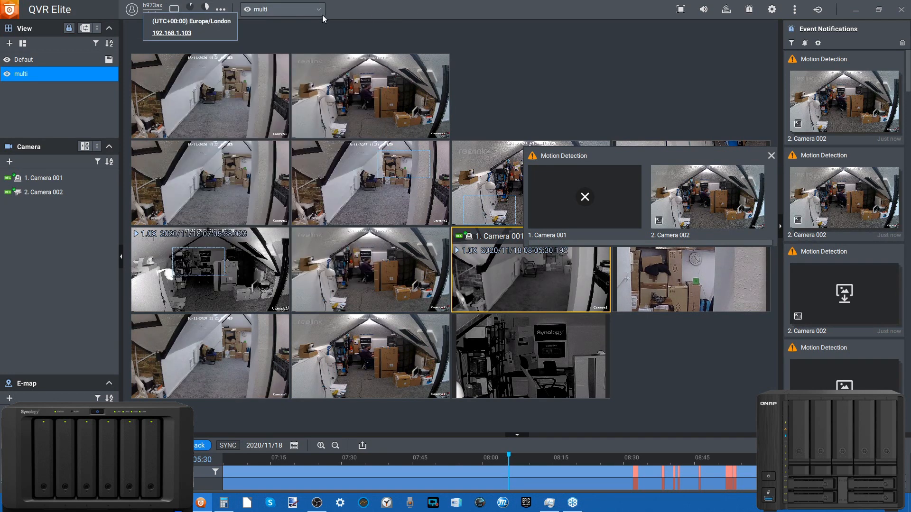
pyautogui.click(285, 12)
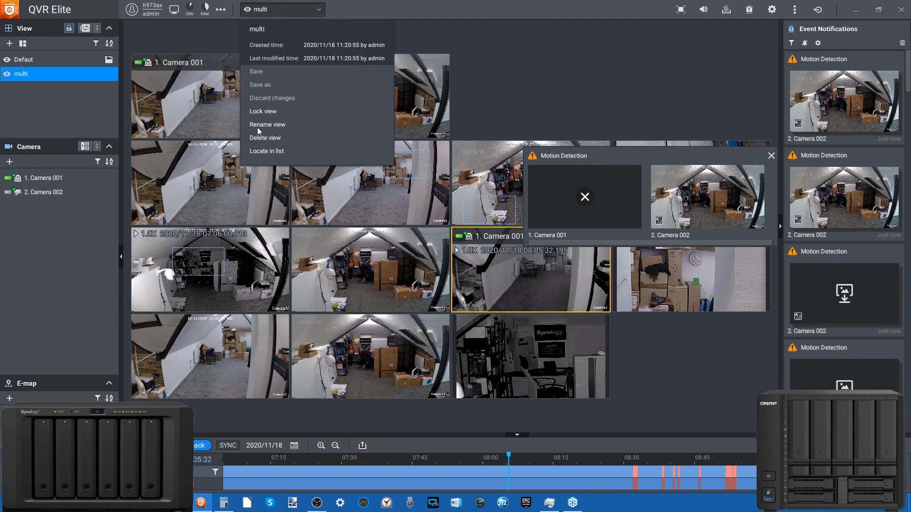
pyautogui.click(626, 59)
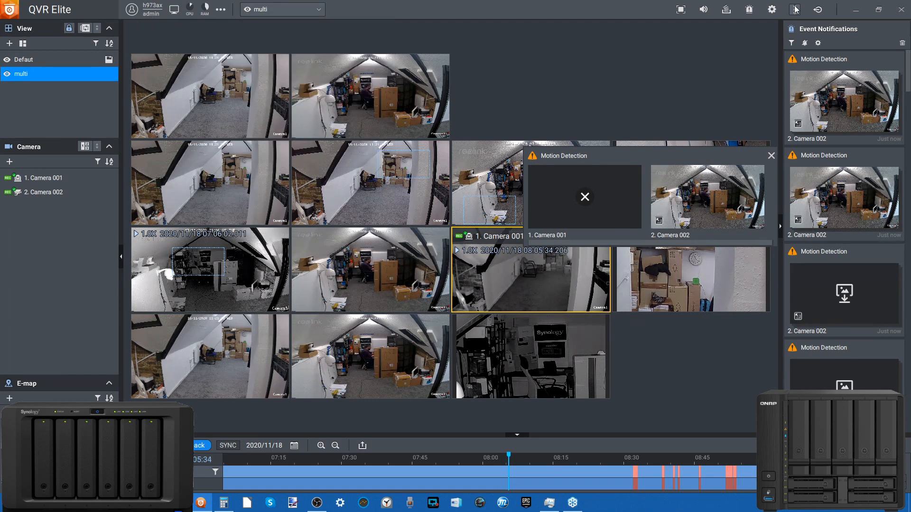
# Examine the event types, source types and sound options in the event notification settings, leaving them unmodified
pyautogui.click(816, 45)
pyautogui.scroll(-3, 412, 206)
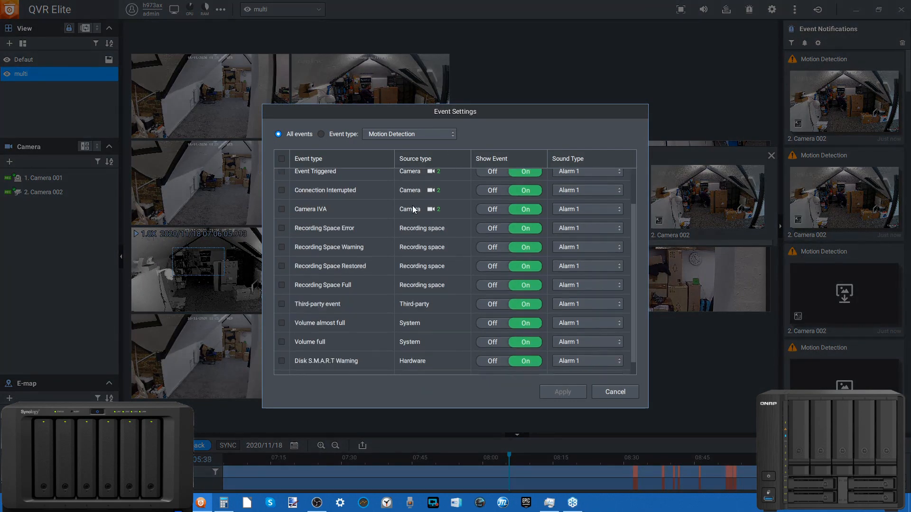
pyautogui.scroll(3, 412, 206)
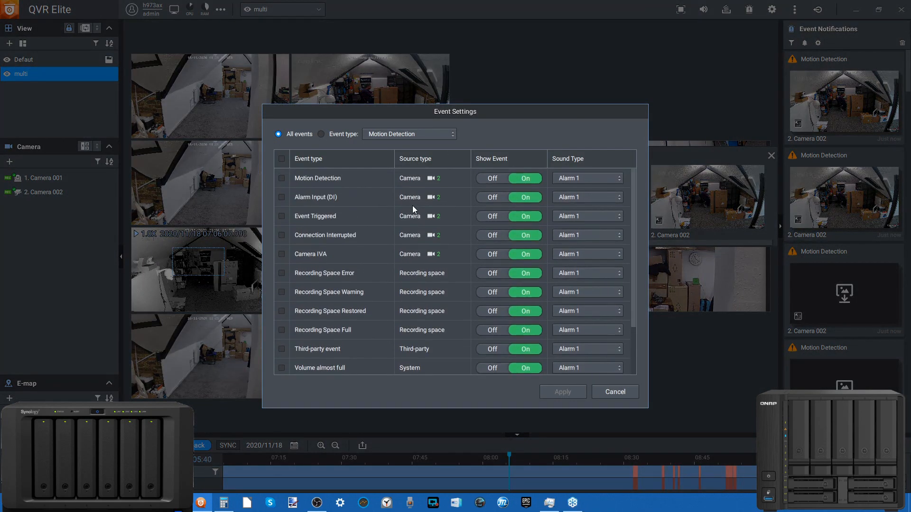
pyautogui.scroll(-1, 382, 186)
pyautogui.scroll(1, 383, 186)
pyautogui.scroll(-3, 317, 175)
pyautogui.scroll(-1, 322, 332)
pyautogui.scroll(4, 323, 331)
pyautogui.scroll(-3, 340, 217)
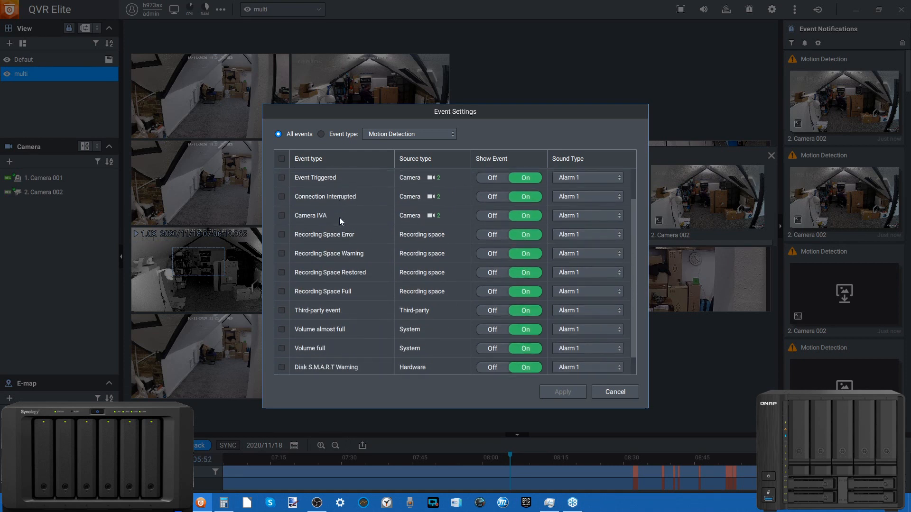
pyautogui.click(626, 392)
# Close the QVR Pro Client, switch to a maximized Synology Surveillance Station window and open Live View
pyautogui.click(900, 10)
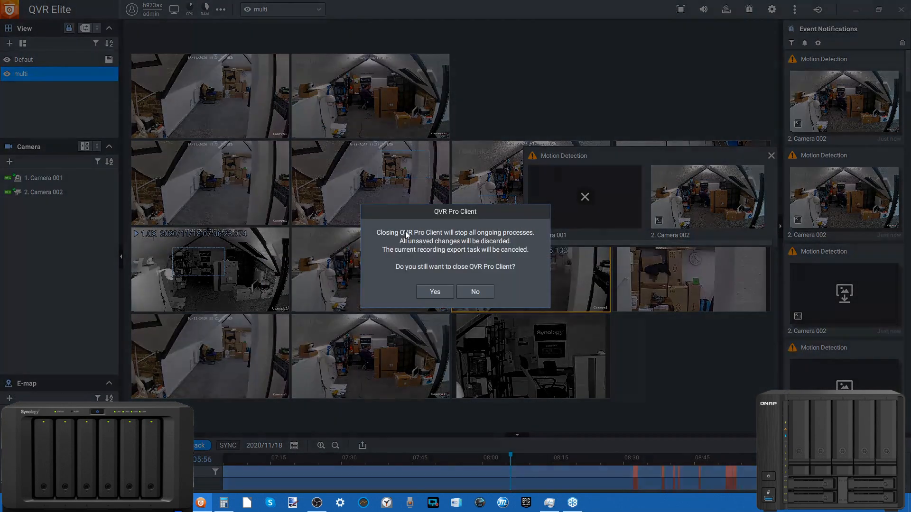
pyautogui.click(432, 290)
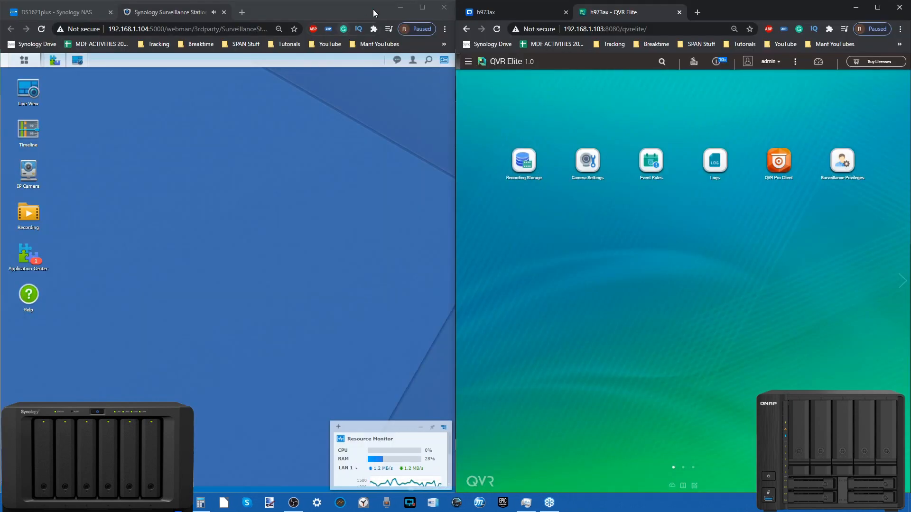
pyautogui.click(422, 7)
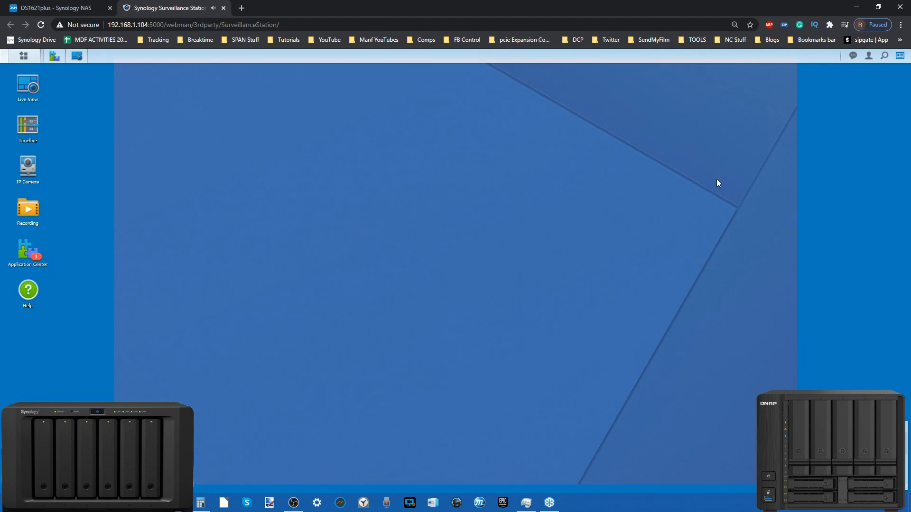
pyautogui.hotkey('ctrl', '-')
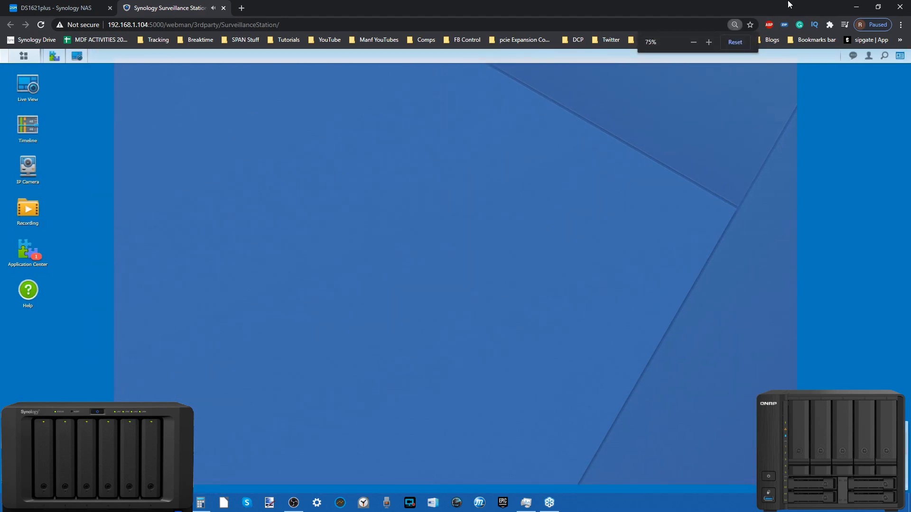
pyautogui.click(39, 79)
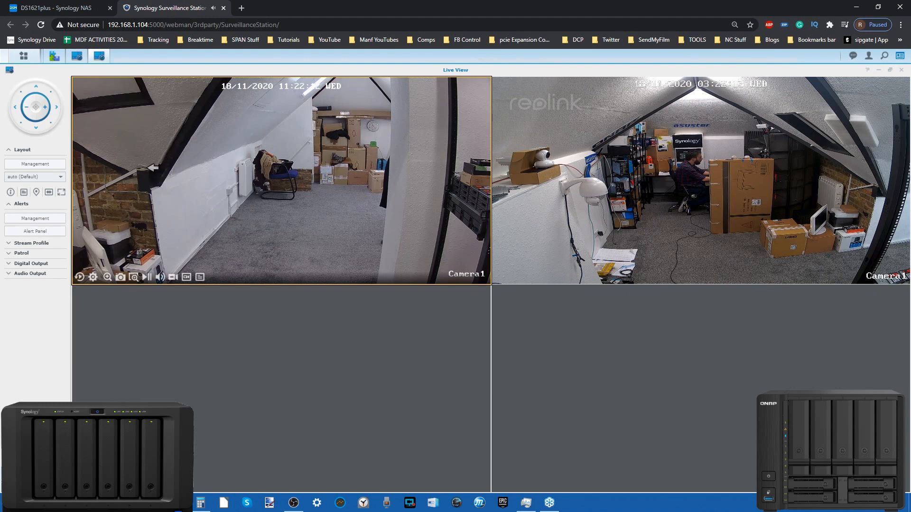
# Pan the PTZ camera's live feed left until the person at the desk is in view
pyautogui.click(142, 172)
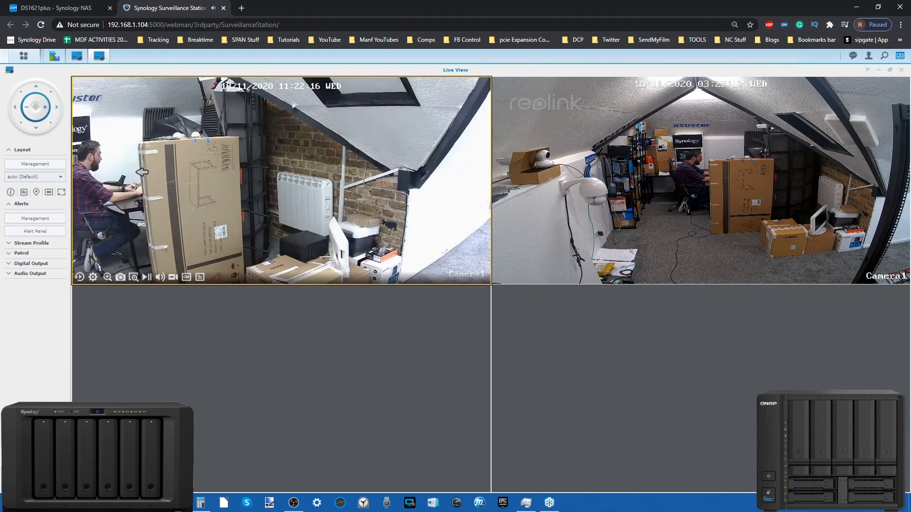
pyautogui.click(141, 172)
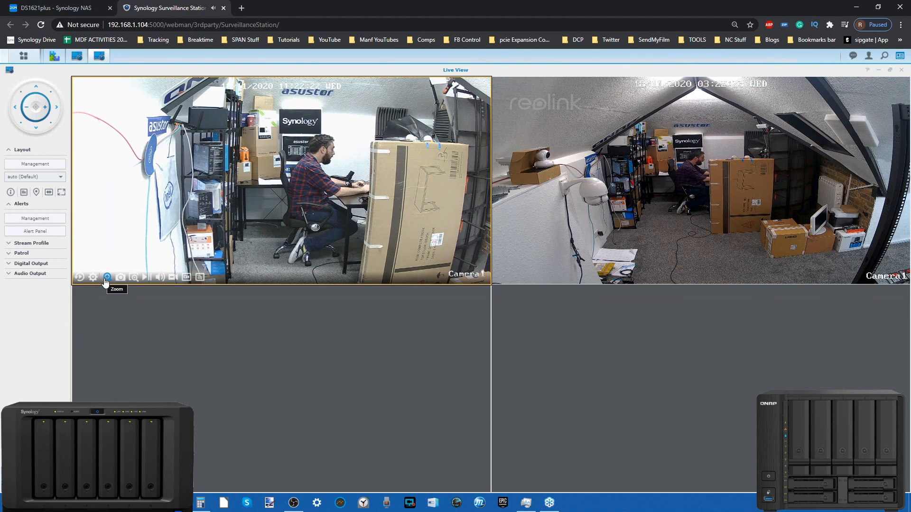
pyautogui.click(107, 278)
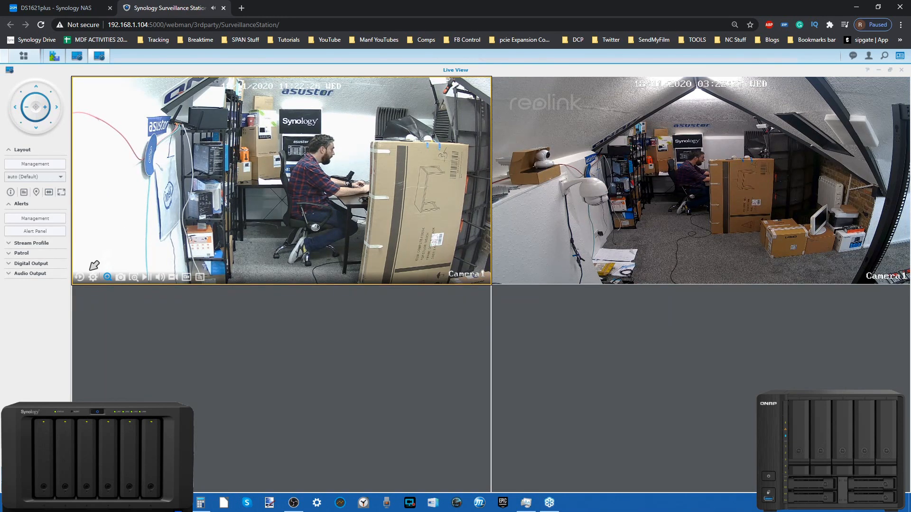
pyautogui.click(107, 277)
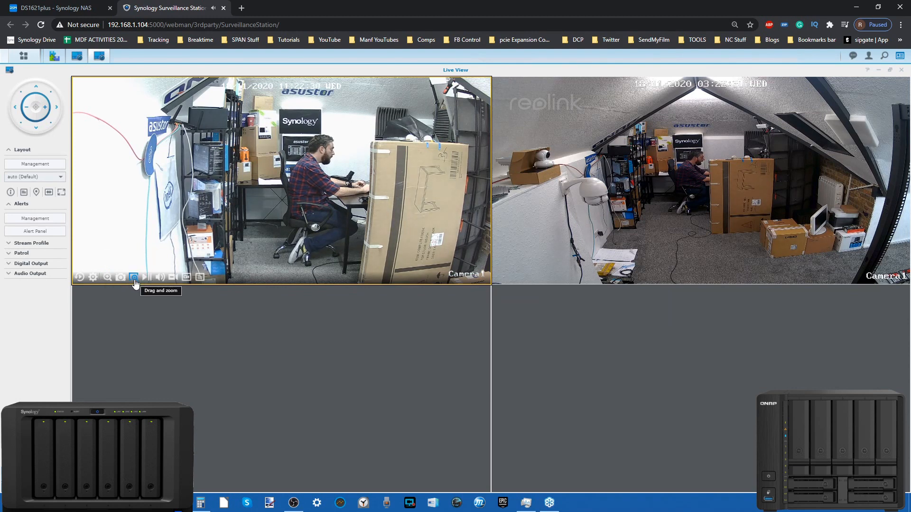
# Zoom the reolink camera's live feed in on the desk area to about 2.1x and reset the zoom
pyautogui.click(609, 266)
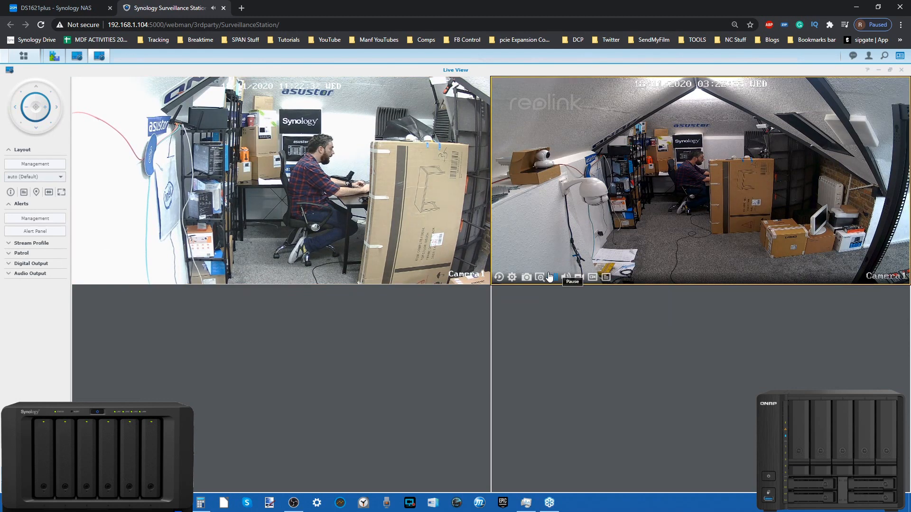
pyautogui.moveTo(755, 134); pyautogui.dragTo(558, 232)
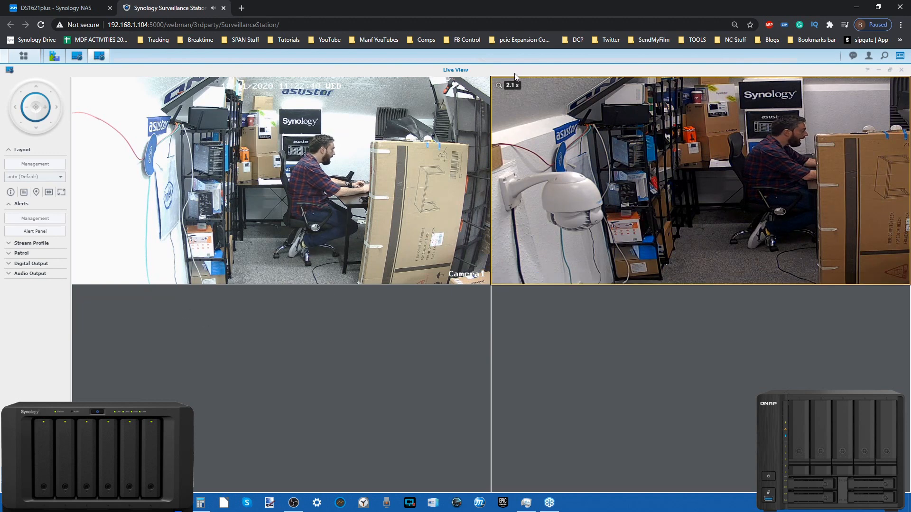
pyautogui.click(499, 86)
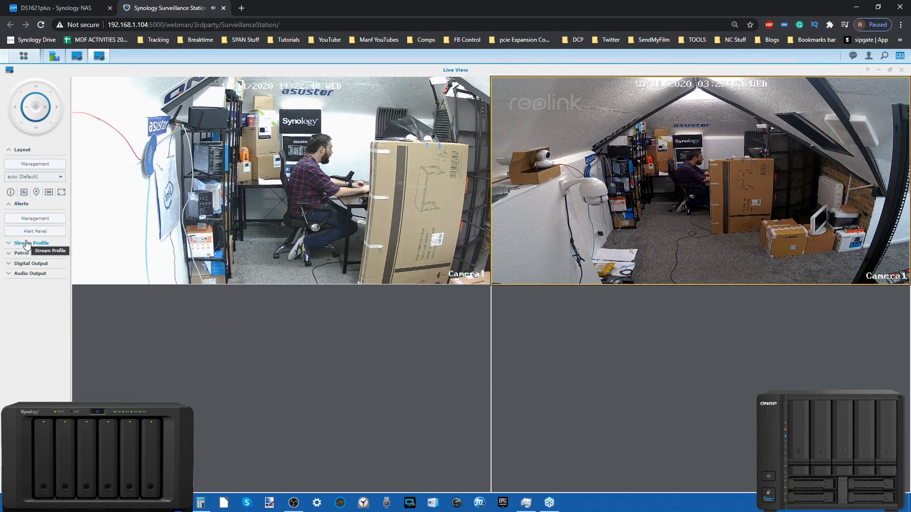
# Review the IP camera alert events, advanced alert reminder options and history archive options in Alert Management
pyautogui.click(35, 219)
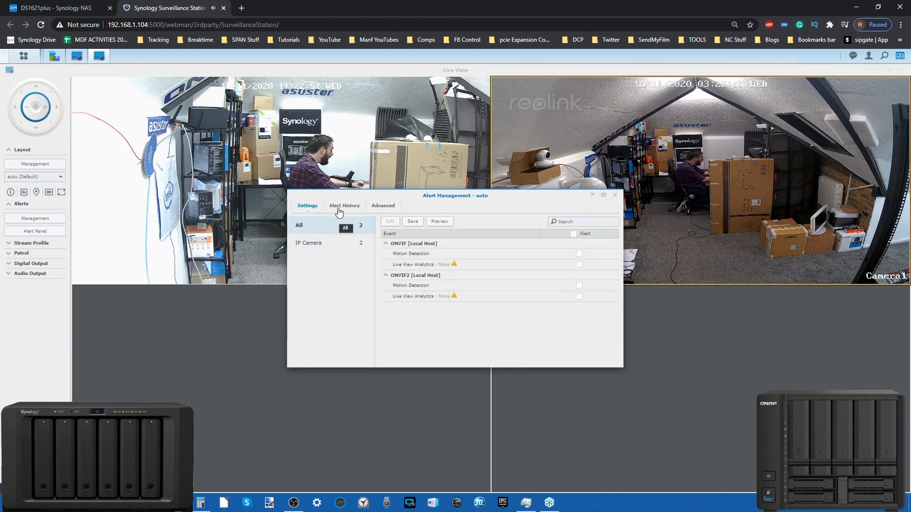
pyautogui.click(325, 247)
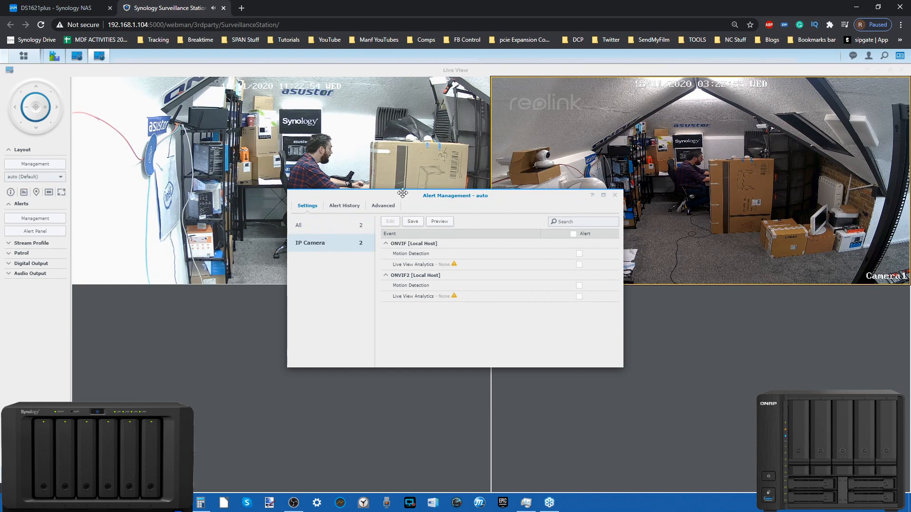
pyautogui.click(393, 209)
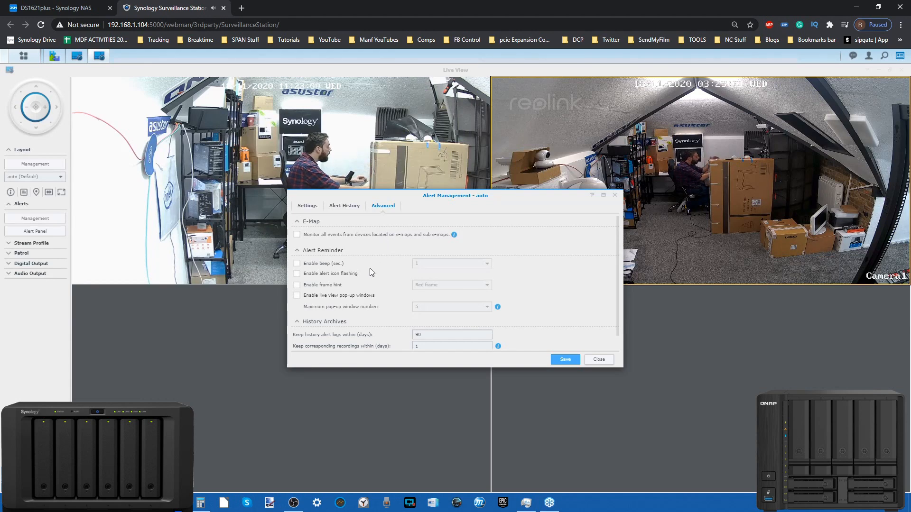
pyautogui.scroll(-1, 360, 279)
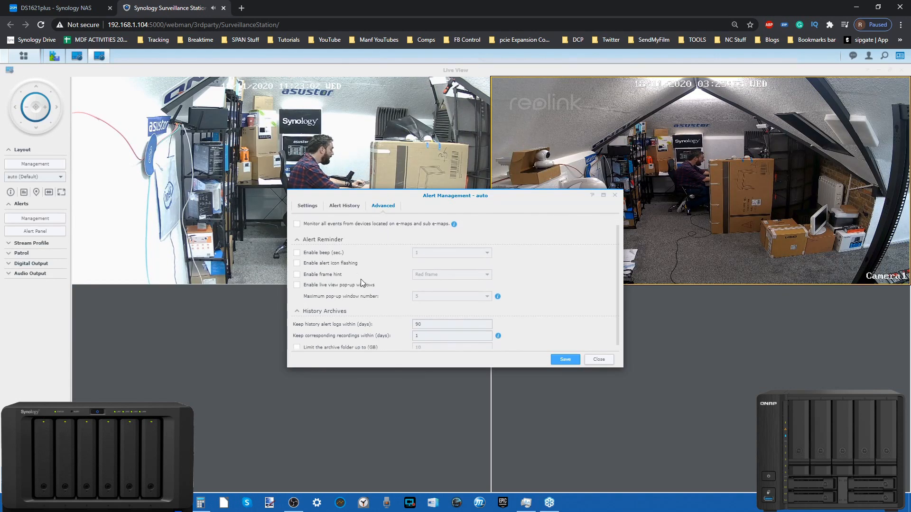
# Close Alert Management and view the stream profile choices on the reolink camera's live feed
pyautogui.click(599, 359)
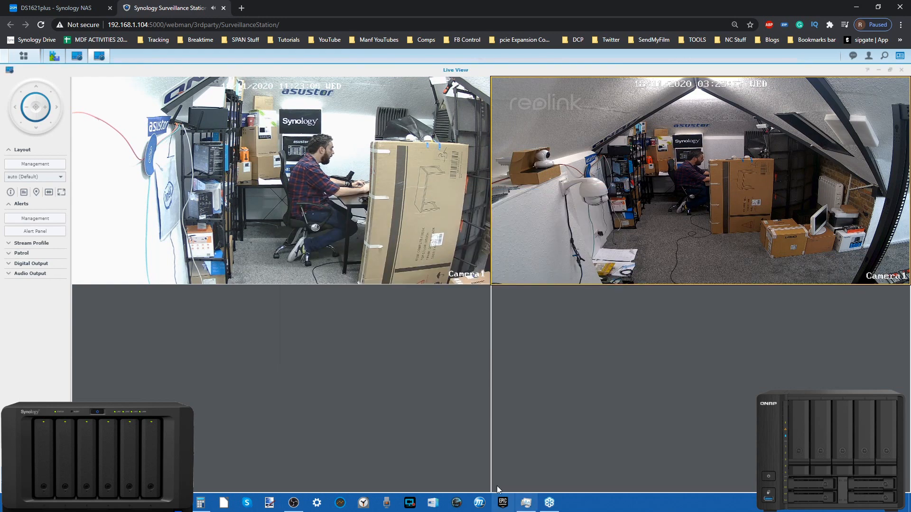
pyautogui.moveTo(756, 203)
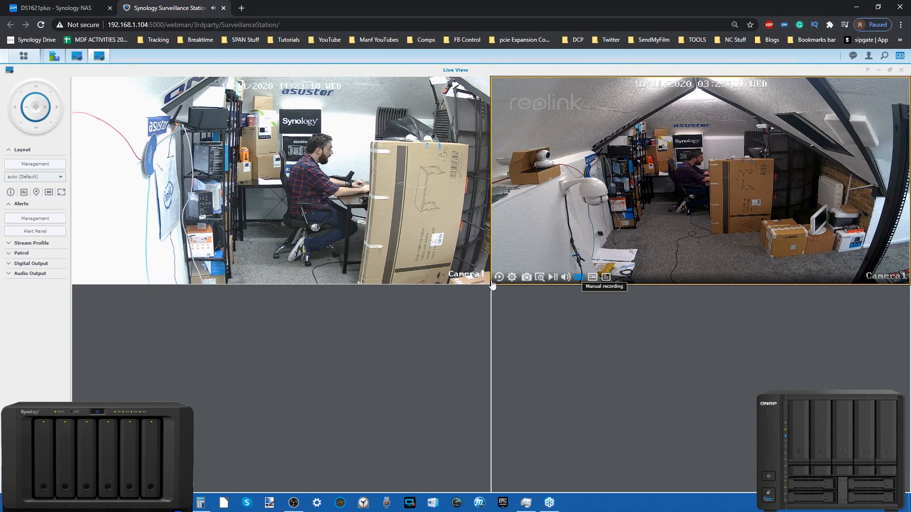
pyautogui.click(590, 277)
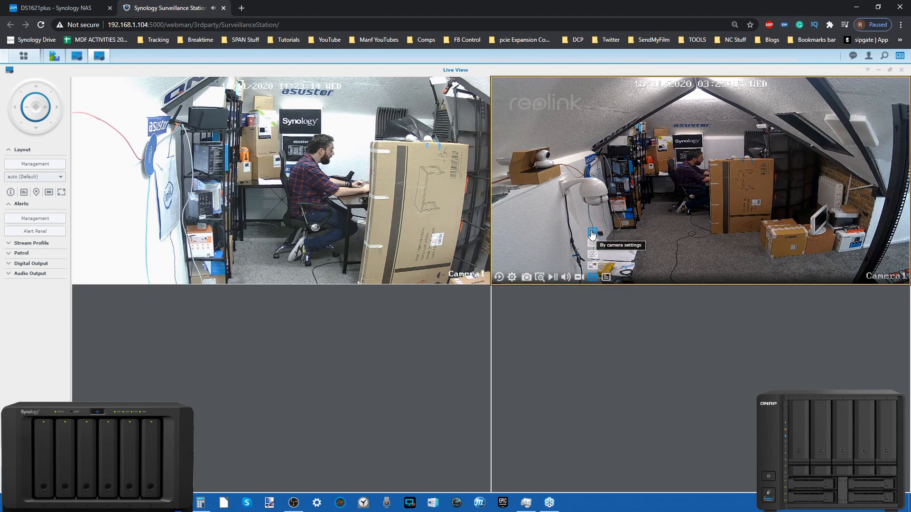
pyautogui.moveTo(563, 280)
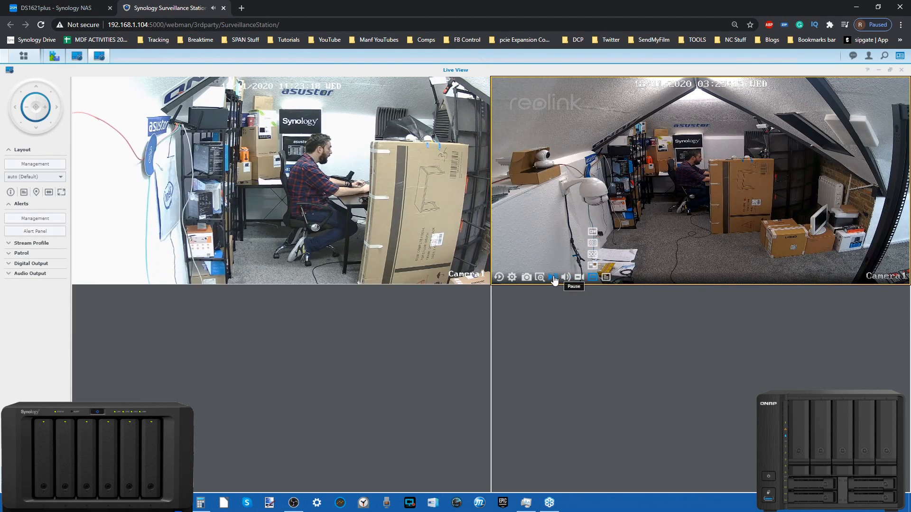
# Expand the Stream Profile, Patrol, Digital Output and Audio Output sections and show the Alert Panel beside the live feeds
pyautogui.click(34, 243)
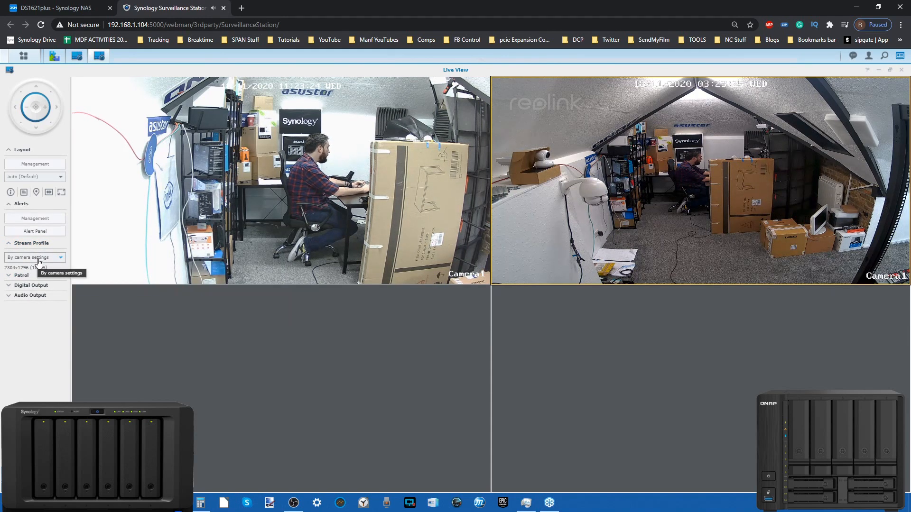
pyautogui.click(27, 277)
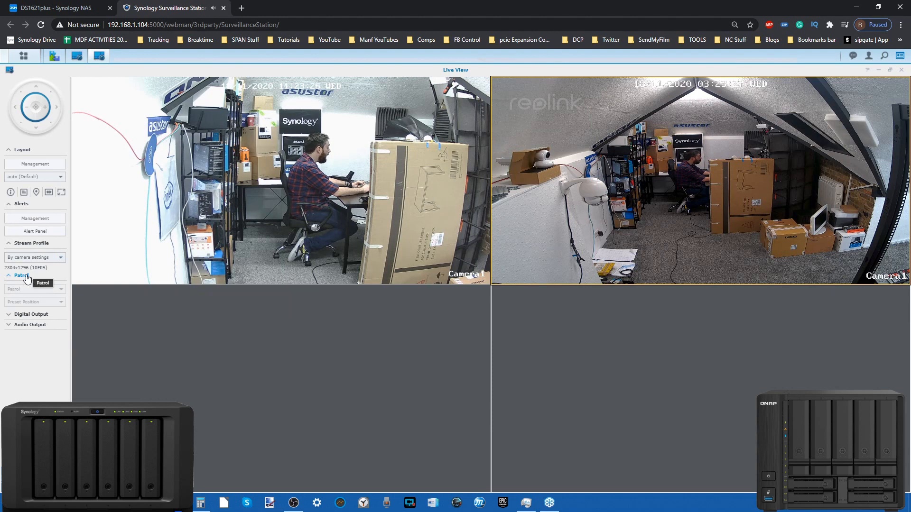
pyautogui.click(20, 315)
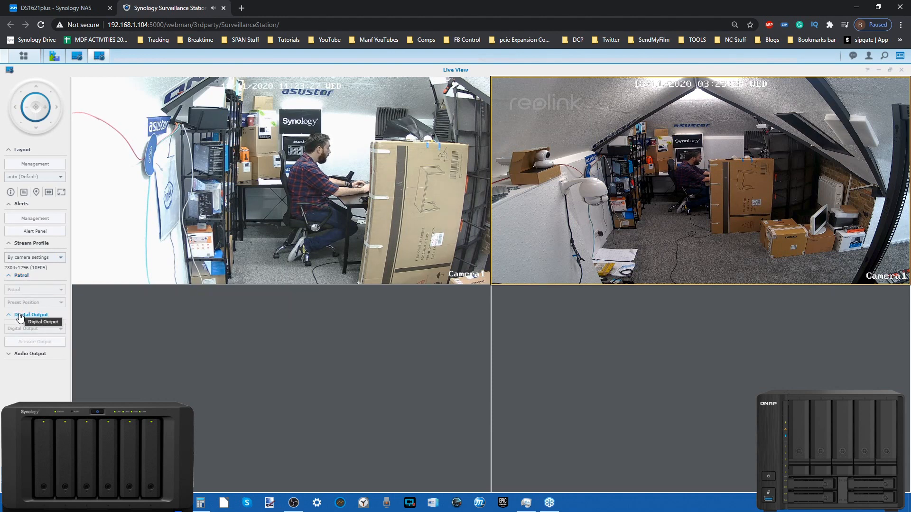
pyautogui.click(21, 354)
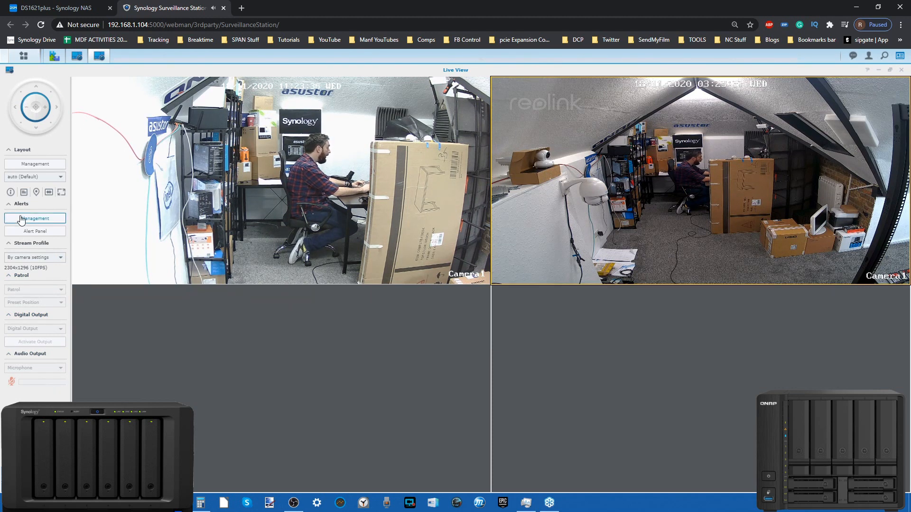
pyautogui.click(34, 231)
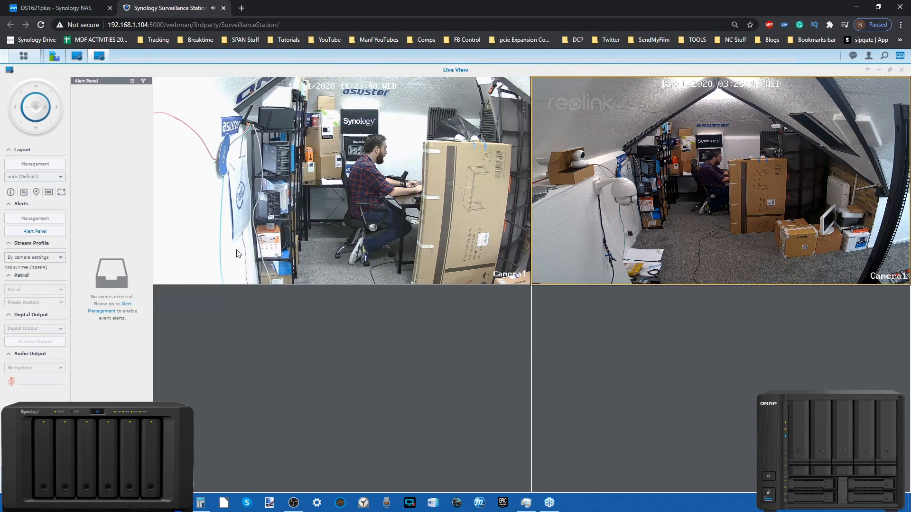
pyautogui.moveTo(573, 205)
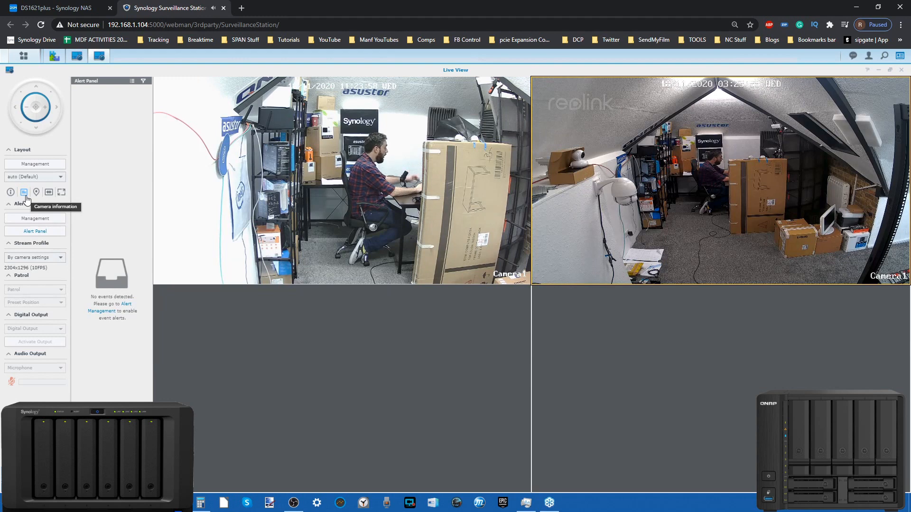
# Add a Live View layout with one large and five small cells, placing ONVIF in the large cell and ONVIF2 in the upper small one
pyautogui.click(34, 165)
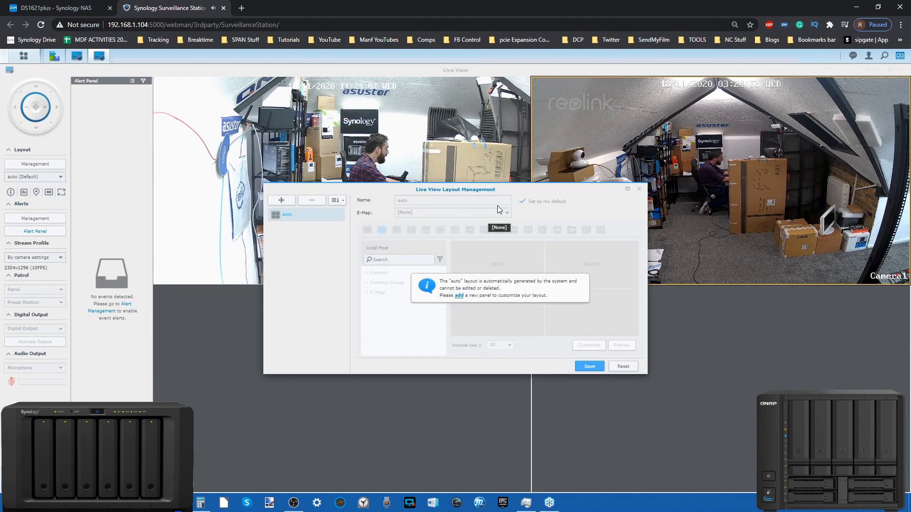
pyautogui.click(458, 296)
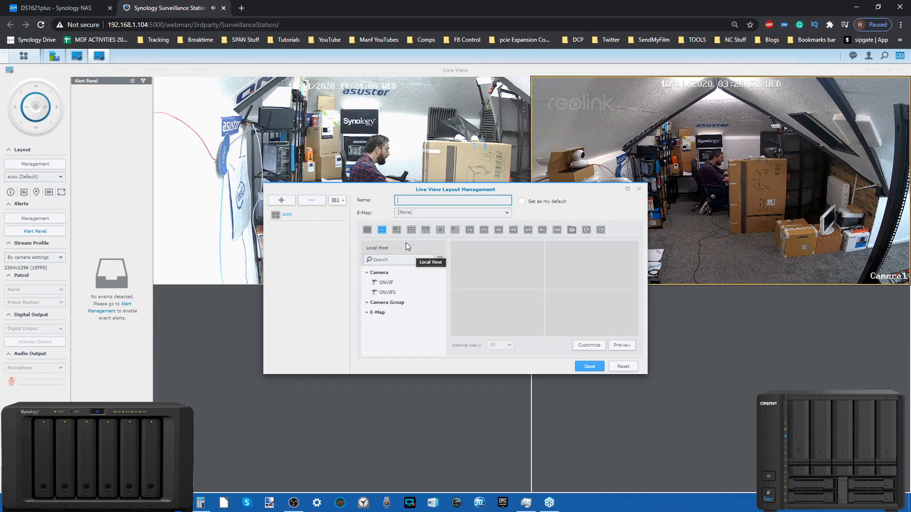
pyautogui.click(394, 233)
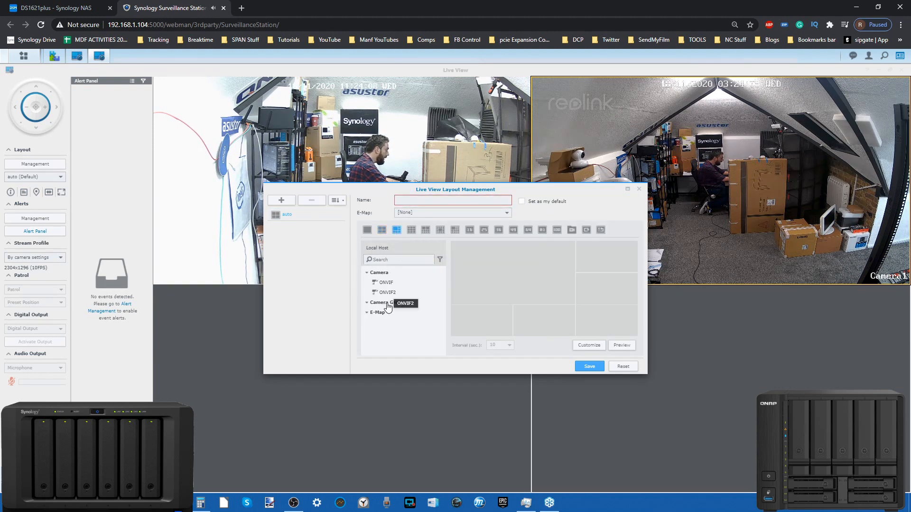
pyautogui.moveTo(385, 282); pyautogui.dragTo(517, 266)
pyautogui.moveTo(388, 283); pyautogui.dragTo(609, 258)
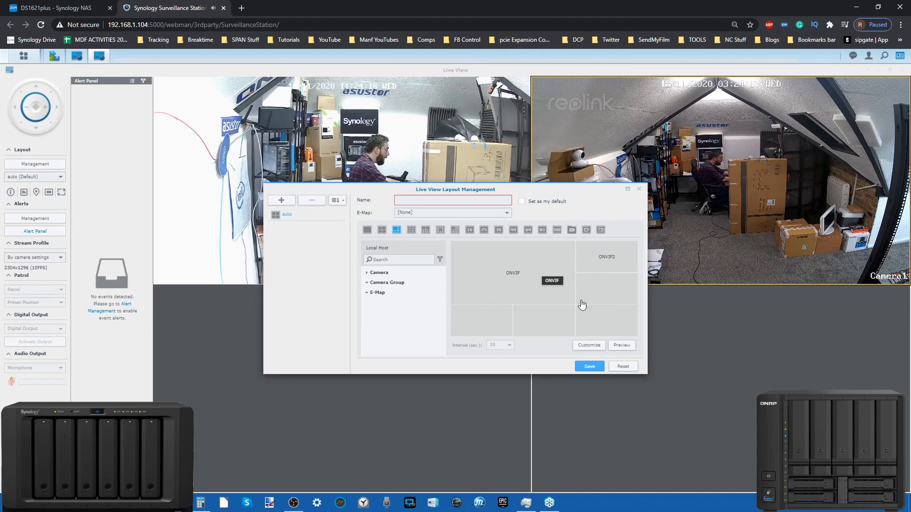
# Customize the layout by merging the large cell with the two cells below it, and place ONVIF in the merged cell
pyautogui.click(588, 345)
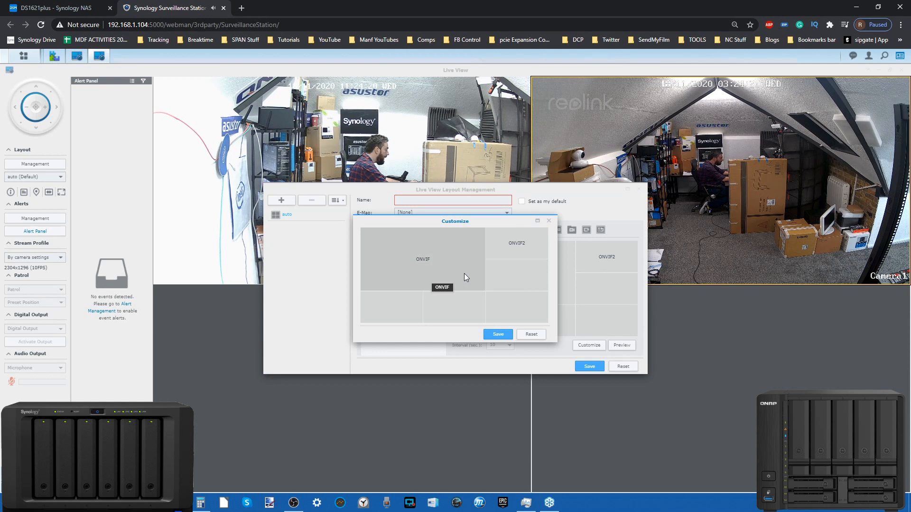
pyautogui.moveTo(510, 295); pyautogui.dragTo(459, 304)
pyautogui.click(498, 335)
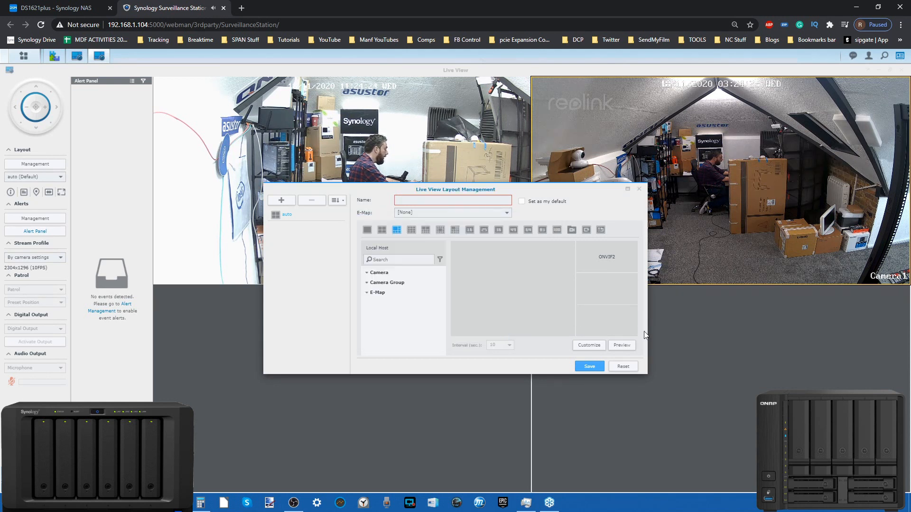
pyautogui.moveTo(383, 282); pyautogui.dragTo(509, 288)
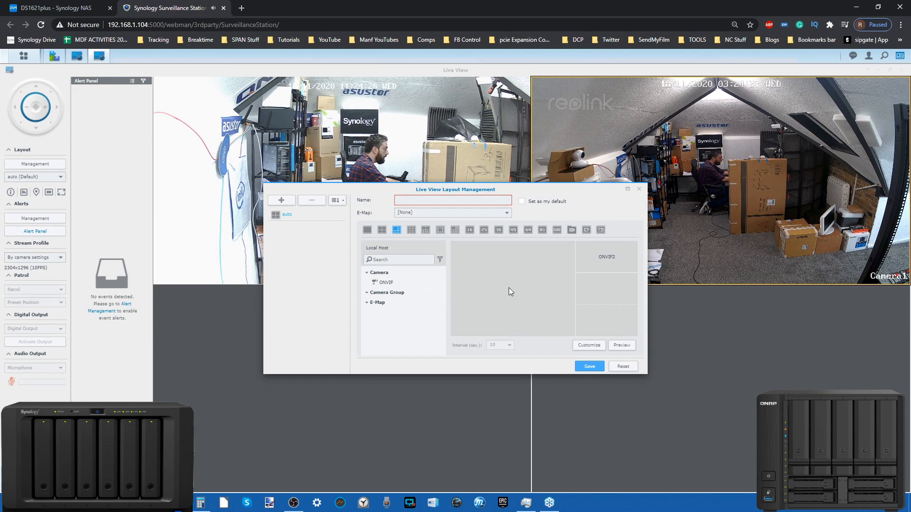
pyautogui.moveTo(384, 283); pyautogui.dragTo(532, 275)
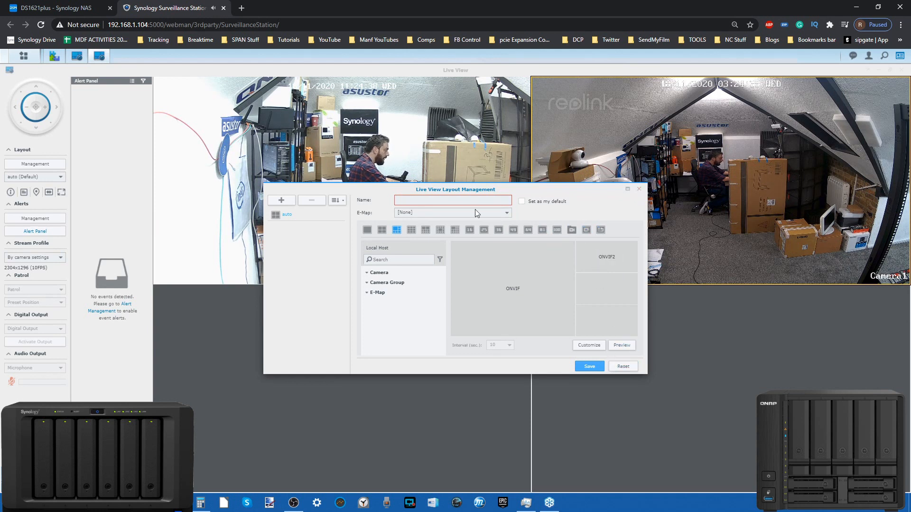
# Close Live View Layout Management and discard the unsaved custom layout
pyautogui.click(290, 202)
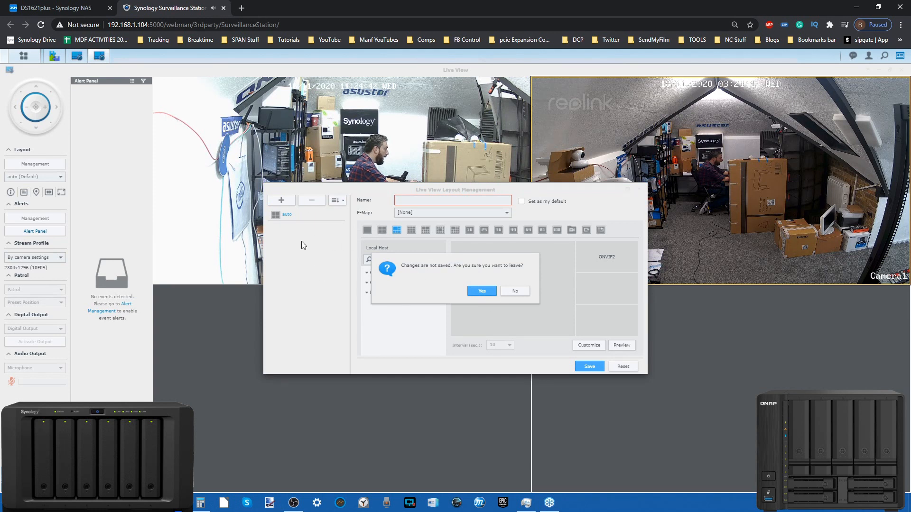
pyautogui.click(515, 291)
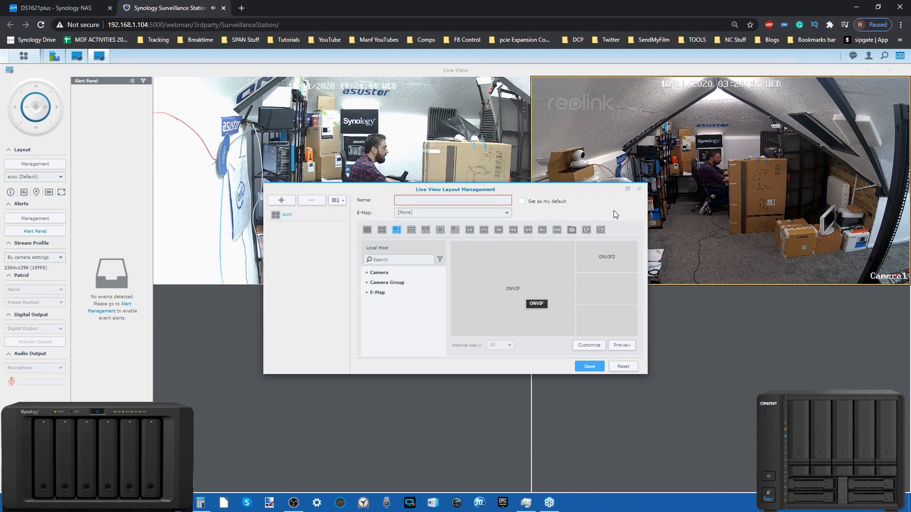
pyautogui.click(639, 189)
pyautogui.click(482, 291)
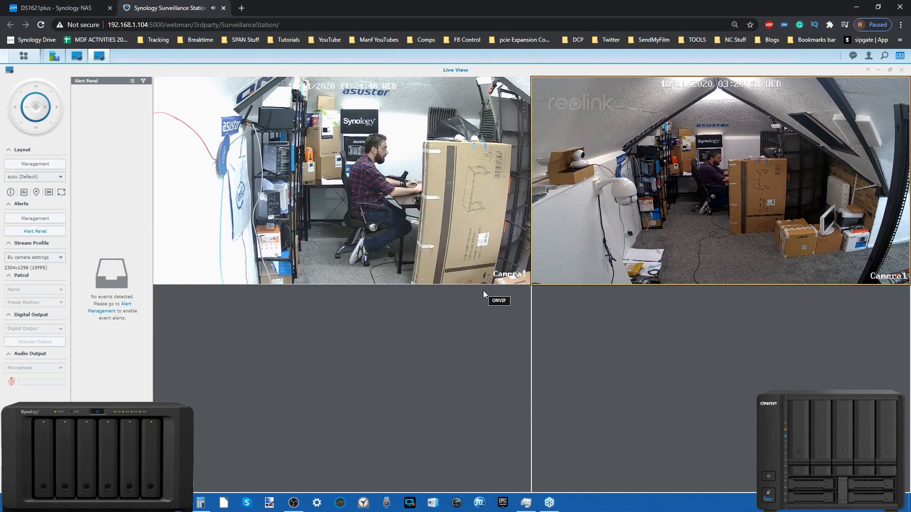
# Open the IP Camera settings from the reolink camera's live feed and restore the IP Camera window to its smaller size
pyautogui.moveTo(754, 144)
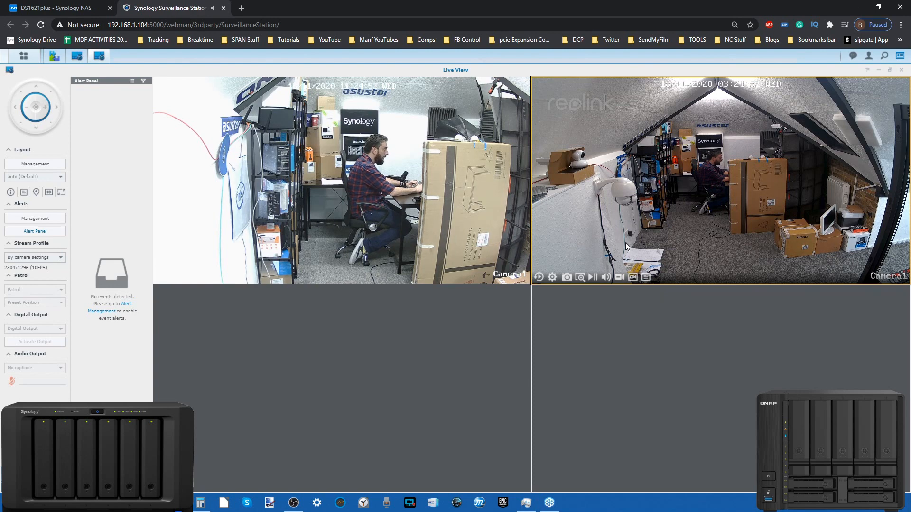
pyautogui.click(553, 279)
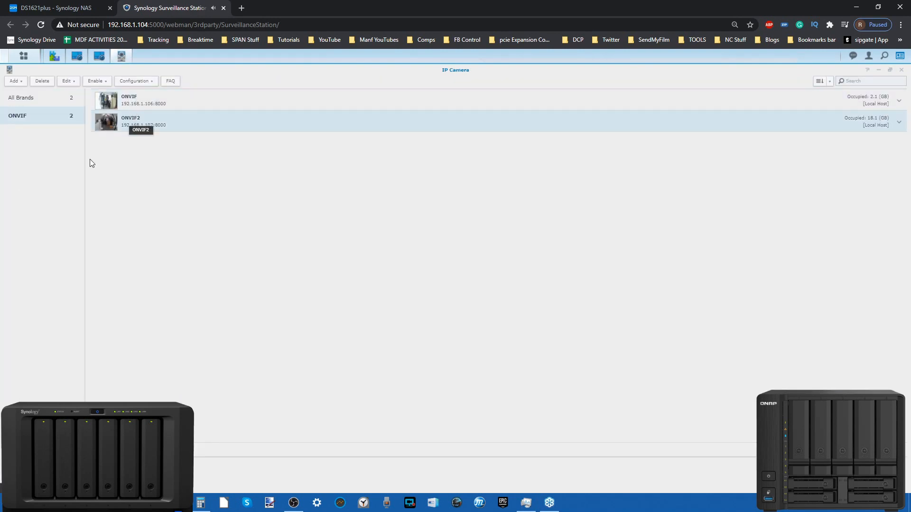
pyautogui.click(890, 71)
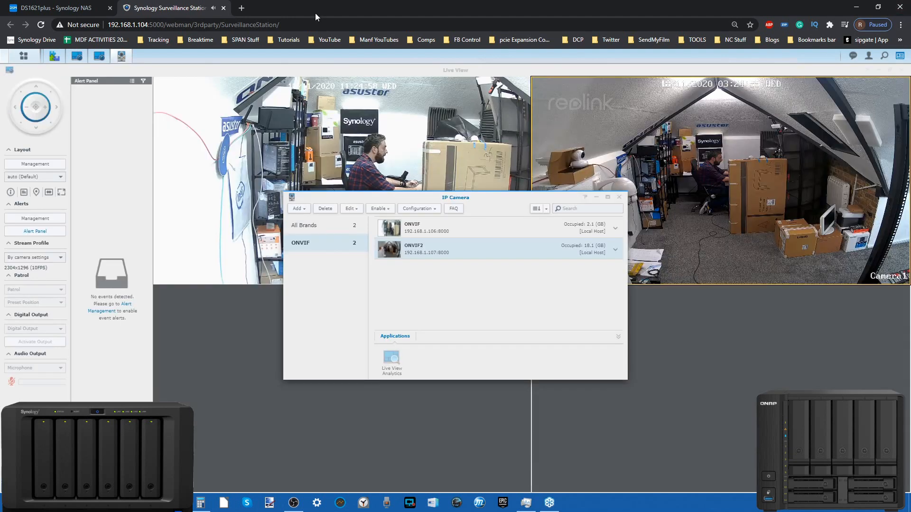
# Place the Surveillance Station browser window beside QVR Elite, close Live View and reposition the IP Camera window
pyautogui.moveTo(411, 12); pyautogui.dragTo(1, 182)
pyautogui.click(446, 74)
pyautogui.moveTo(327, 200); pyautogui.dragTo(279, 143)
# Open Camera Settings in QVR Elite and line up its window with the Surveillance Station IP Camera window
pyautogui.click(587, 161)
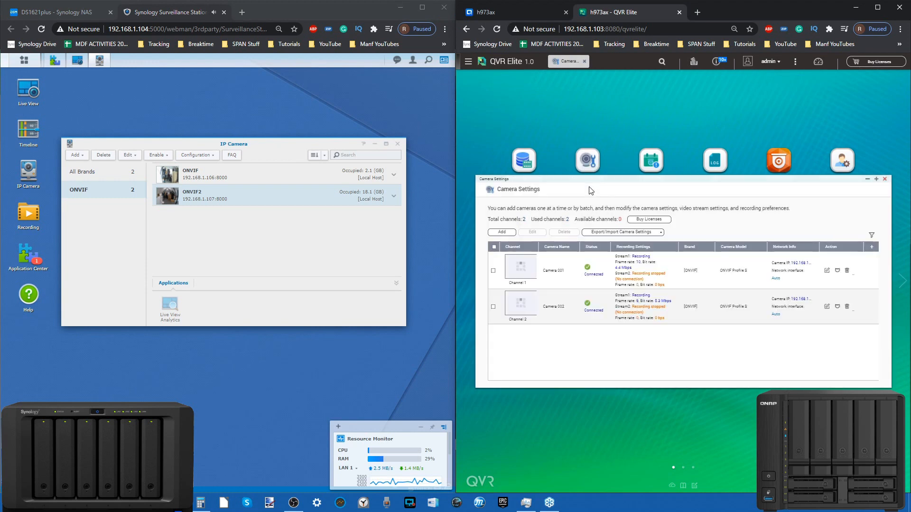
pyautogui.moveTo(289, 144); pyautogui.dragTo(300, 186)
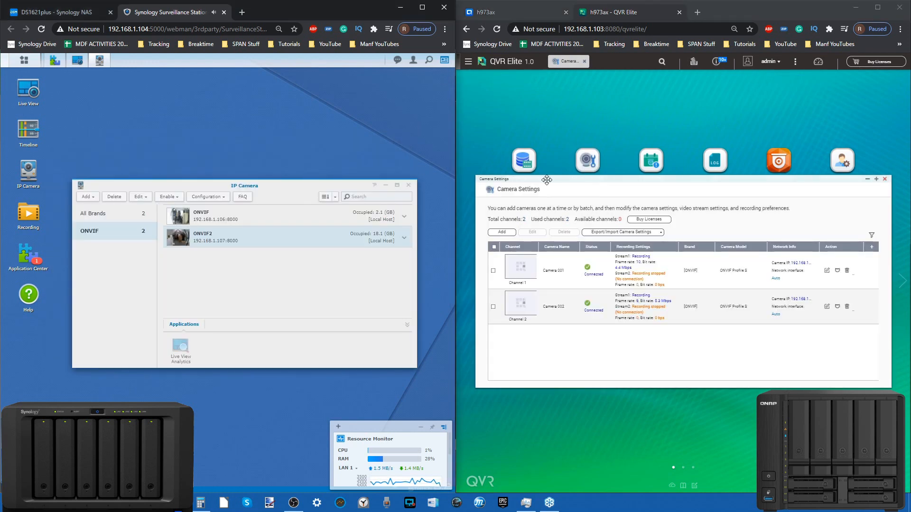
pyautogui.moveTo(541, 183); pyautogui.dragTo(549, 191)
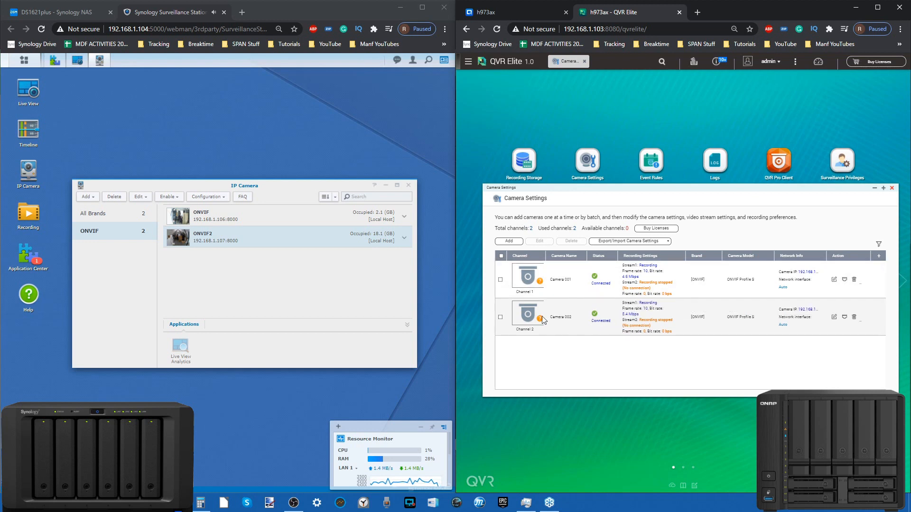
# Expand the ONVIF2 camera's details in Surveillance Station and delete the camera together with all its recorded files
pyautogui.moveTo(528, 320)
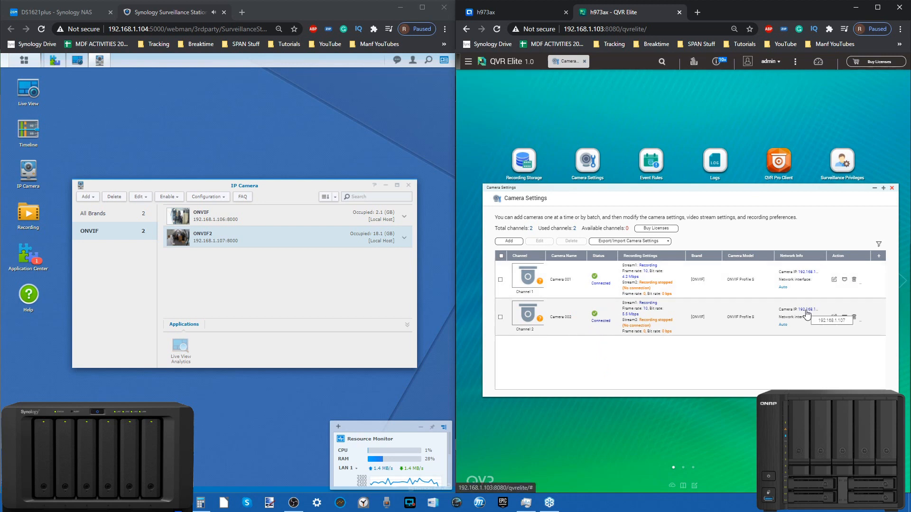
pyautogui.moveTo(312, 235)
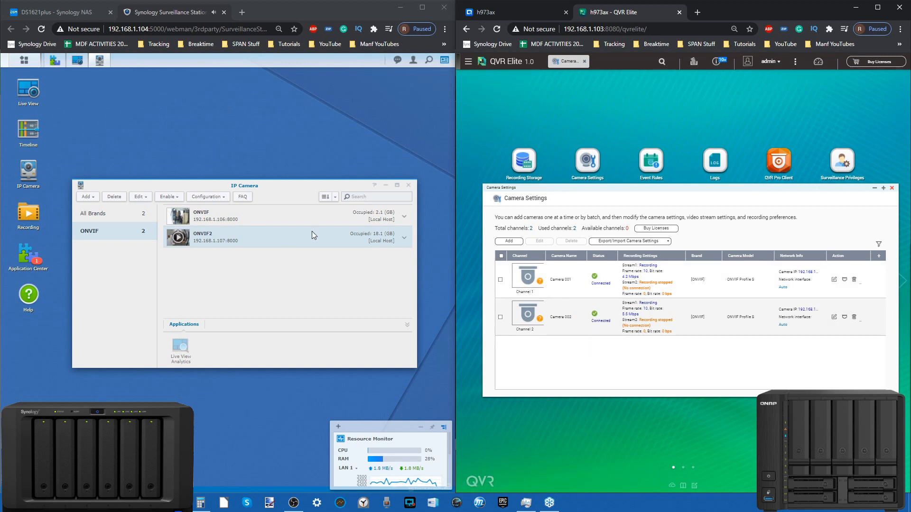
pyautogui.click(399, 242)
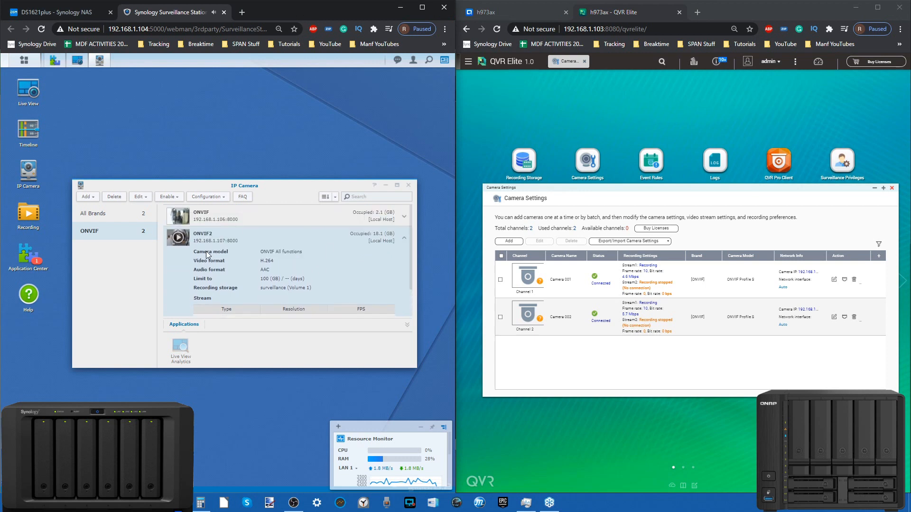
pyautogui.click(114, 197)
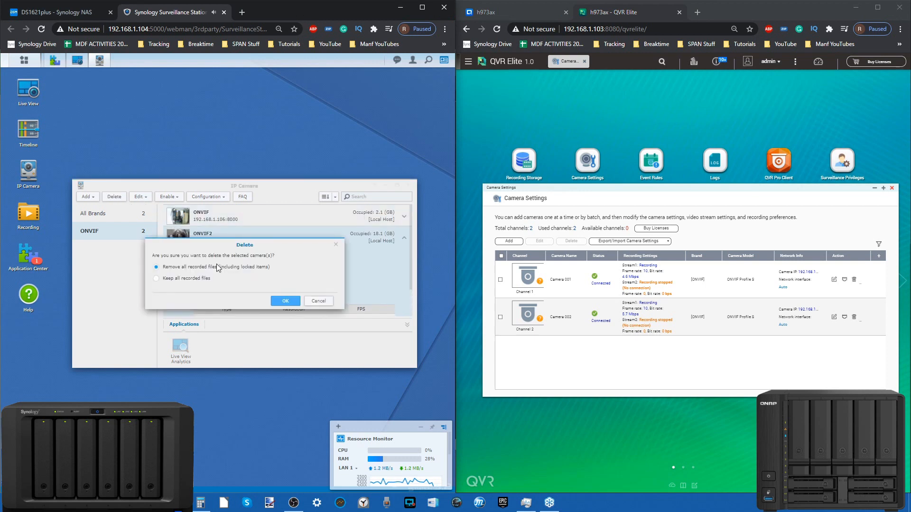
pyautogui.click(271, 299)
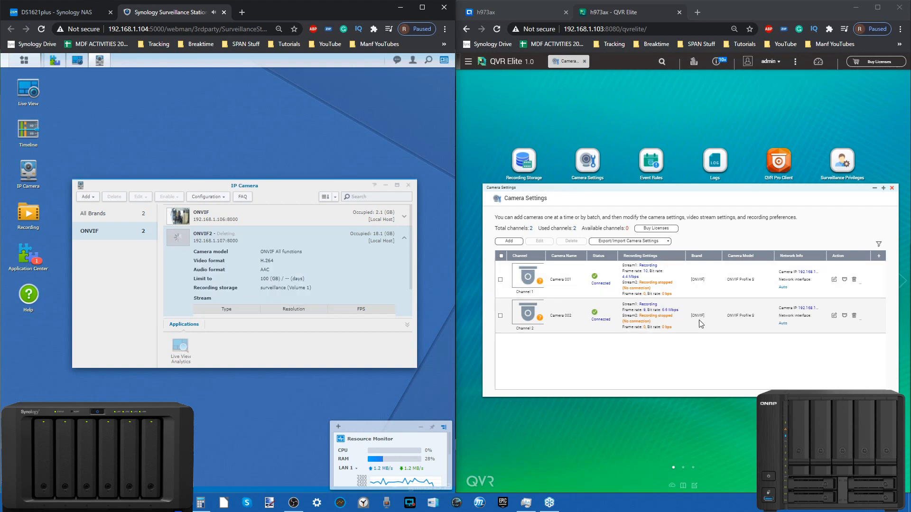
# Try to delete Camera 002 from the camera list in QVR Elite's Camera Settings
pyautogui.click(854, 316)
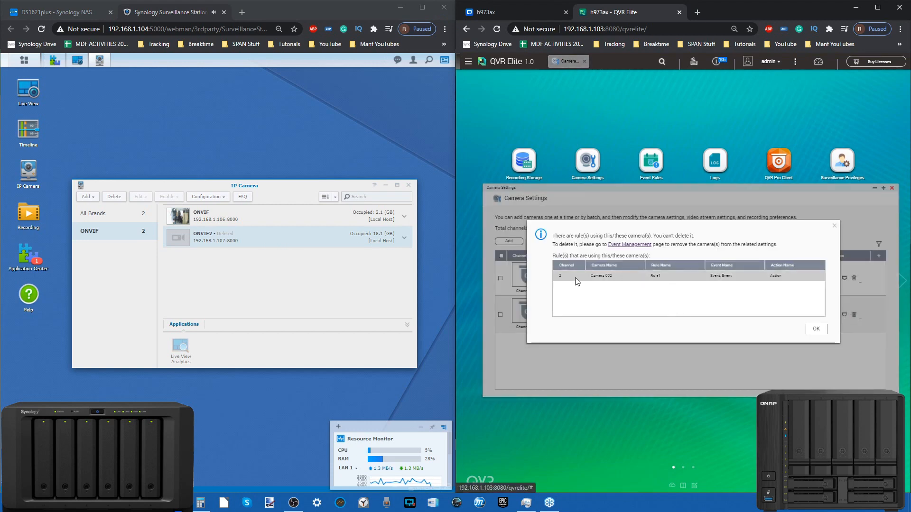
pyautogui.click(814, 330)
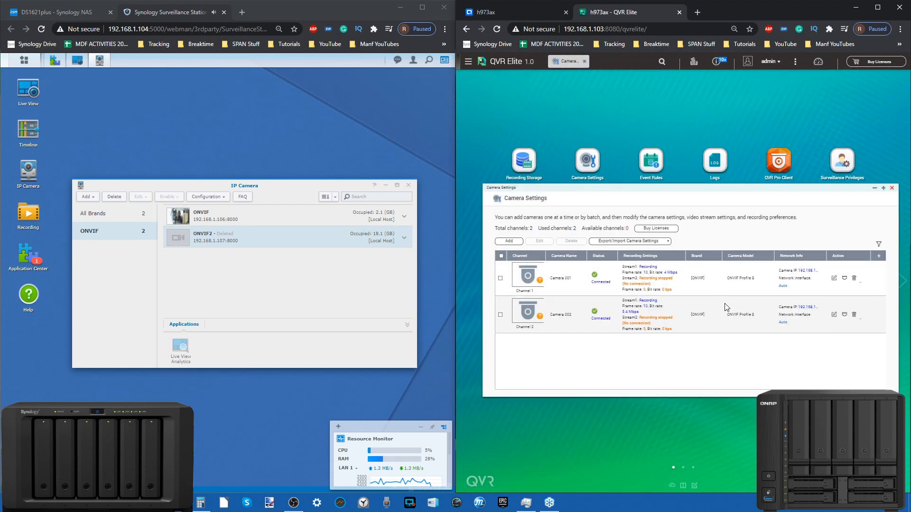
pyautogui.click(853, 317)
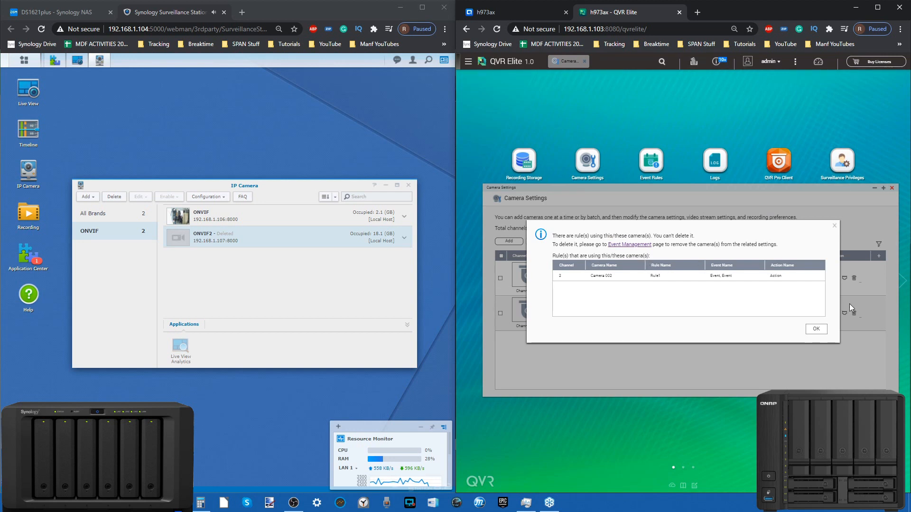
pyautogui.click(815, 329)
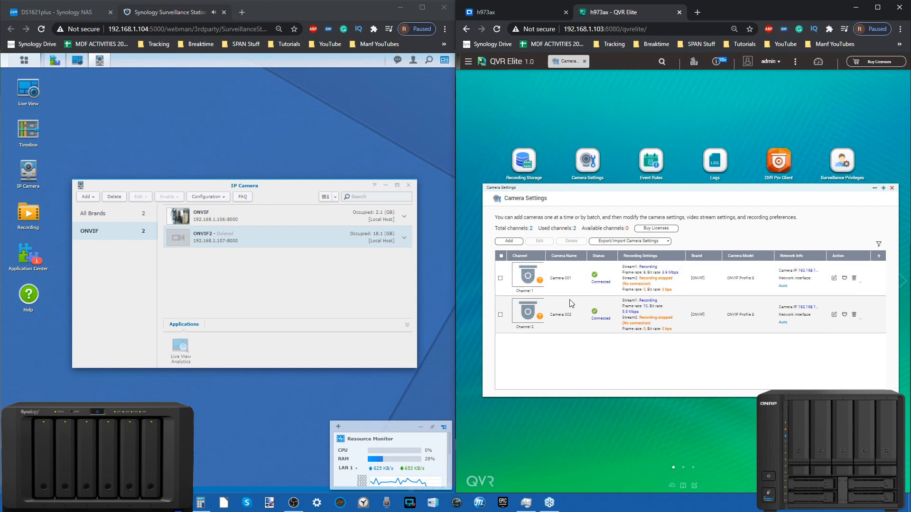
# In Camera 002's stream and recording settings, try to delete Schedule 1, and disable recording and apply the change
pyautogui.click(835, 312)
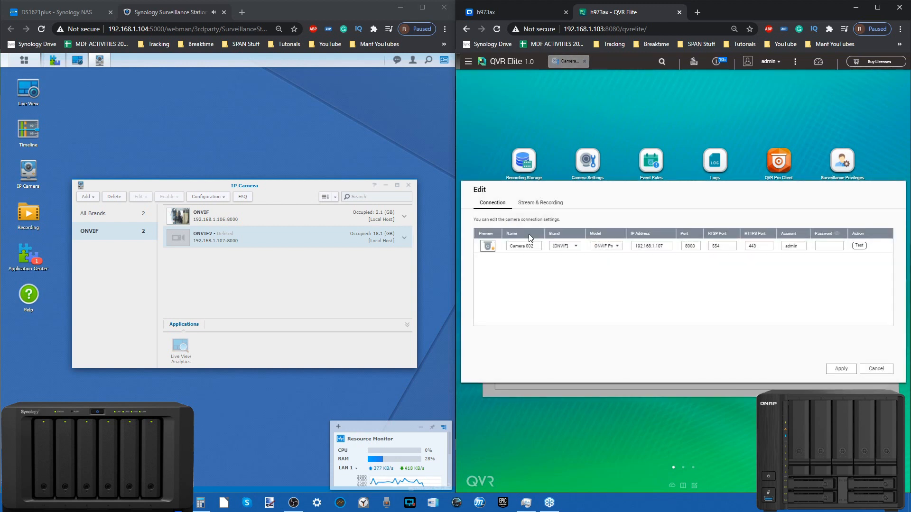
pyautogui.click(541, 203)
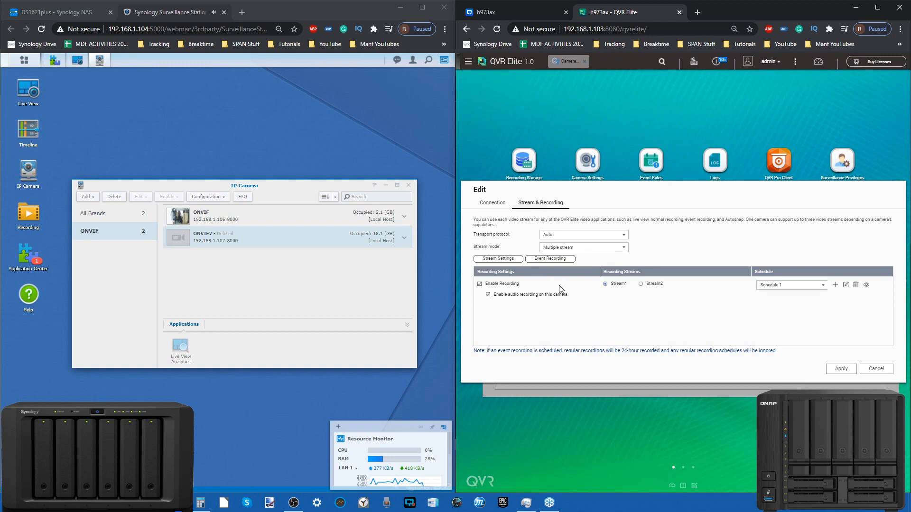
pyautogui.click(856, 285)
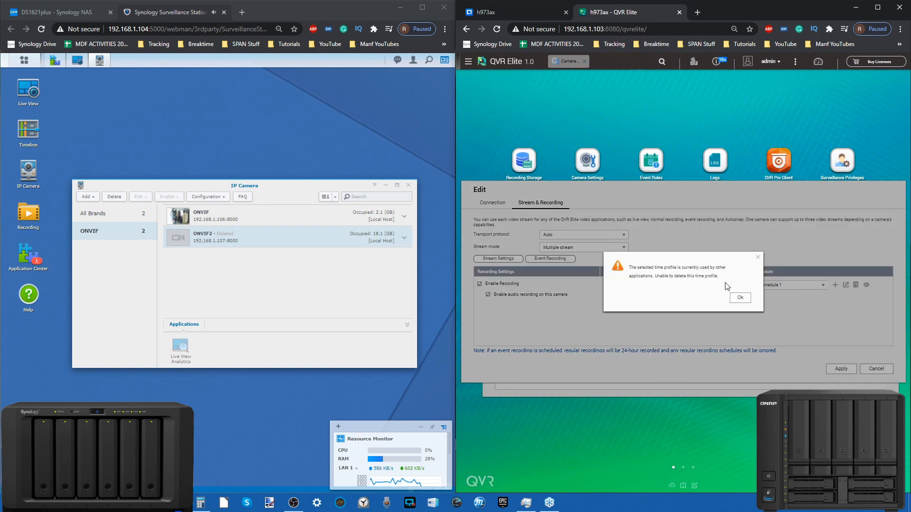
pyautogui.click(740, 298)
pyautogui.click(856, 285)
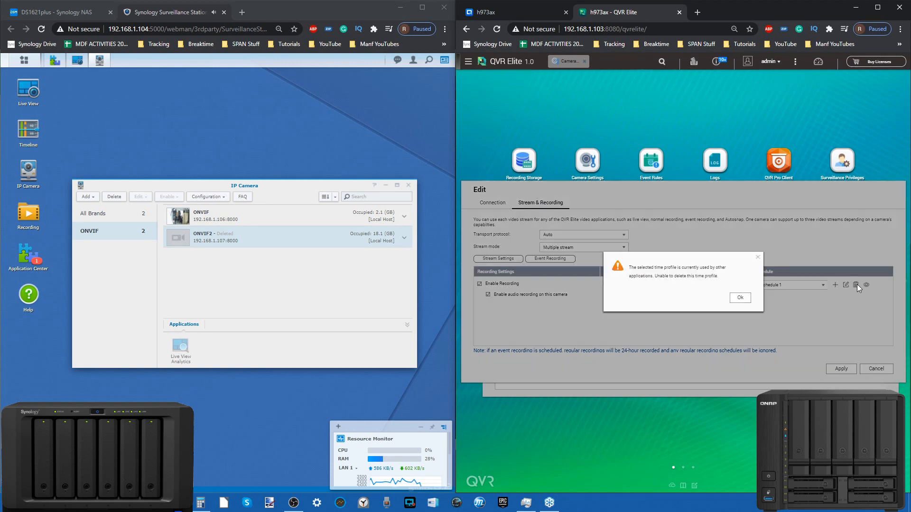
pyautogui.click(738, 300)
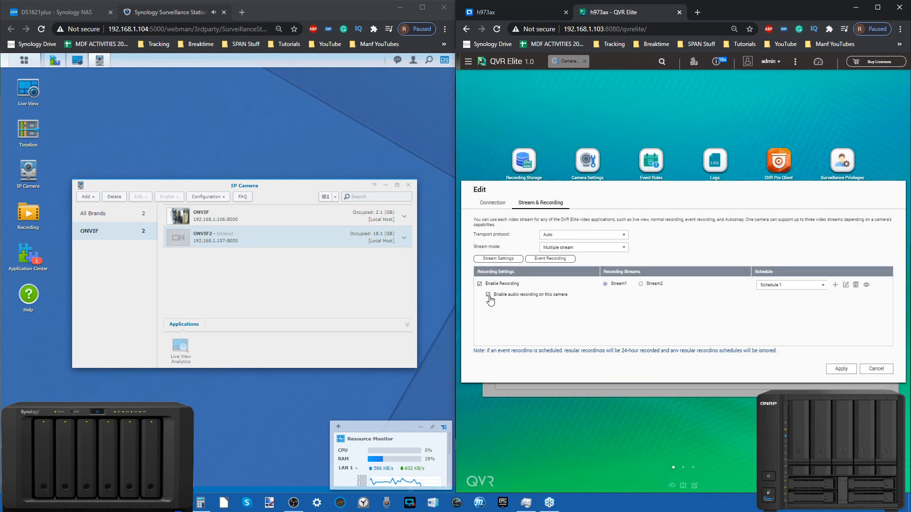
pyautogui.click(479, 283)
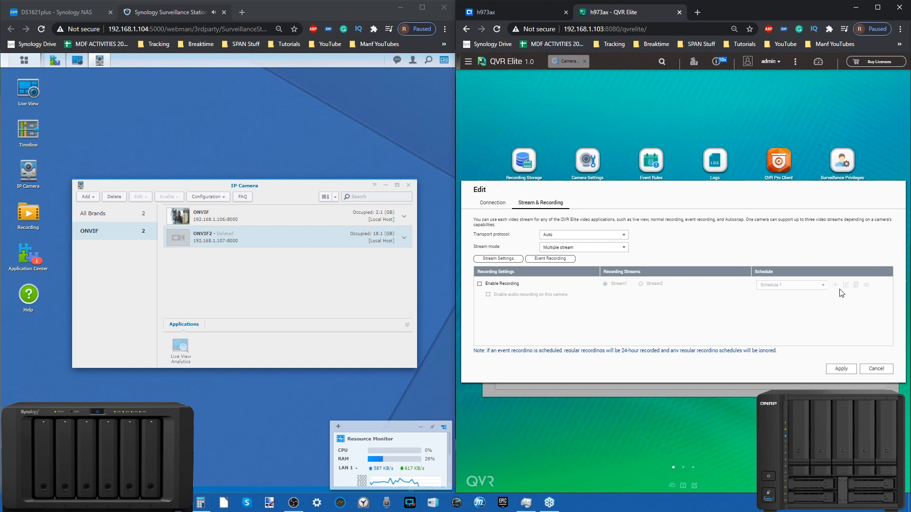
pyautogui.click(840, 370)
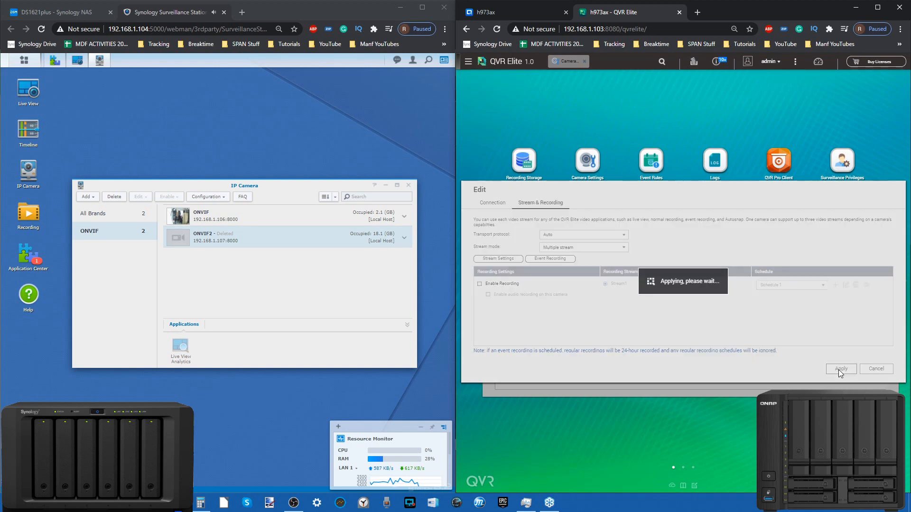
# Retry deleting Camera 002, follow the link to Event Management, delete Rule1 and return to Camera Settings
pyautogui.click(854, 317)
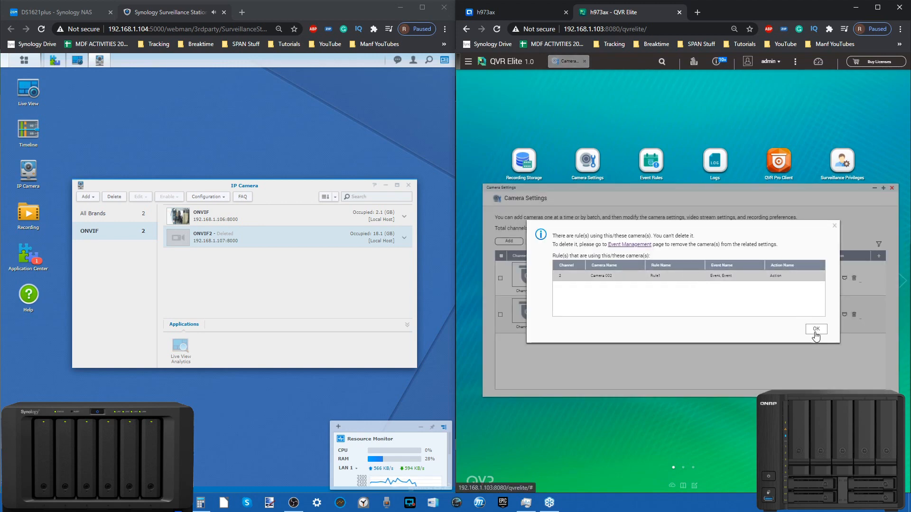
pyautogui.click(643, 245)
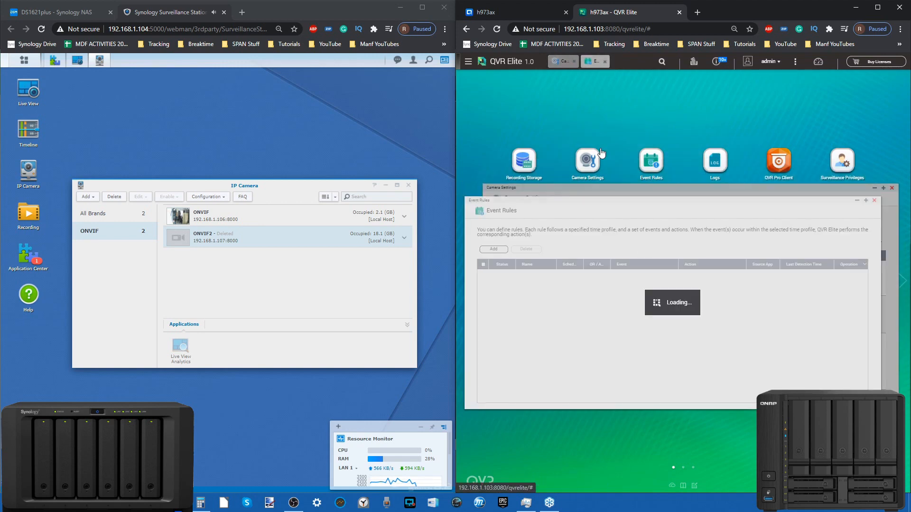
pyautogui.click(502, 276)
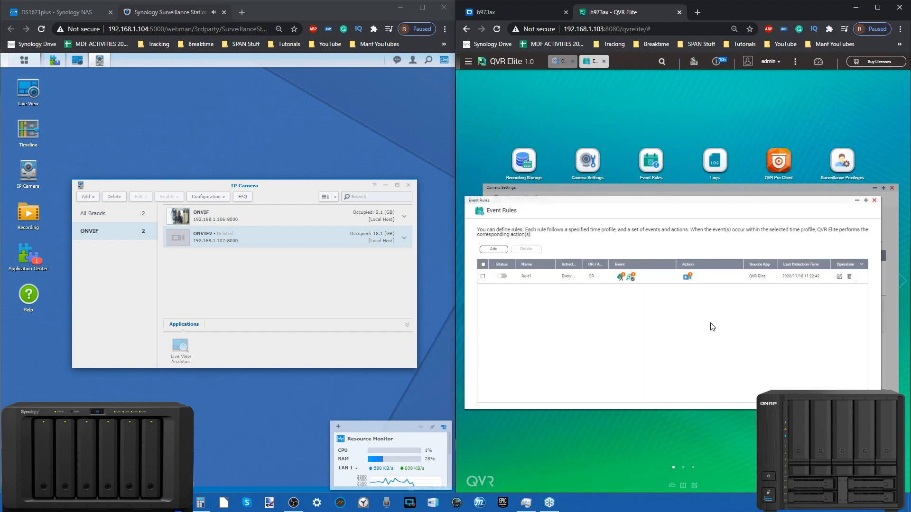
pyautogui.click(849, 276)
pyautogui.click(702, 295)
pyautogui.click(875, 201)
pyautogui.click(815, 331)
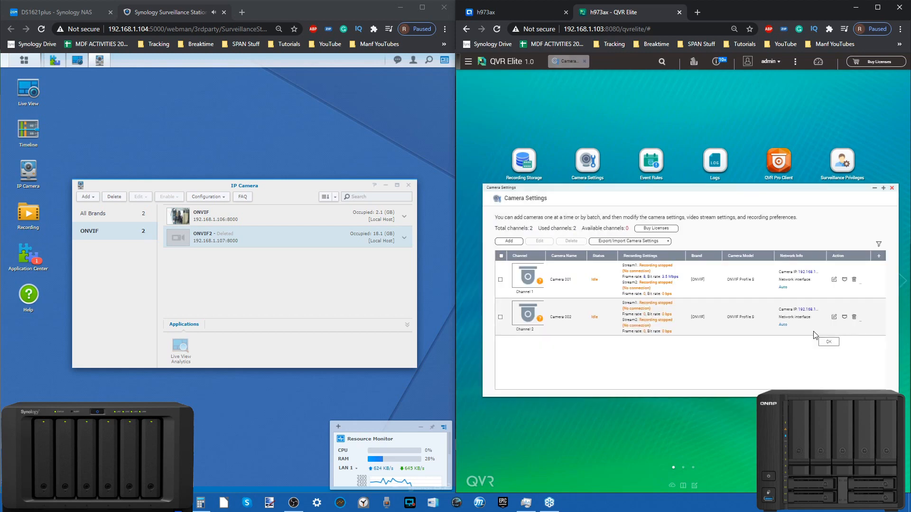
# Delete Camera 002 from QVR Elite, and minimize and restore the Camera Settings window
pyautogui.click(855, 317)
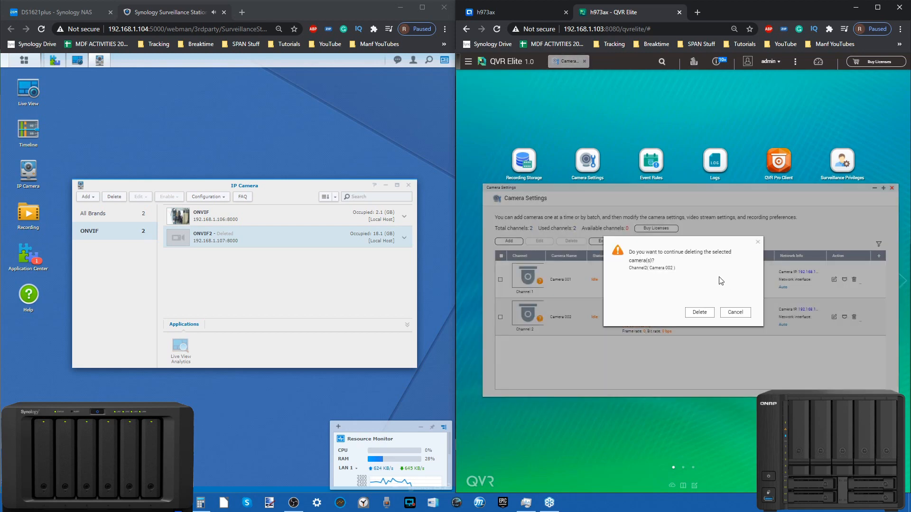
pyautogui.click(708, 312)
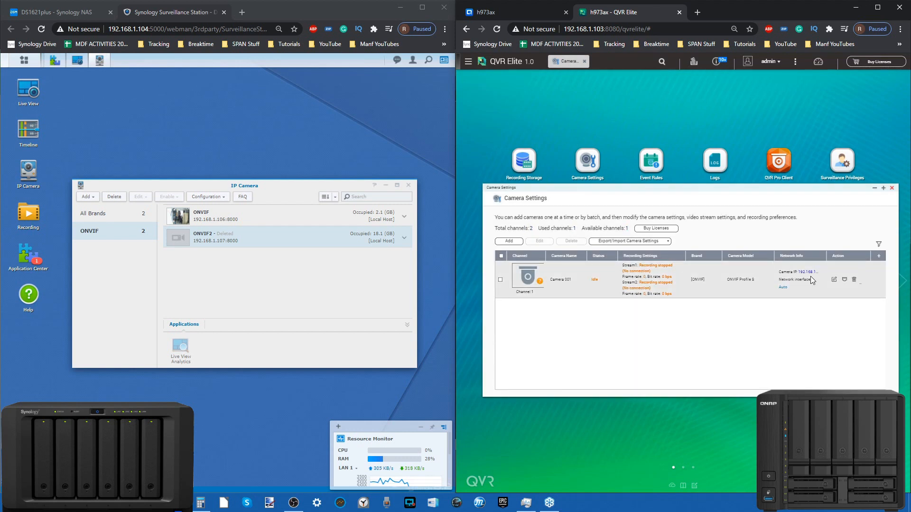
pyautogui.click(874, 189)
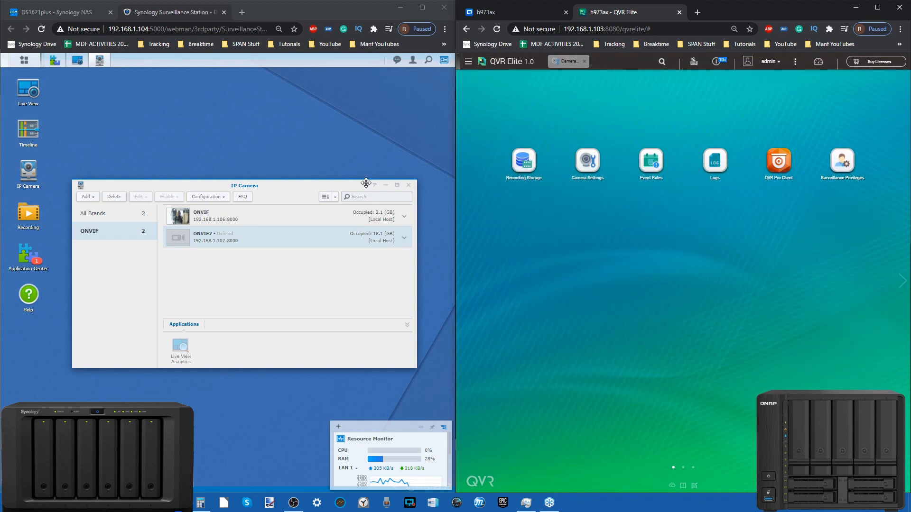
pyautogui.click(568, 61)
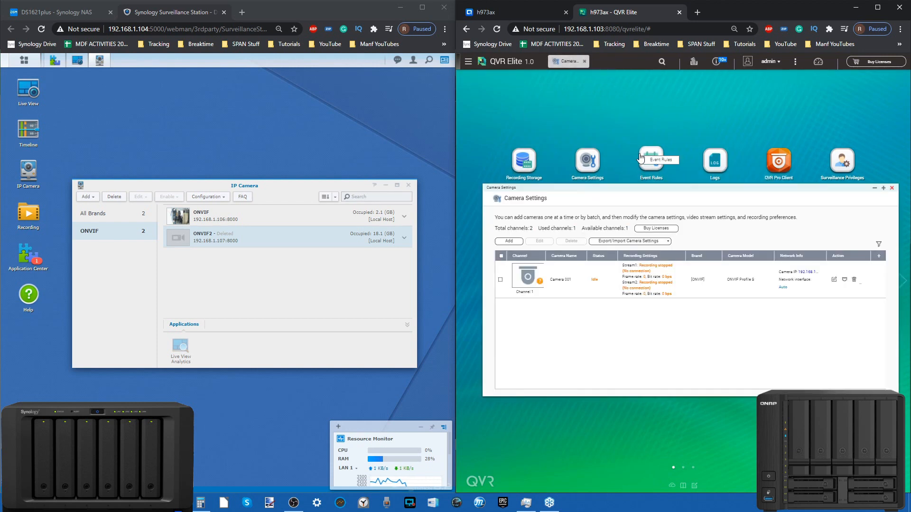
pyautogui.click(321, 236)
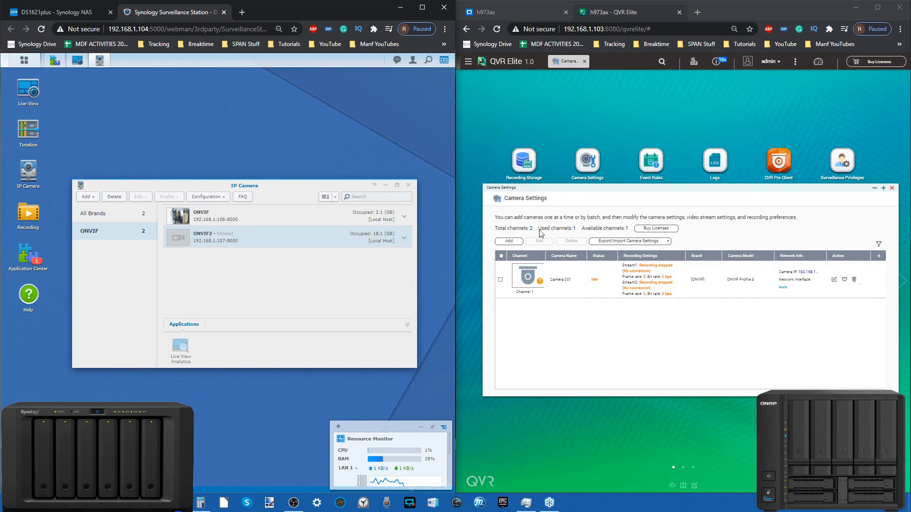
# Start adding a camera in QVR Elite and select the detected ONVIF camera at 192.168.1.107
pyautogui.click(512, 242)
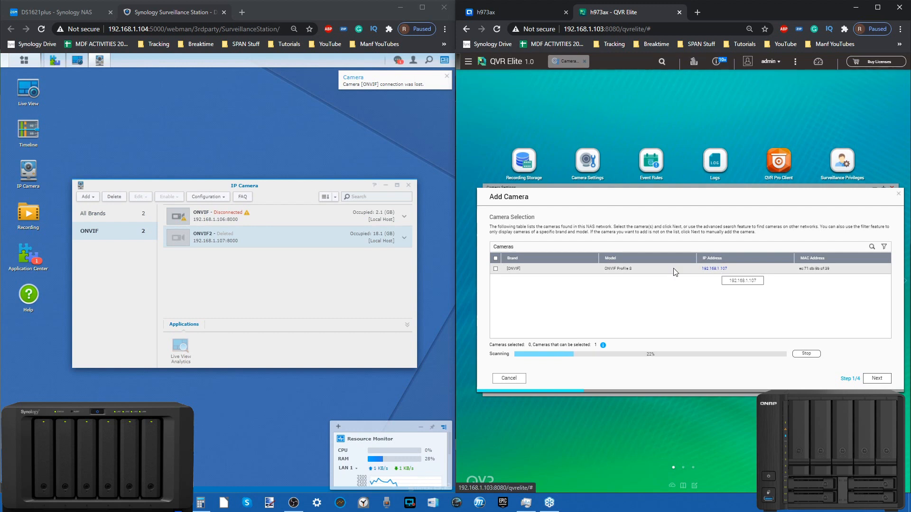
pyautogui.click(496, 269)
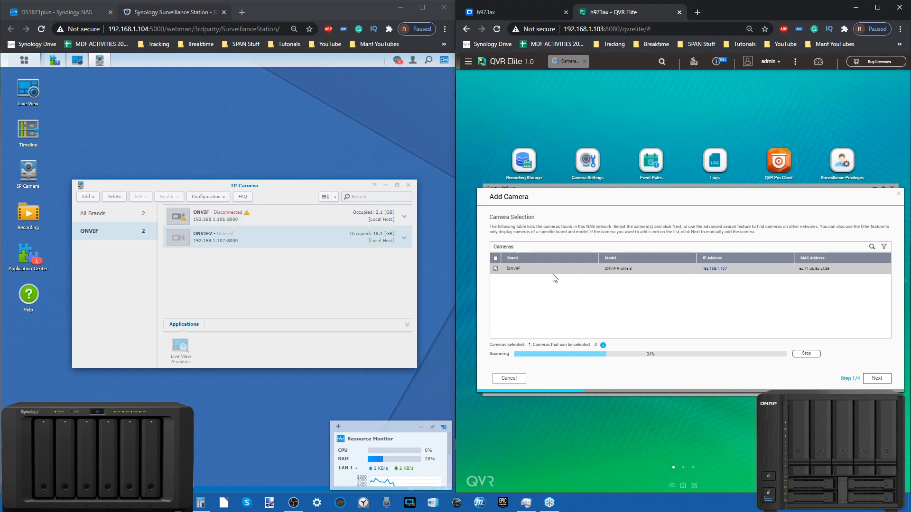
pyautogui.click(876, 379)
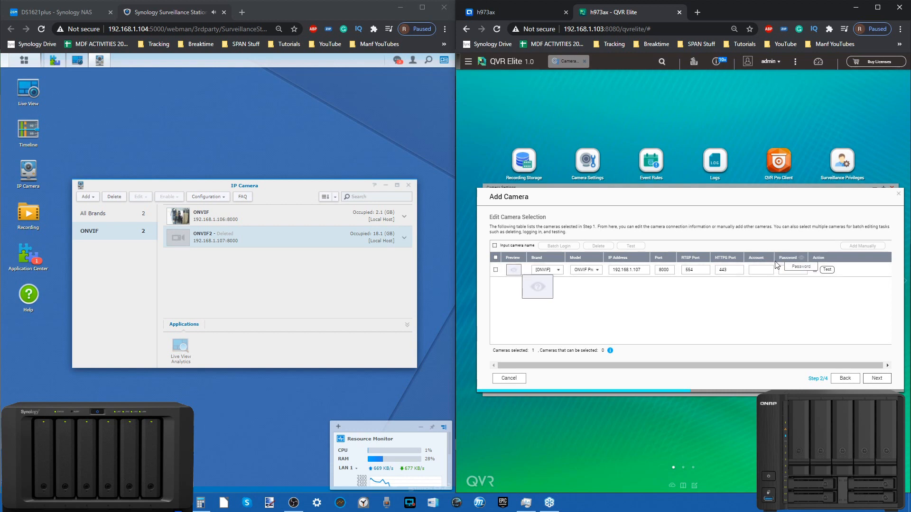
# Enter admin as the camera's account, test the connection and choose to edit its settings now
pyautogui.click(764, 269)
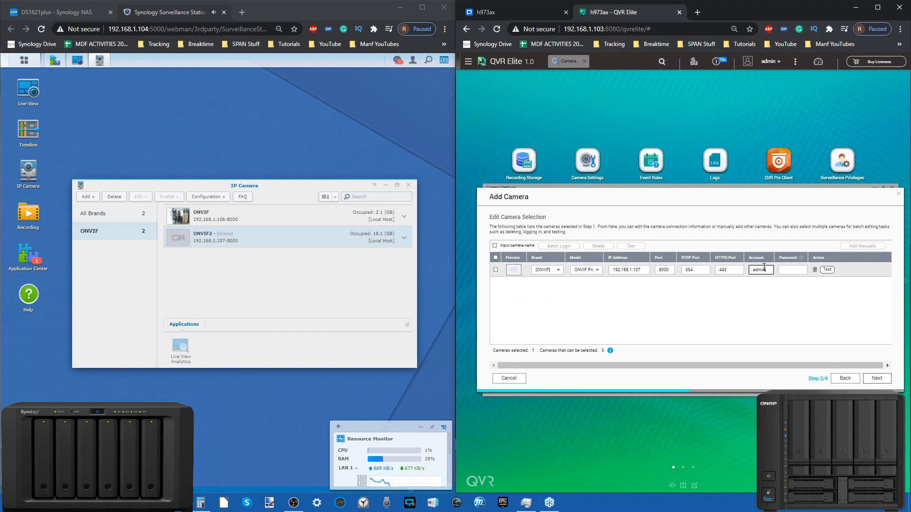
pyautogui.click(828, 270)
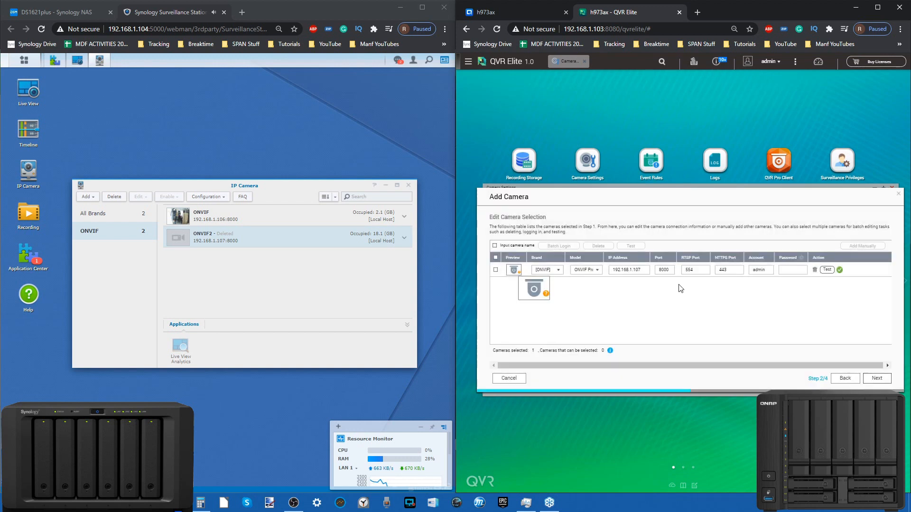
pyautogui.click(876, 378)
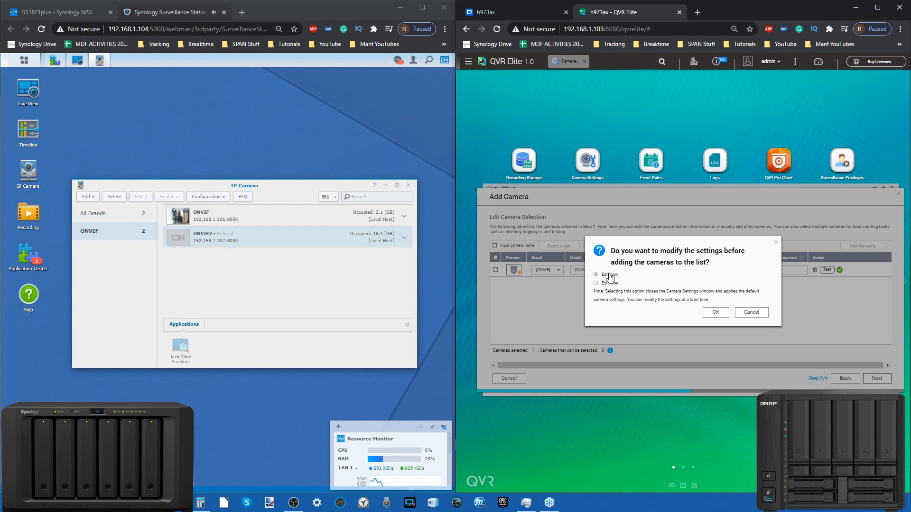
pyautogui.click(718, 311)
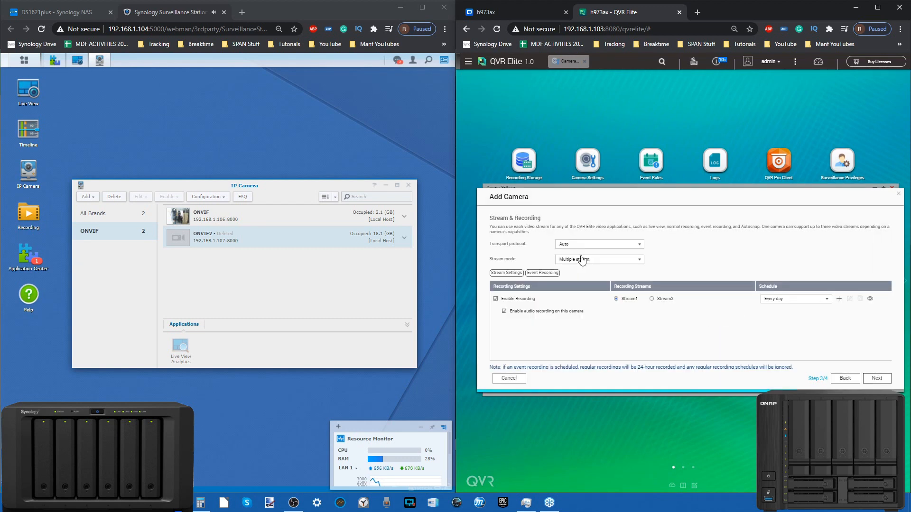
# Check the new camera's transport protocol choices and select Multiple stream as its stream mode
pyautogui.click(580, 249)
pyautogui.click(582, 246)
pyautogui.click(597, 262)
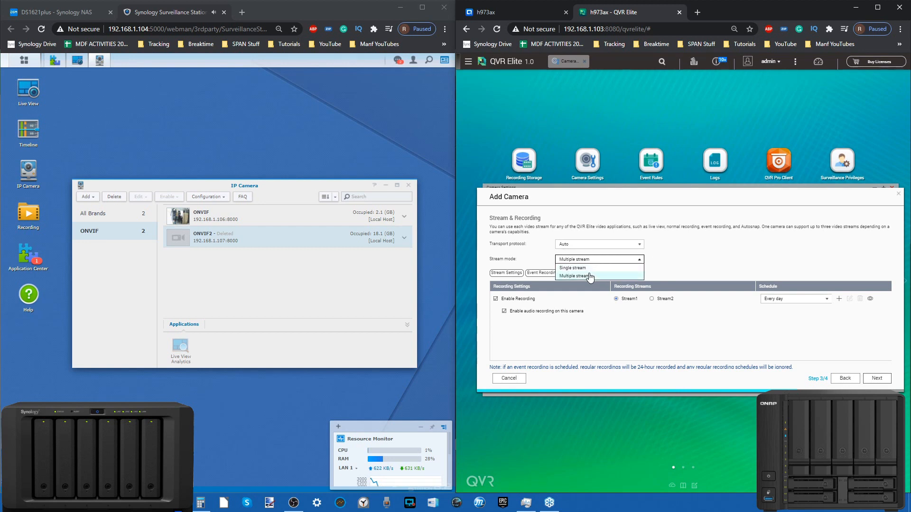
pyautogui.click(590, 276)
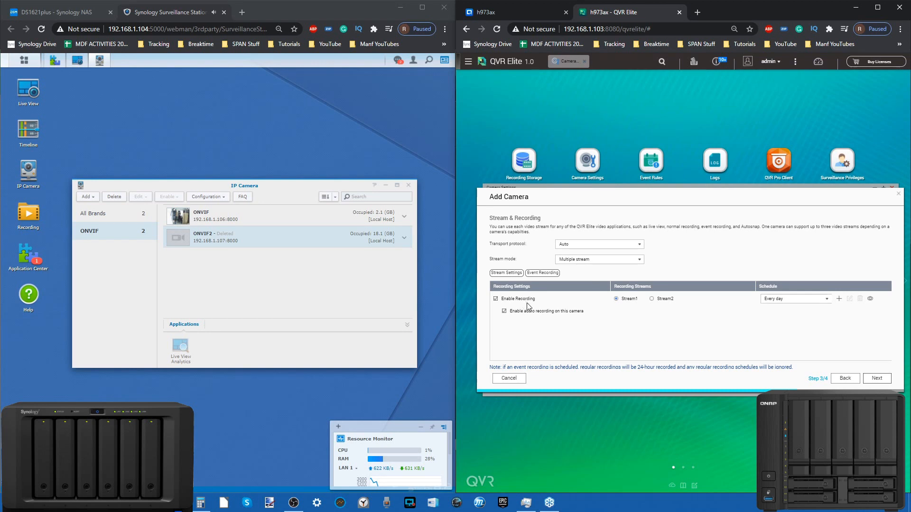
pyautogui.click(839, 298)
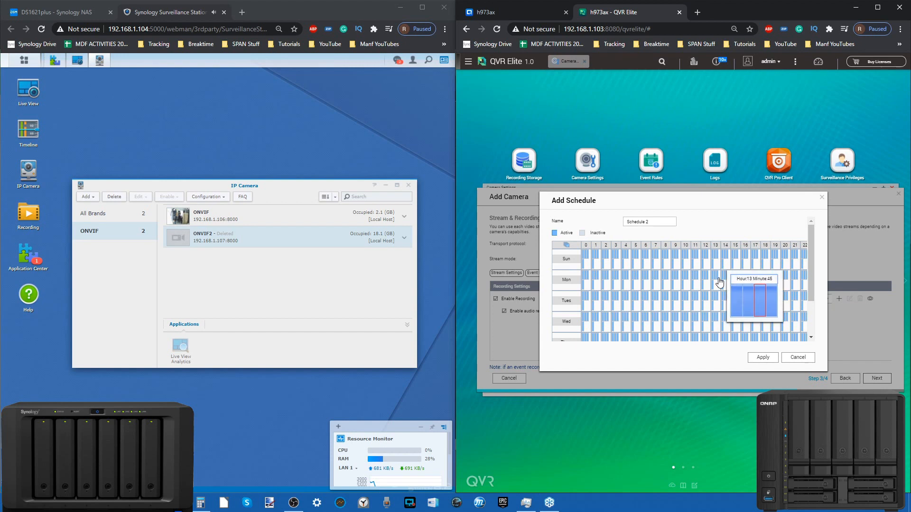
pyautogui.click(655, 224)
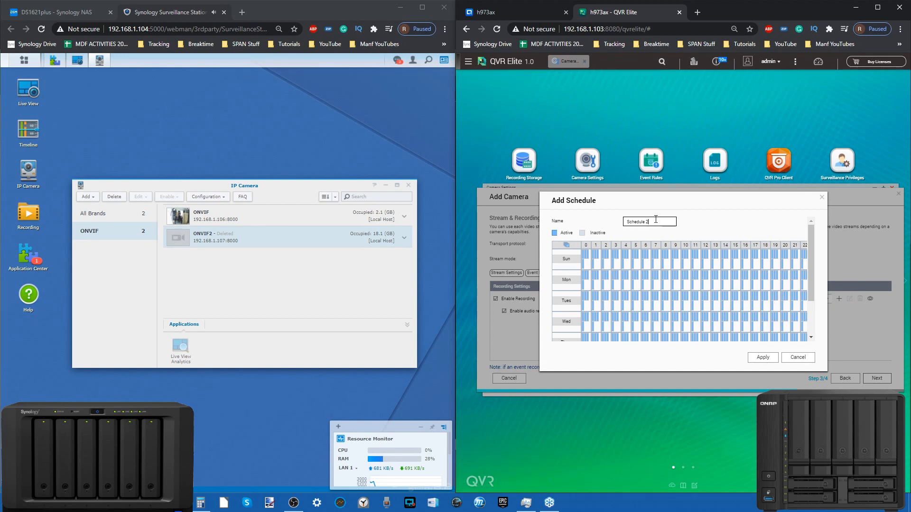
pyautogui.click(790, 358)
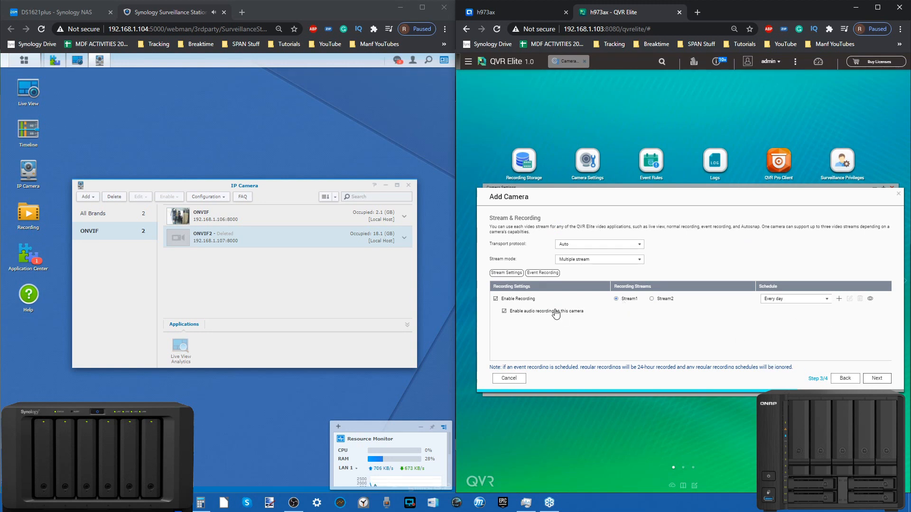
# Complete the camera's stream and recording setup, and start adding an event rule from the linked Event Management page
pyautogui.click(876, 378)
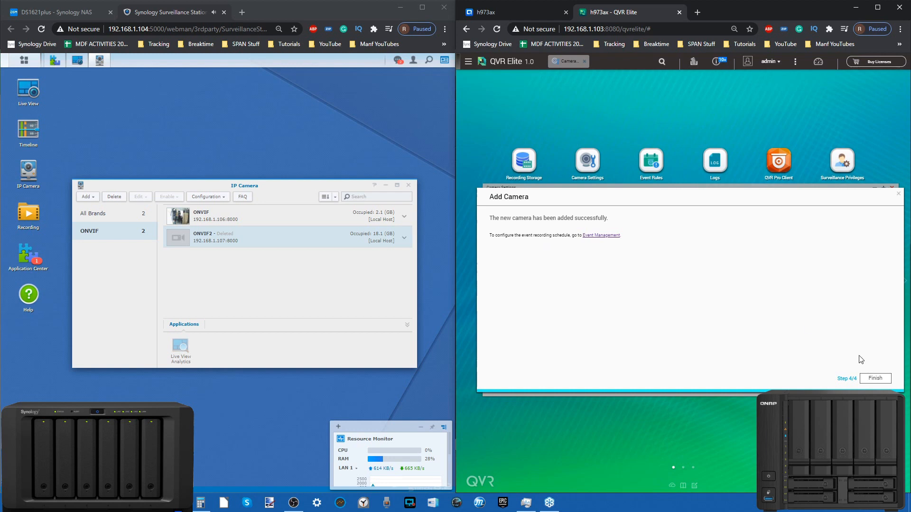
pyautogui.click(610, 236)
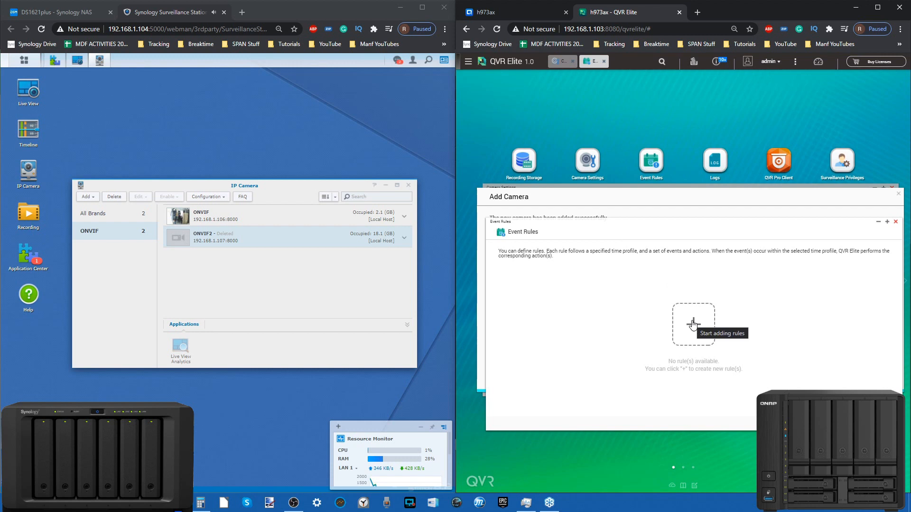
pyautogui.click(693, 324)
# Keep the rule name Rule1, create an always-active Schedule 2 for it and continue to the events and actions
pyautogui.click(594, 281)
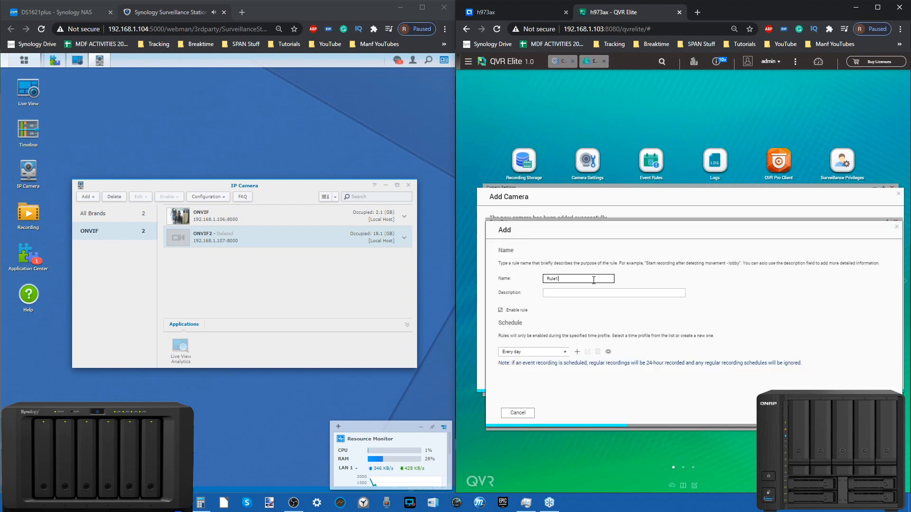
pyautogui.click(587, 296)
pyautogui.click(564, 279)
pyautogui.click(577, 351)
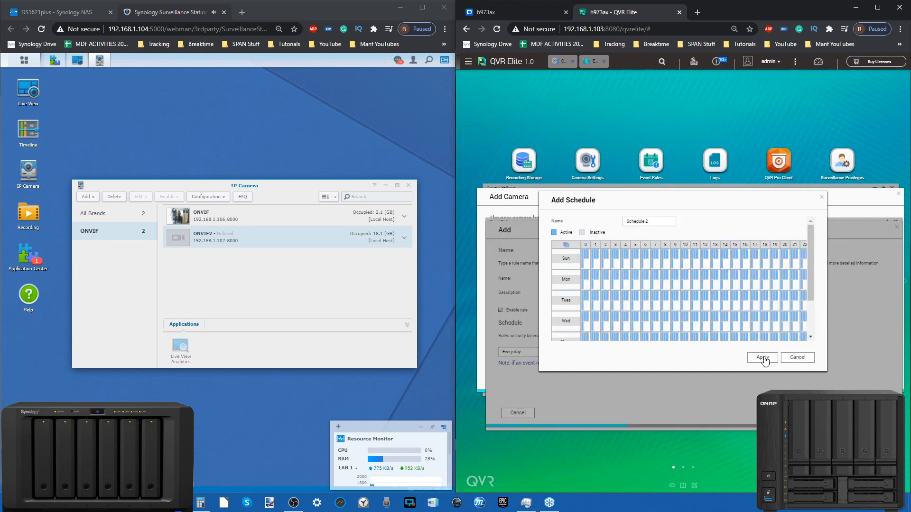
pyautogui.scroll(-2, 739, 303)
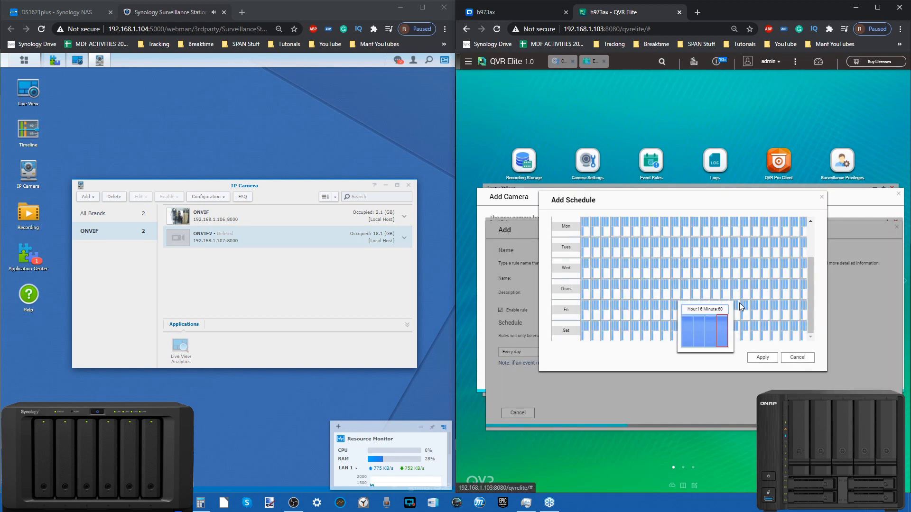
pyautogui.click(763, 357)
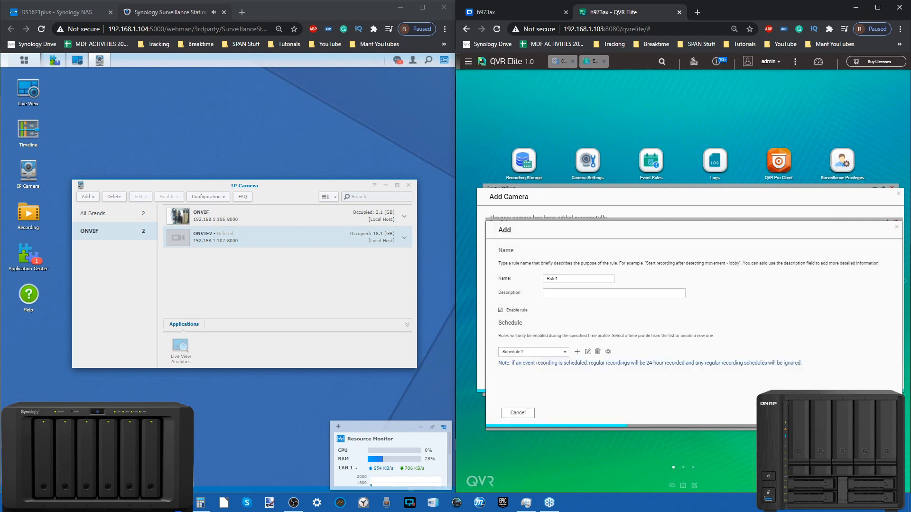
pyautogui.click(871, 413)
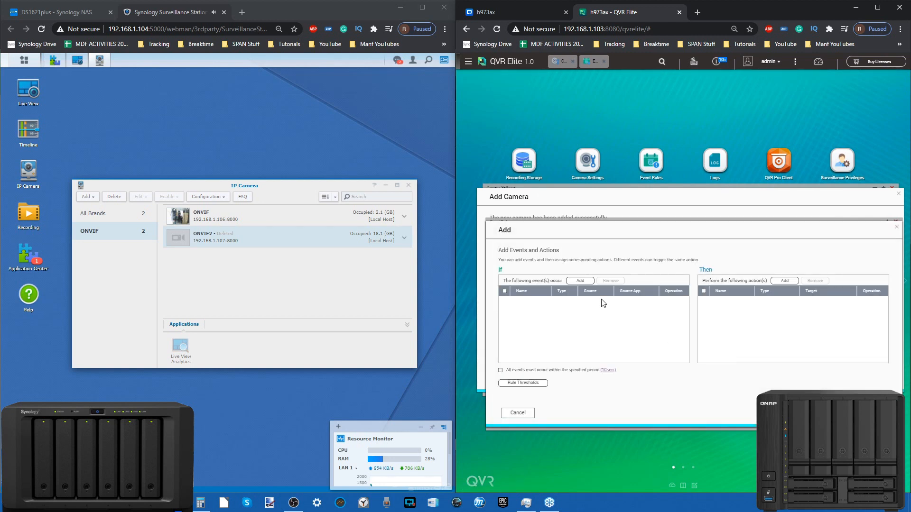
# Start adding an event to the rule and examine the available camera, recording storage, system and customized event types
pyautogui.click(575, 282)
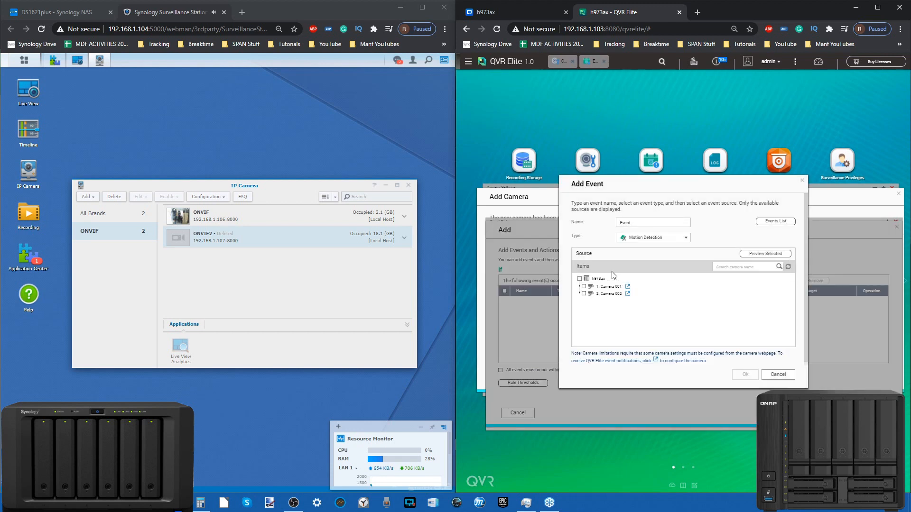
pyautogui.click(584, 294)
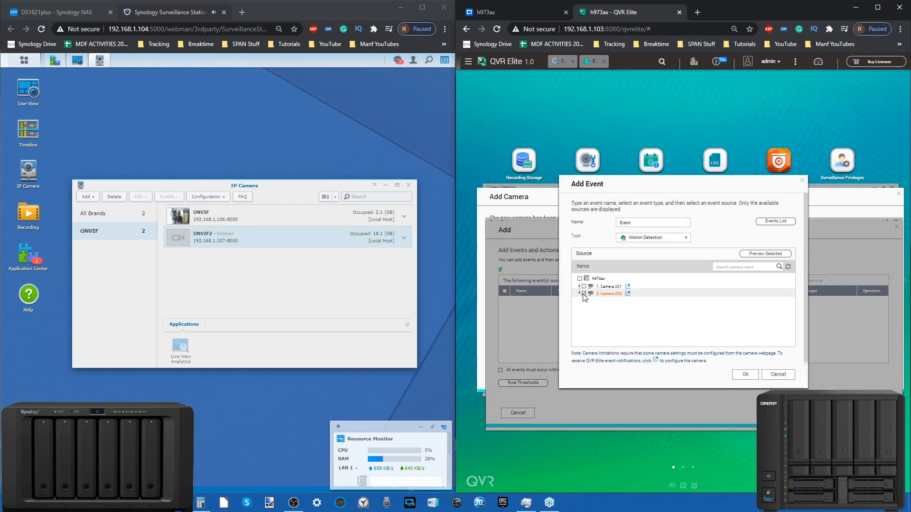
pyautogui.click(631, 237)
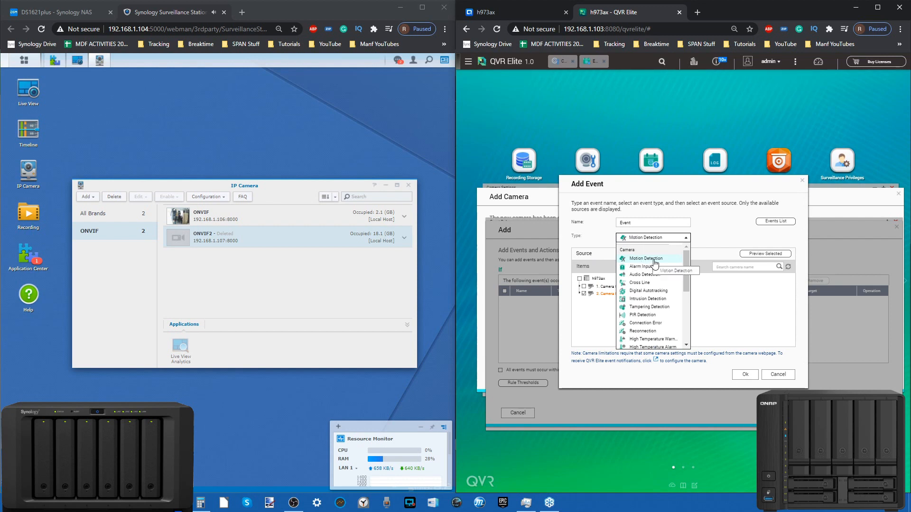
pyautogui.scroll(-1, 659, 271)
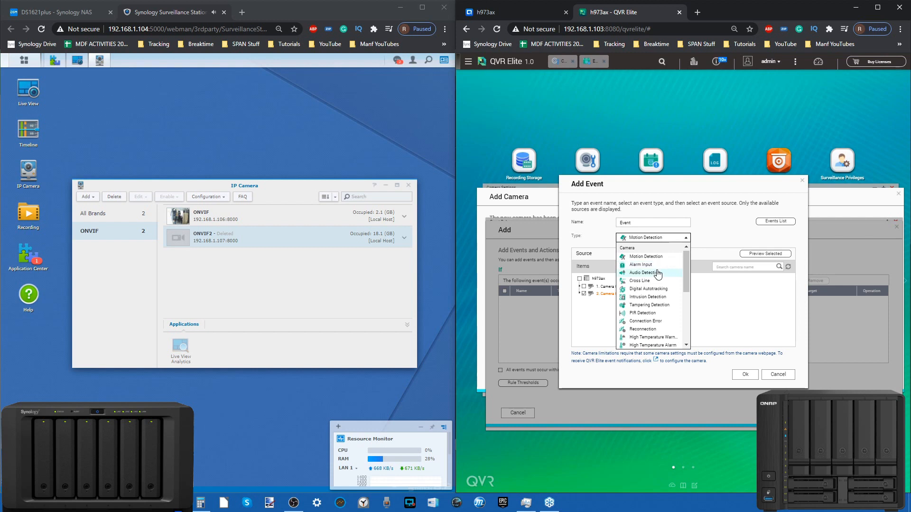
pyautogui.scroll(-1, 659, 273)
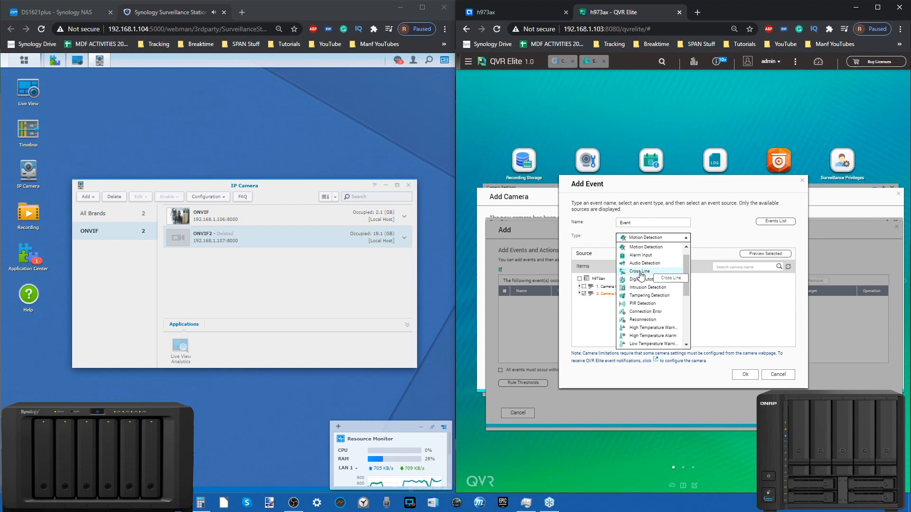
pyautogui.scroll(-3, 652, 265)
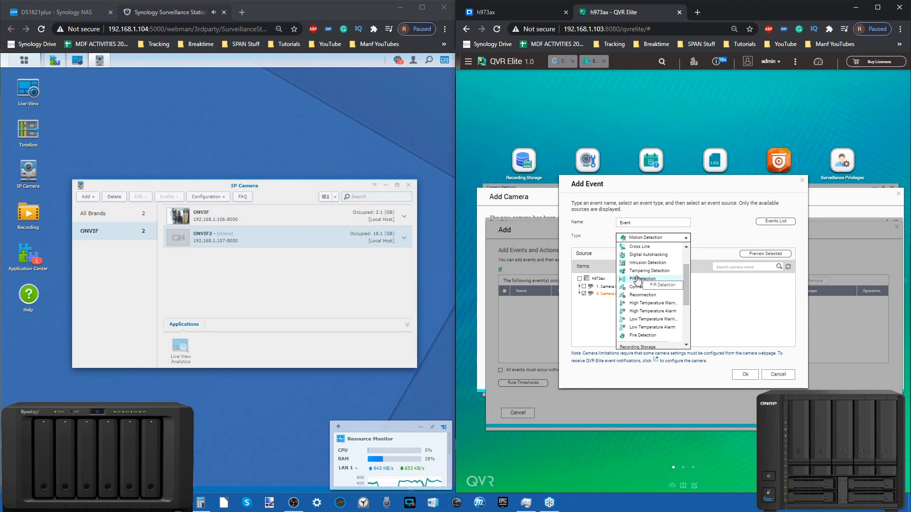
pyautogui.scroll(-1, 653, 274)
pyautogui.scroll(-3, 652, 274)
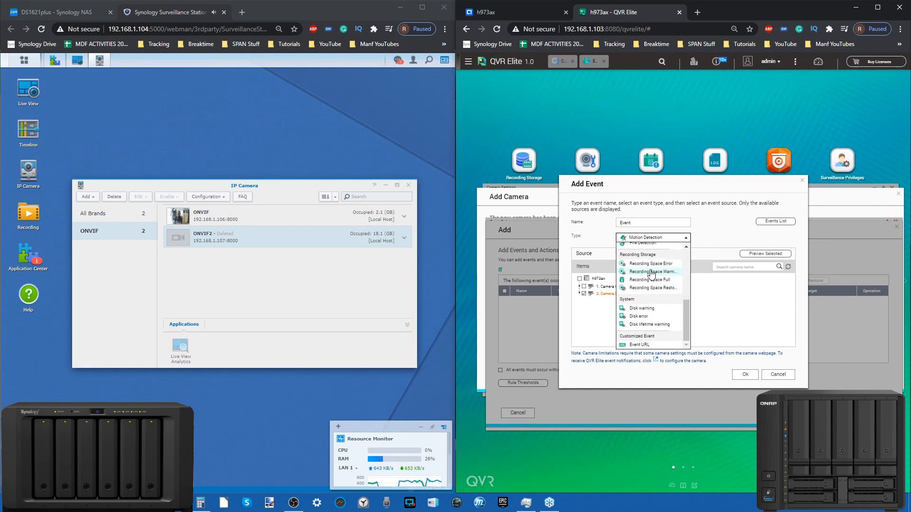
pyautogui.scroll(1, 655, 313)
pyautogui.scroll(-1, 655, 313)
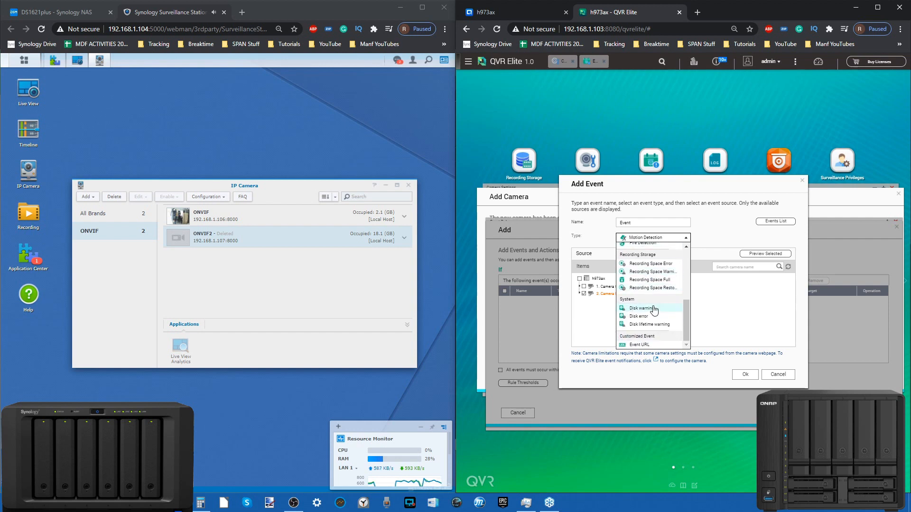
pyautogui.scroll(2, 665, 309)
pyautogui.scroll(1, 649, 278)
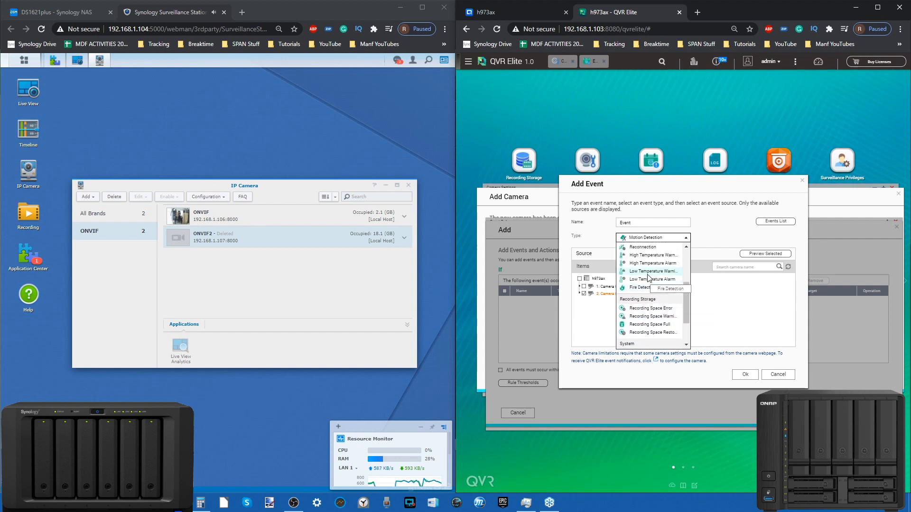
pyautogui.scroll(3, 658, 277)
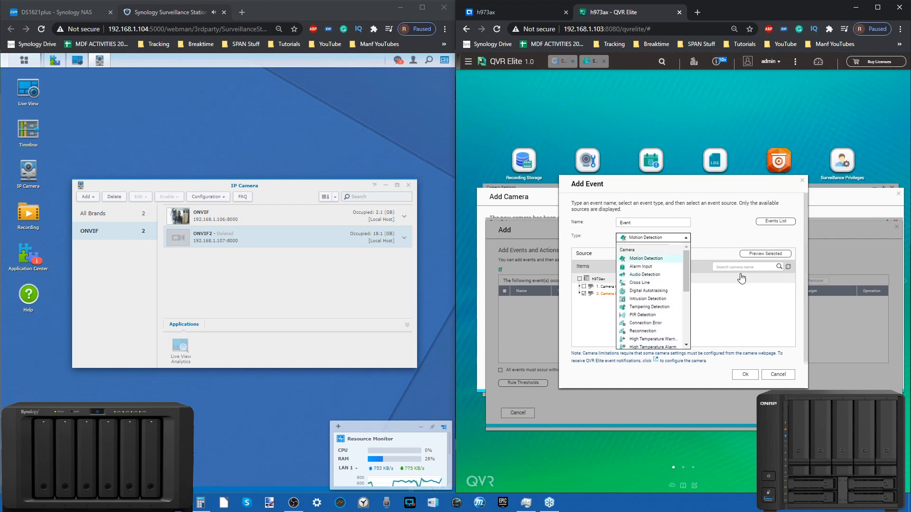
# Add a Motion Detection event to the rule with Camera 002 as its source
pyautogui.click(663, 258)
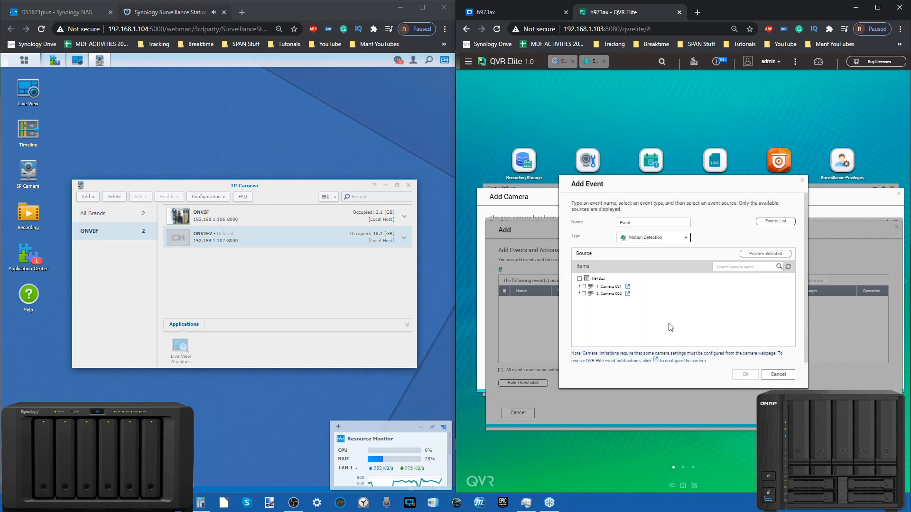
pyautogui.click(585, 294)
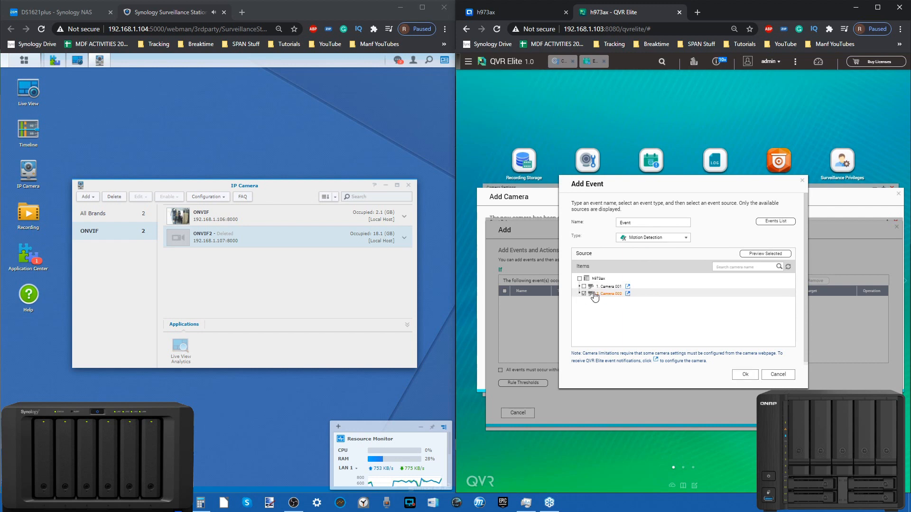
pyautogui.click(745, 375)
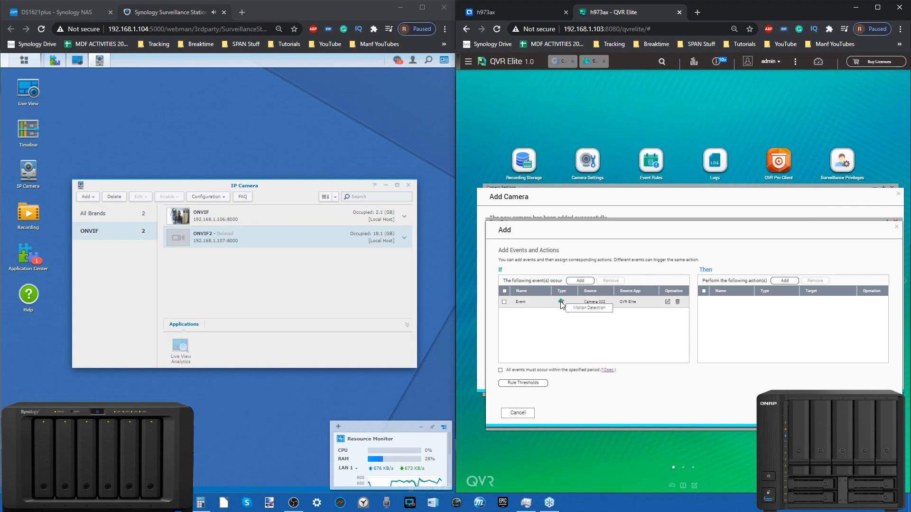
# Add an Event Recording action to the rule with Camera 002 as its target
pyautogui.click(784, 280)
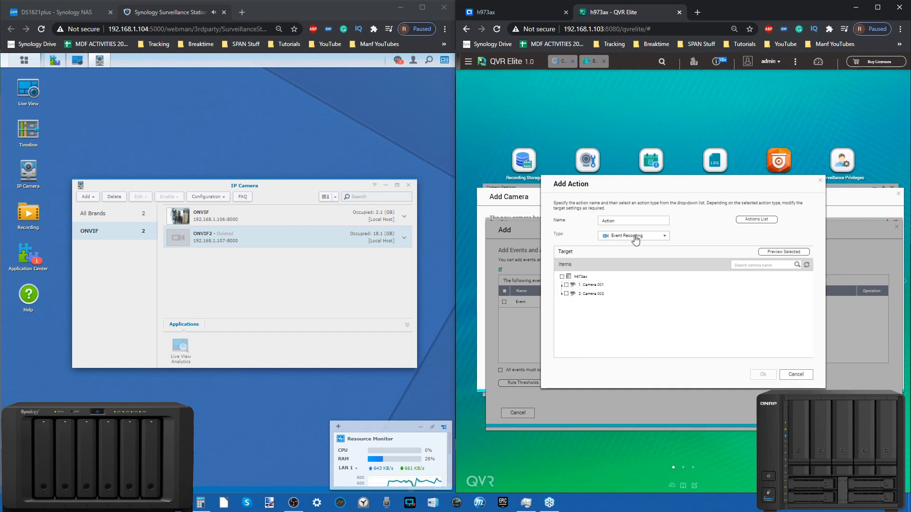
pyautogui.click(637, 237)
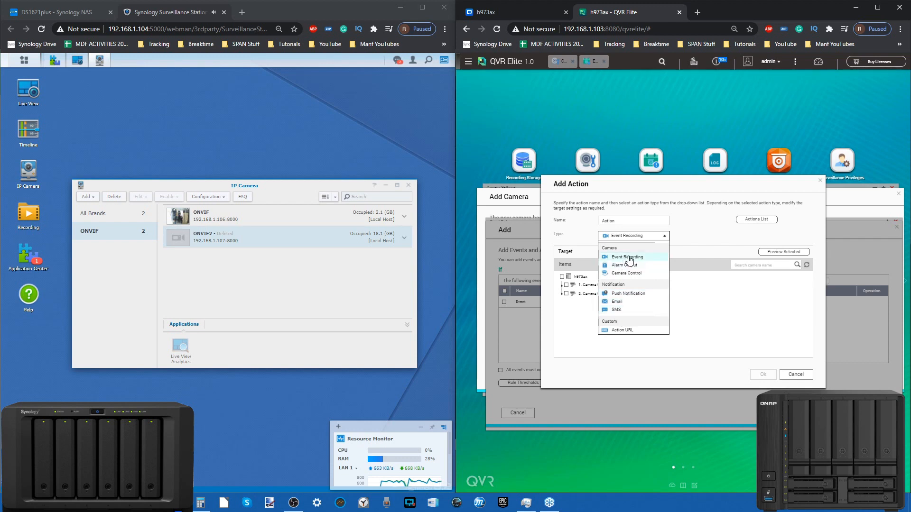
pyautogui.click(628, 257)
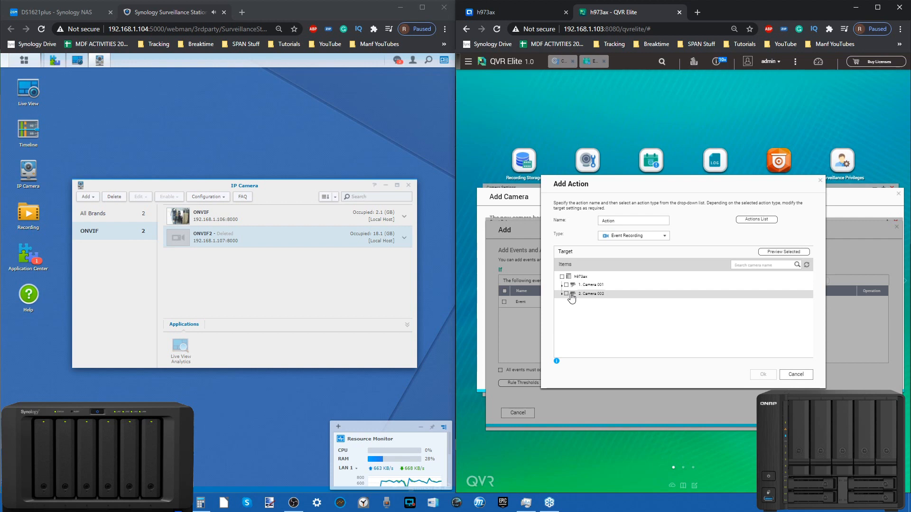
pyautogui.click(566, 293)
pyautogui.click(774, 376)
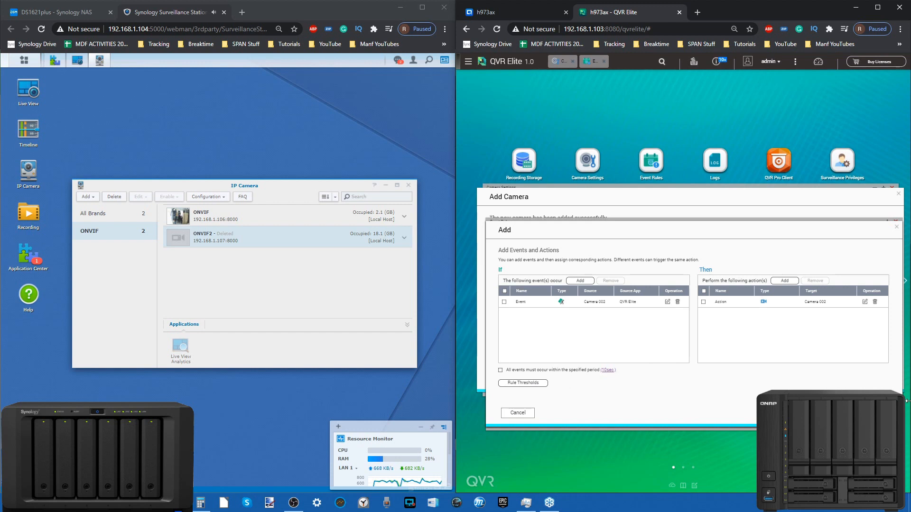
# Save the event rule, close Event Rules and finish the Add Camera setup
pyautogui.click(871, 413)
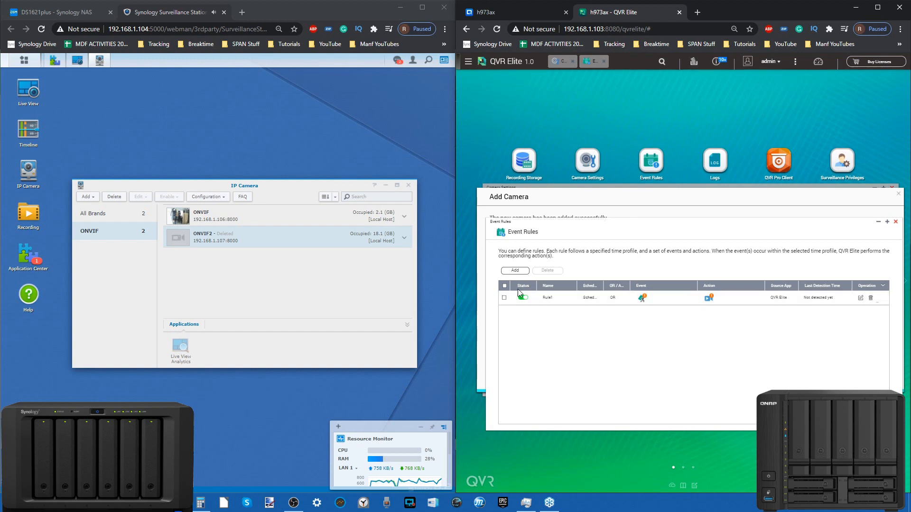
pyautogui.click(896, 221)
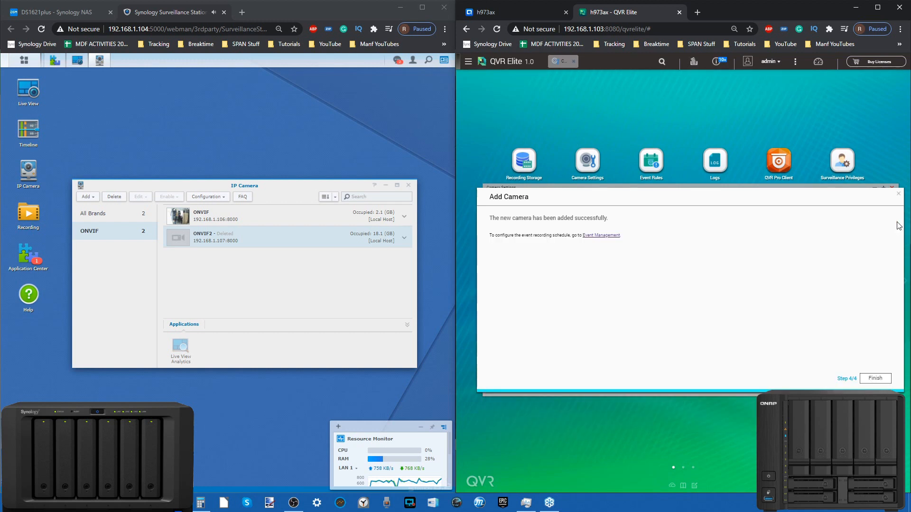
pyautogui.click(869, 379)
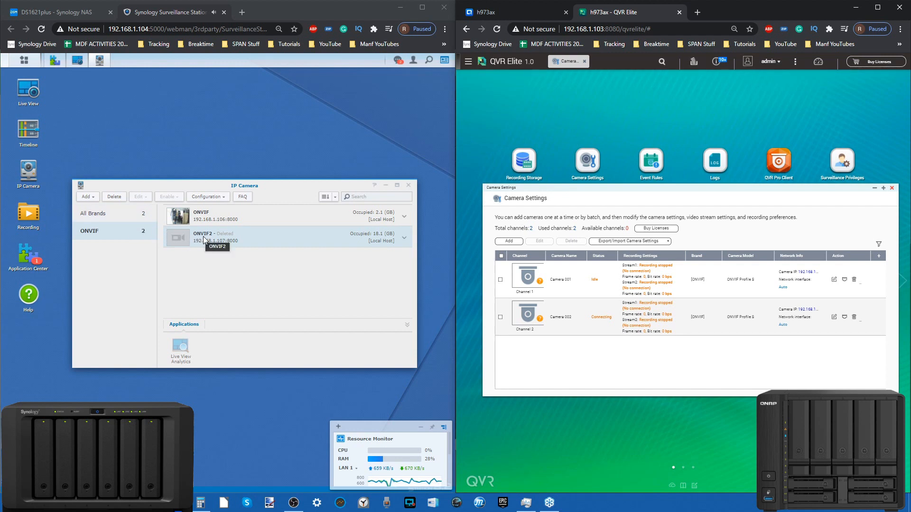
# Switch to Synology Surveillance Station, list cameras of all brands and reopen IP Camera to refresh the list
pyautogui.click(127, 219)
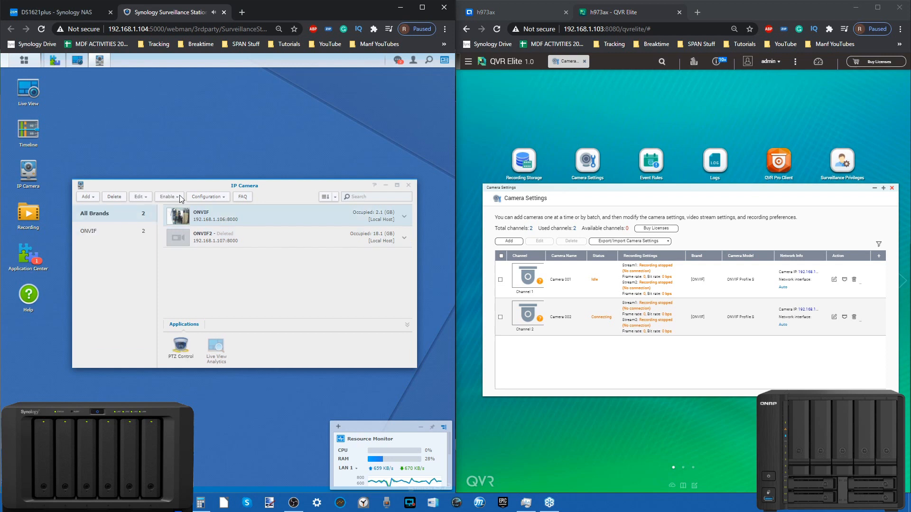
pyautogui.click(408, 186)
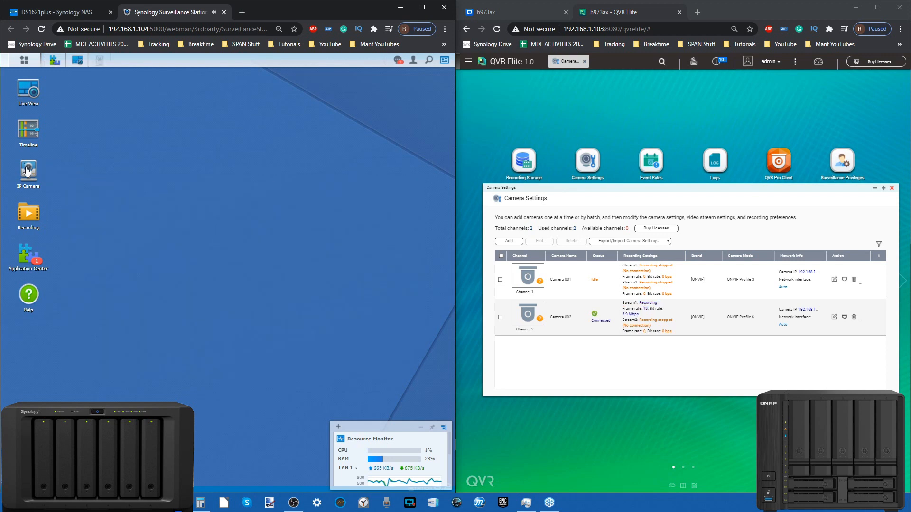
pyautogui.click(28, 172)
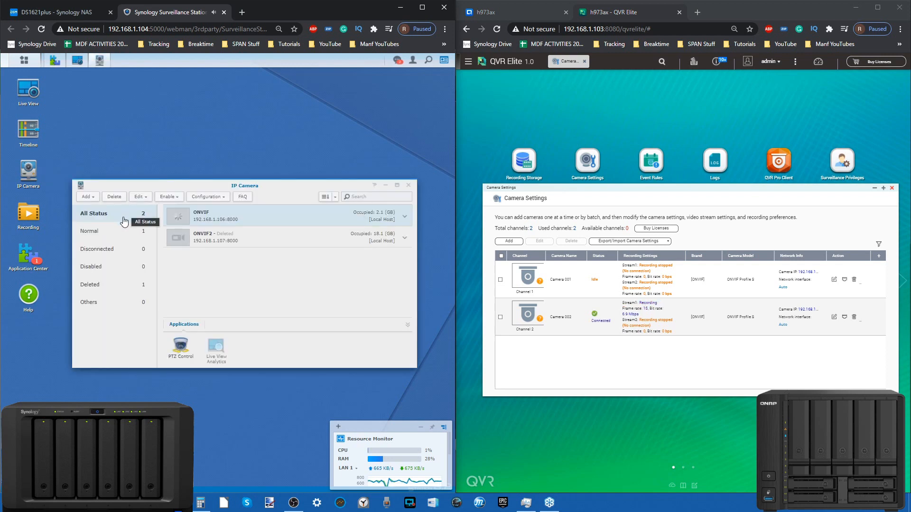
pyautogui.click(219, 241)
pyautogui.click(124, 197)
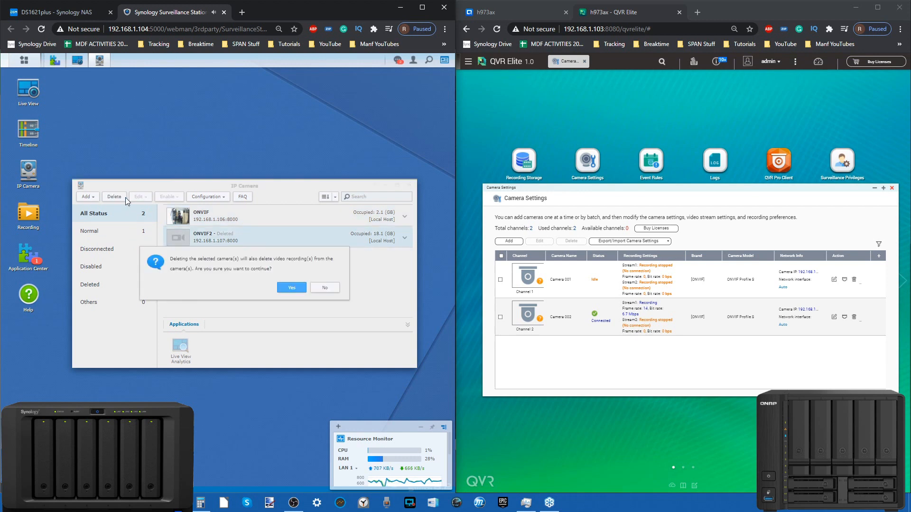
pyautogui.click(325, 288)
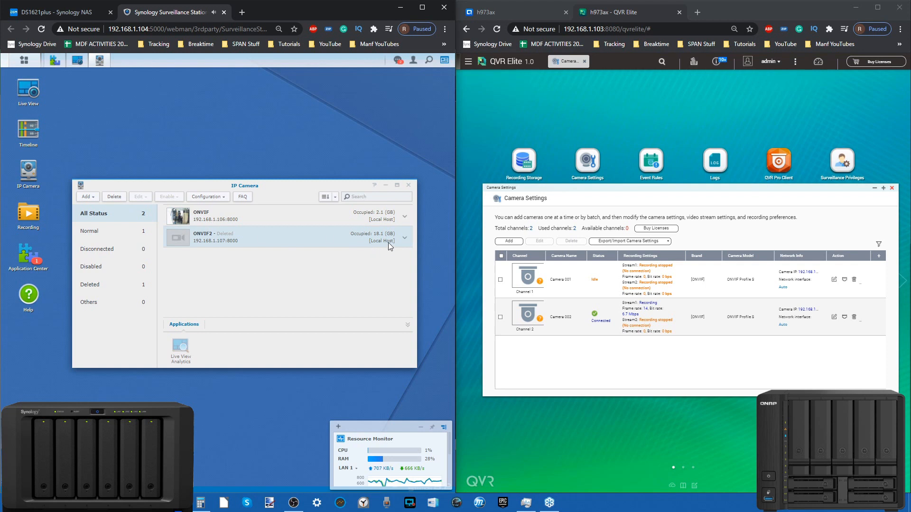
pyautogui.click(404, 238)
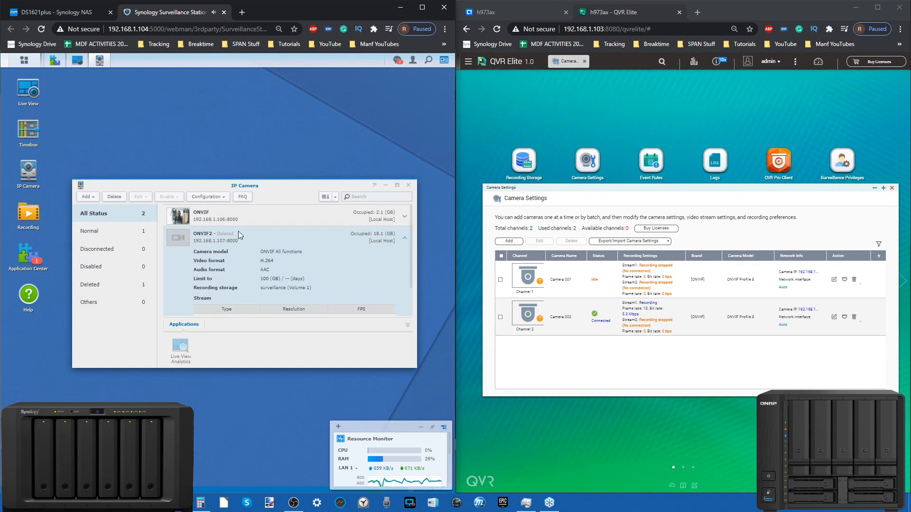
# Start adding a camera in Surveillance Station with Complete Setup and search the network for available cameras
pyautogui.click(92, 200)
pyautogui.click(98, 212)
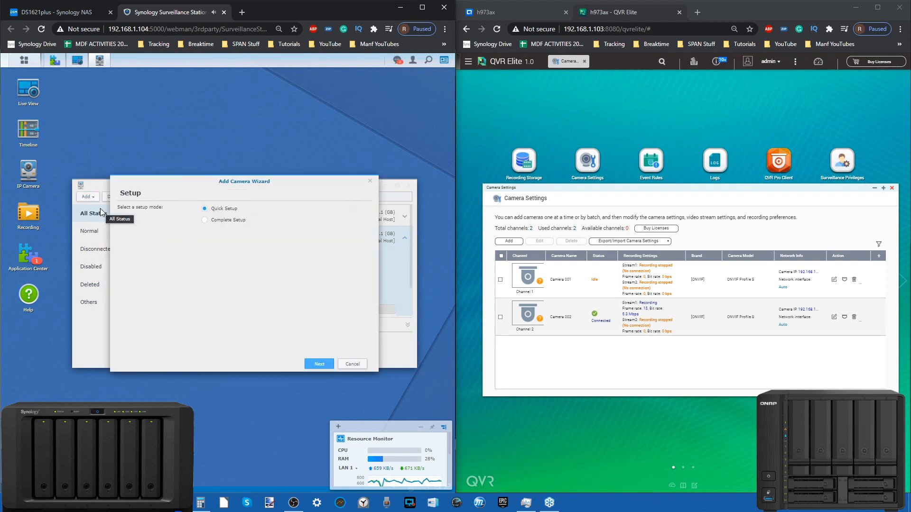
pyautogui.click(224, 218)
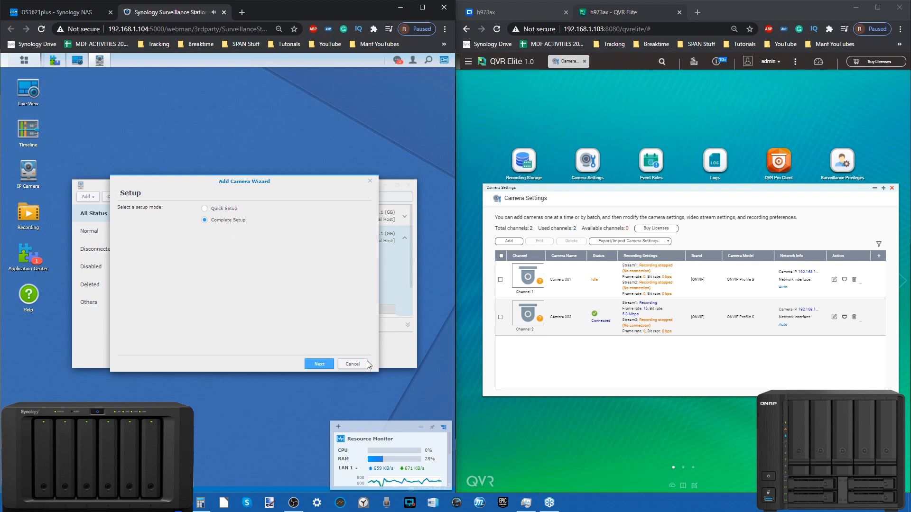
pyautogui.click(319, 364)
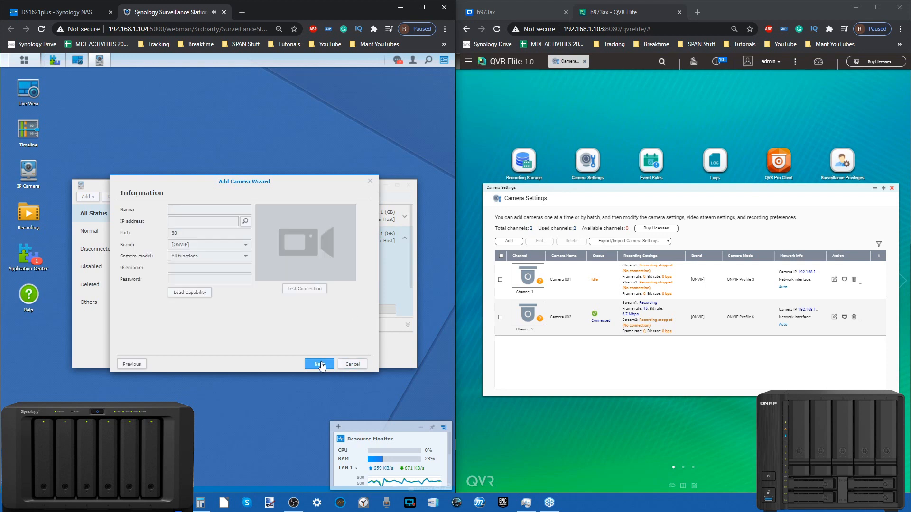
pyautogui.click(247, 221)
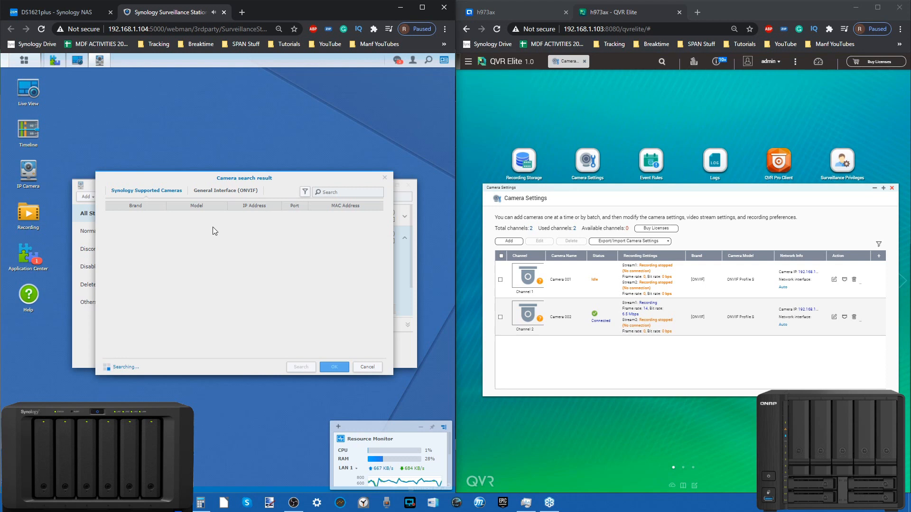
# Choose the ONVIF camera at 192.168.1.107 from the General Interface search results and name it ONVIF3
pyautogui.click(230, 191)
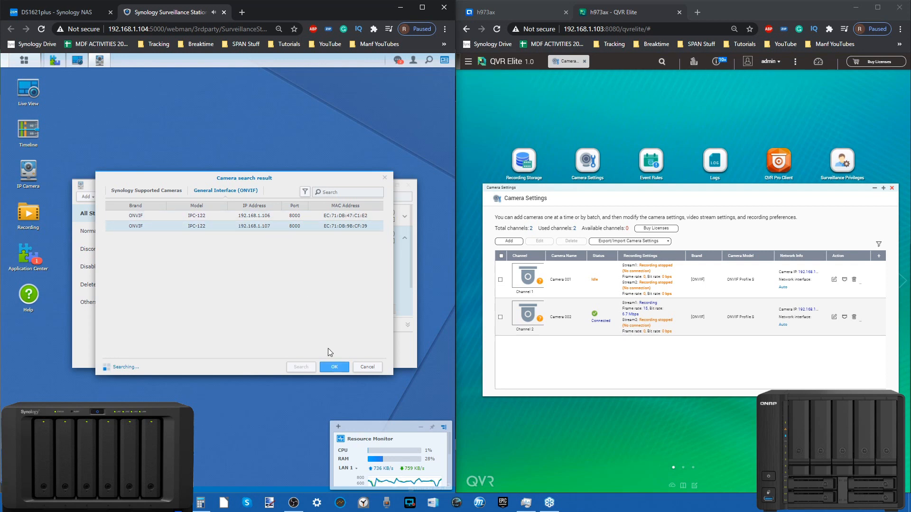
pyautogui.click(331, 368)
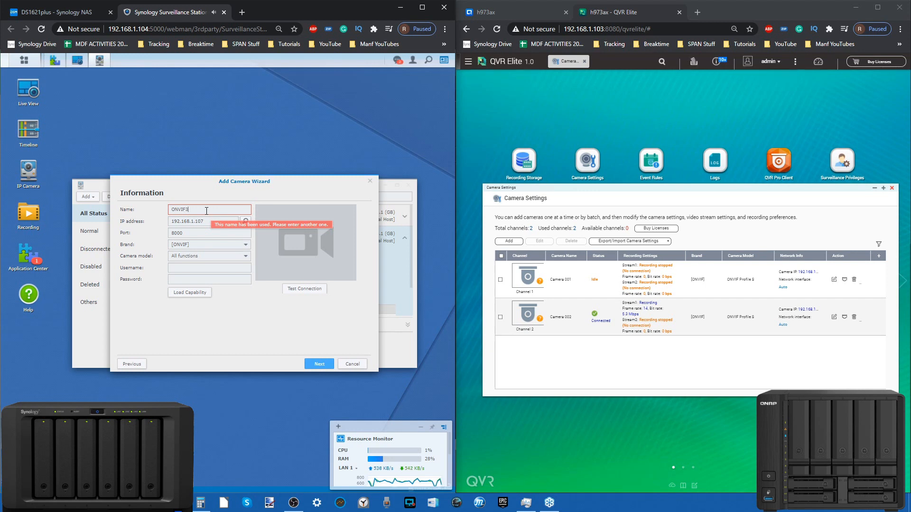
pyautogui.click(217, 234)
# Enter admin as the camera's username, test the connection and continue to the video settings
pyautogui.click(196, 268)
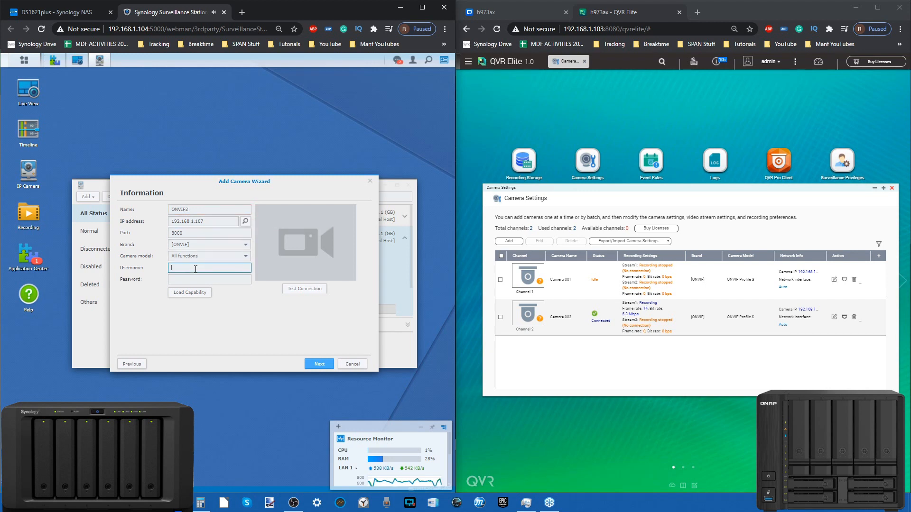
pyautogui.click(305, 289)
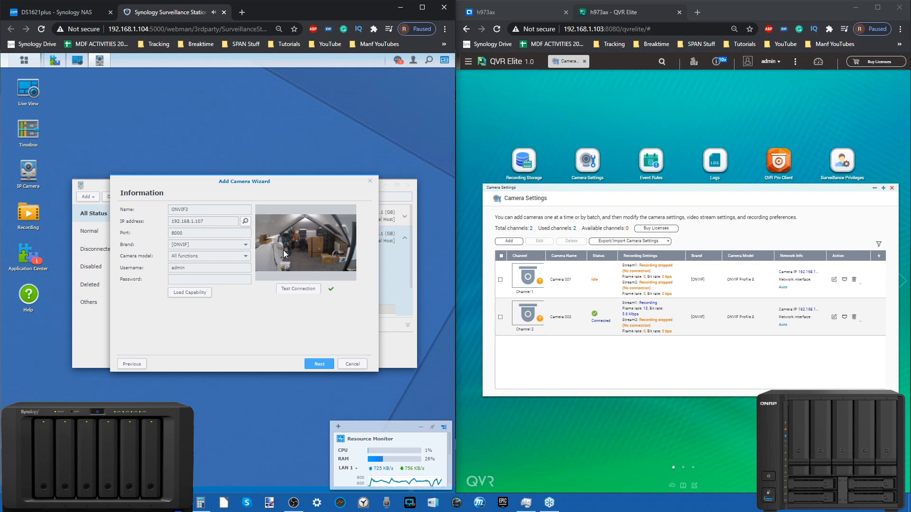
pyautogui.click(309, 363)
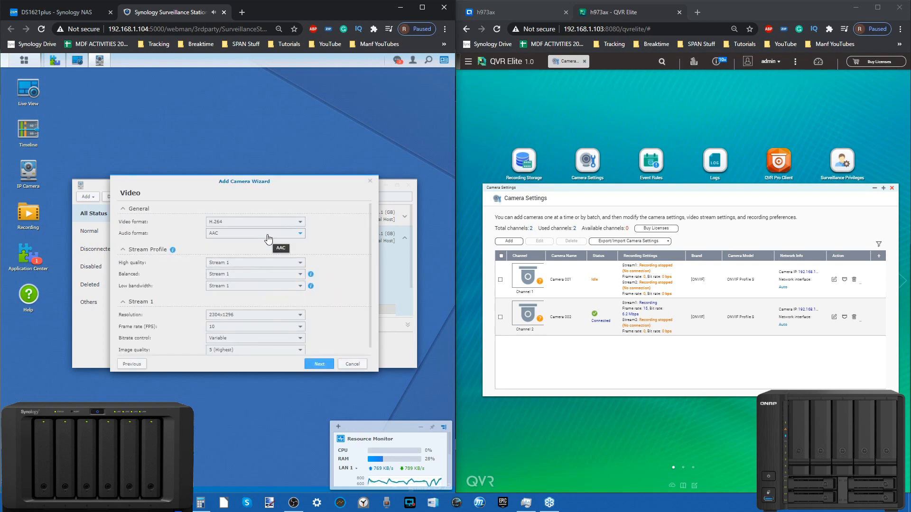
# Examine the camera's frame rate, bitrate, image quality, stream profile and video format options
pyautogui.scroll(-1, 269, 238)
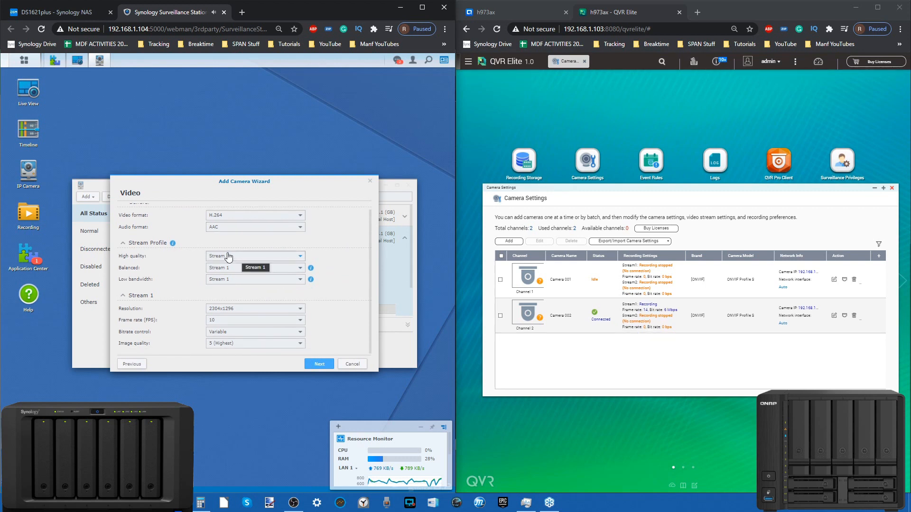
pyautogui.click(236, 330)
pyautogui.click(231, 343)
pyautogui.click(230, 343)
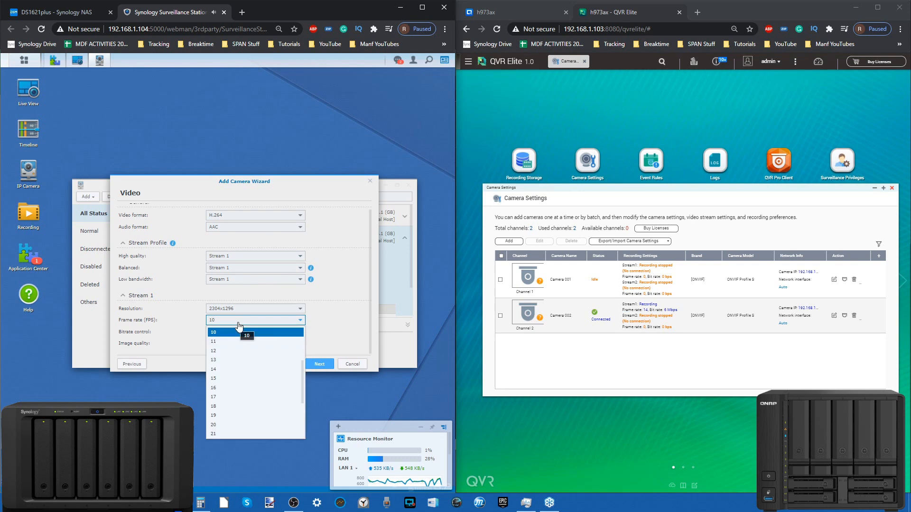
pyautogui.click(164, 324)
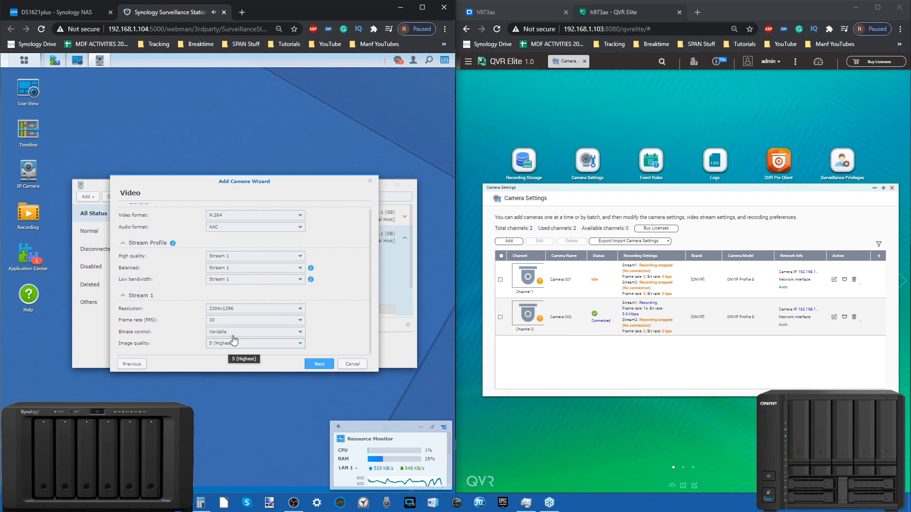
pyautogui.click(242, 269)
pyautogui.click(241, 279)
pyautogui.scroll(1, 350, 259)
pyautogui.click(290, 223)
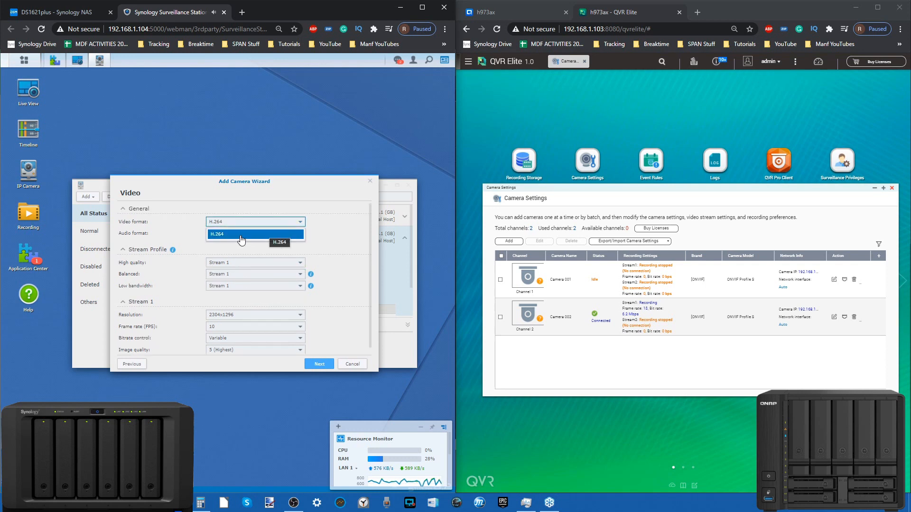
pyautogui.click(341, 232)
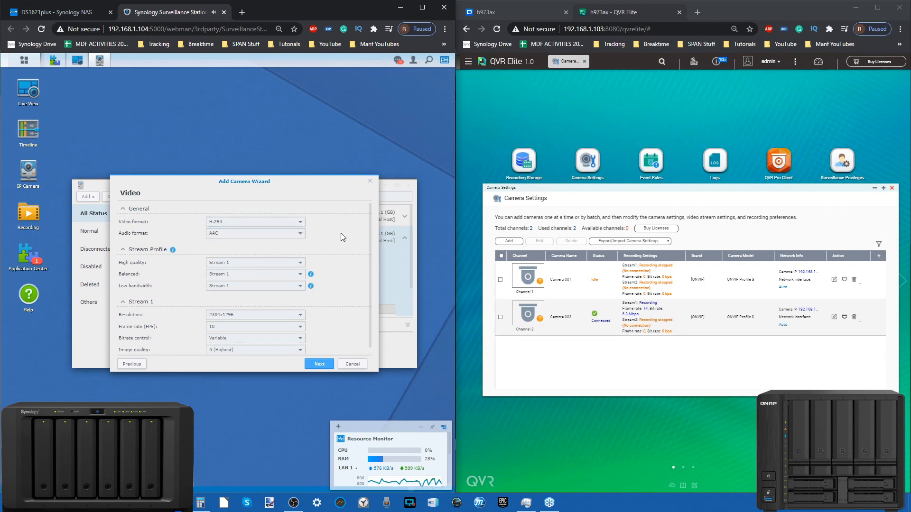
# Accept the video settings and review the pre-recording time and archive folder size limit
pyautogui.click(324, 364)
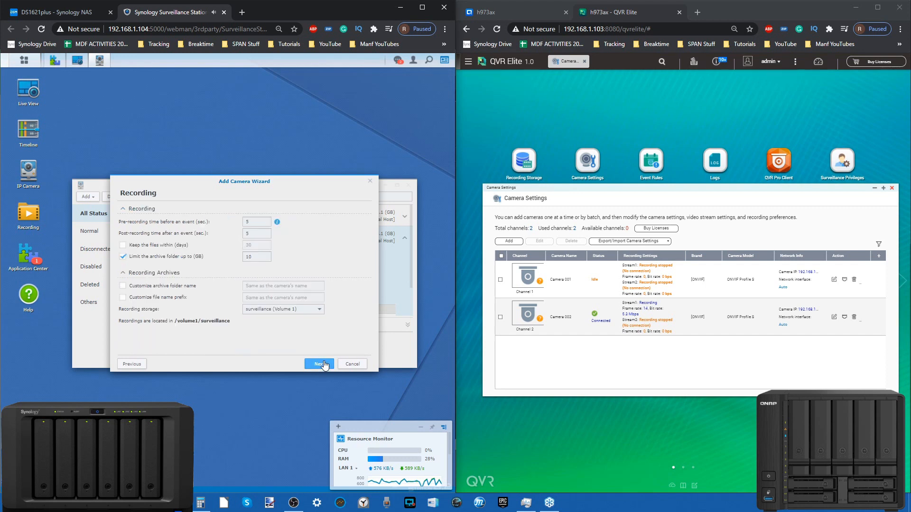
pyautogui.click(257, 225)
pyautogui.click(258, 257)
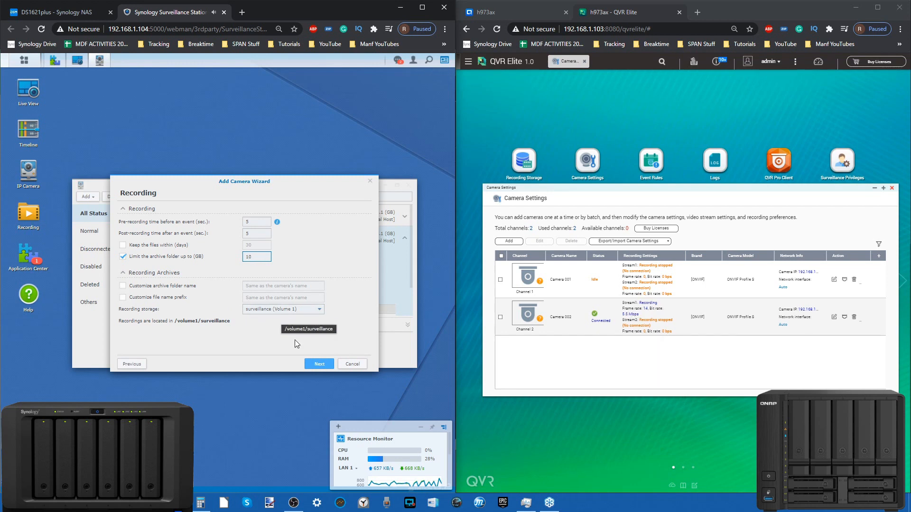
# Switch to QVR Elite and examine the recording space and the recording location and days in Recording Storage
pyautogui.click(525, 164)
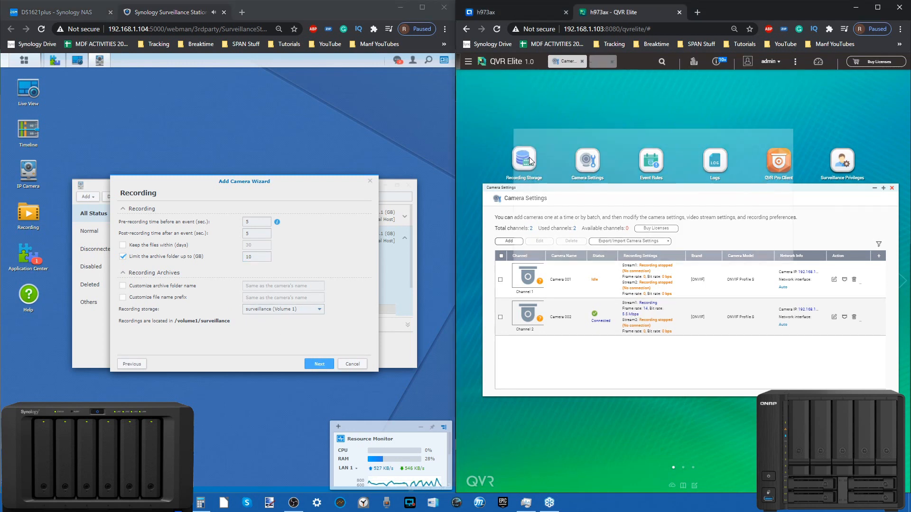
pyautogui.click(869, 200)
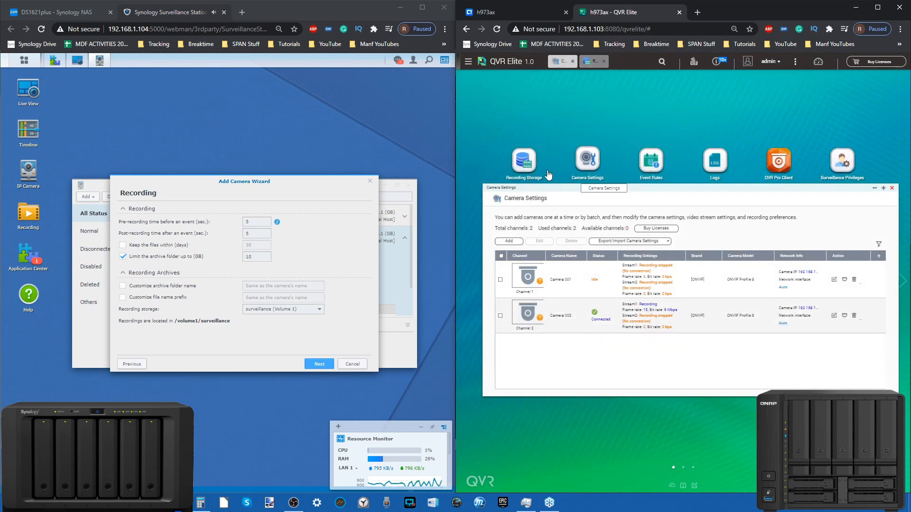
pyautogui.click(593, 61)
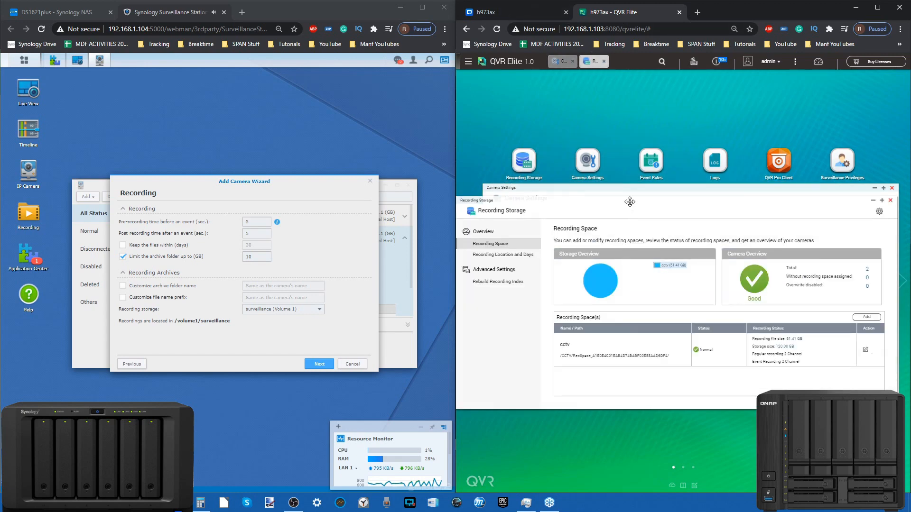
pyautogui.moveTo(629, 202); pyautogui.dragTo(682, 194)
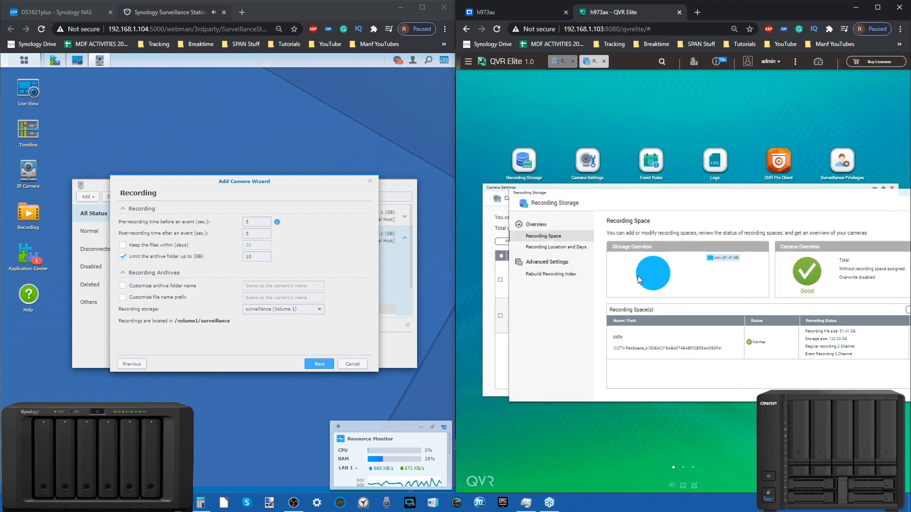
pyautogui.click(575, 248)
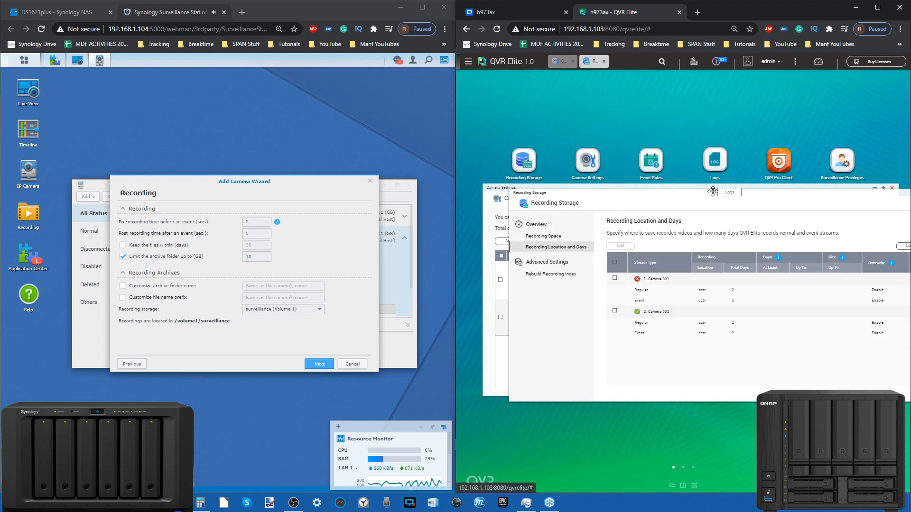
pyautogui.moveTo(712, 196); pyautogui.dragTo(679, 205)
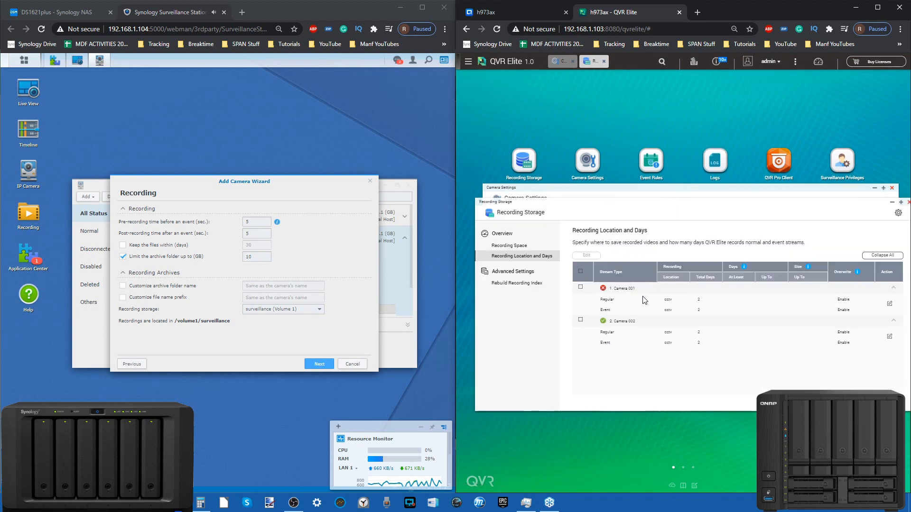
# Return to Surveillance Station, accept the recording settings and clear the schedule for Monday to Friday, 9:00 to 18:00
pyautogui.click(315, 361)
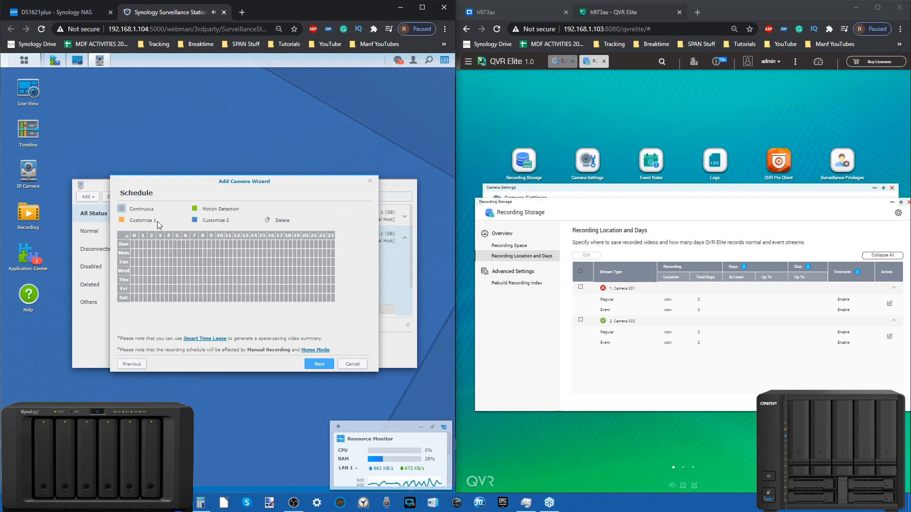
pyautogui.click(281, 220)
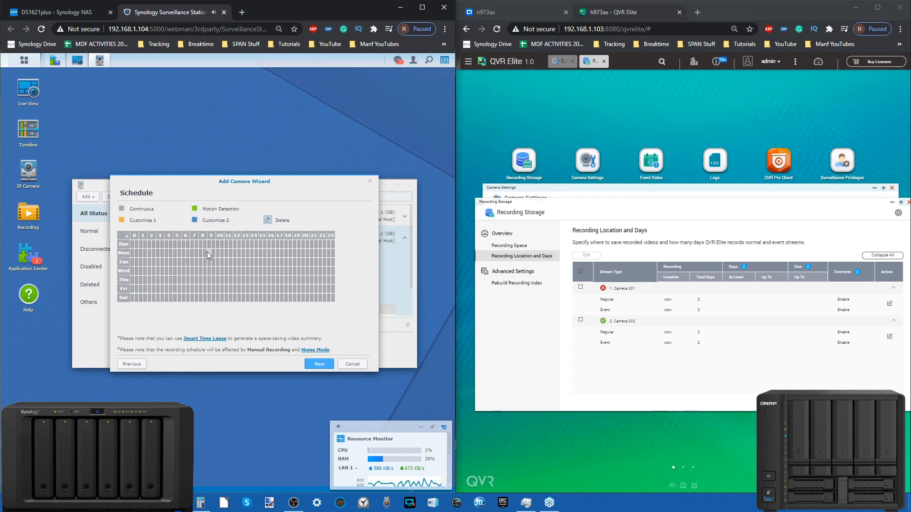
pyautogui.moveTo(209, 251); pyautogui.dragTo(282, 290)
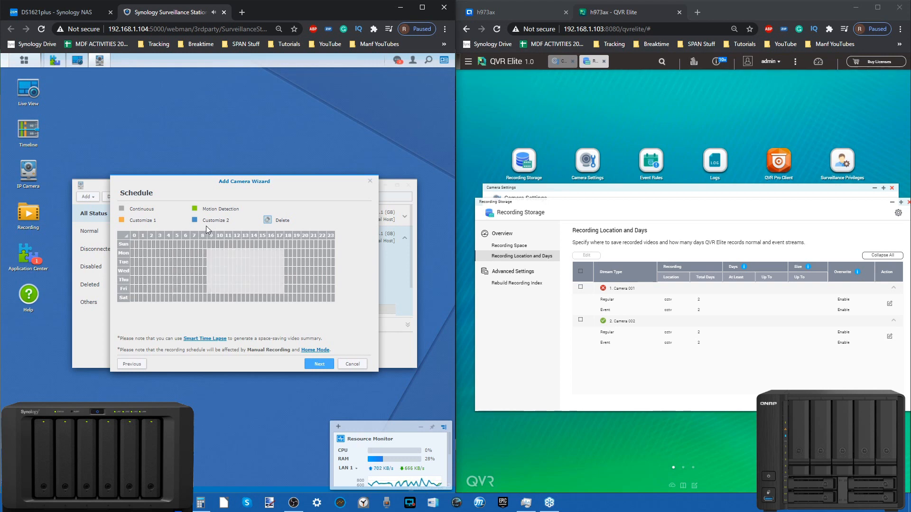
# Schedule Motion Detection recording for all of Sunday and Saturday and finish adding the camera
pyautogui.click(194, 208)
pyautogui.click(133, 244)
pyautogui.moveTo(132, 246); pyautogui.dragTo(324, 247)
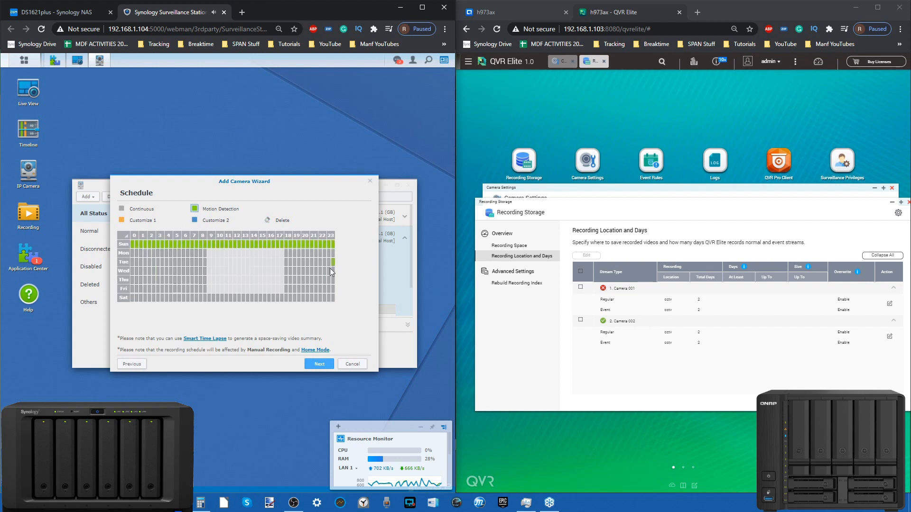
pyautogui.moveTo(330, 298); pyautogui.dragTo(123, 298)
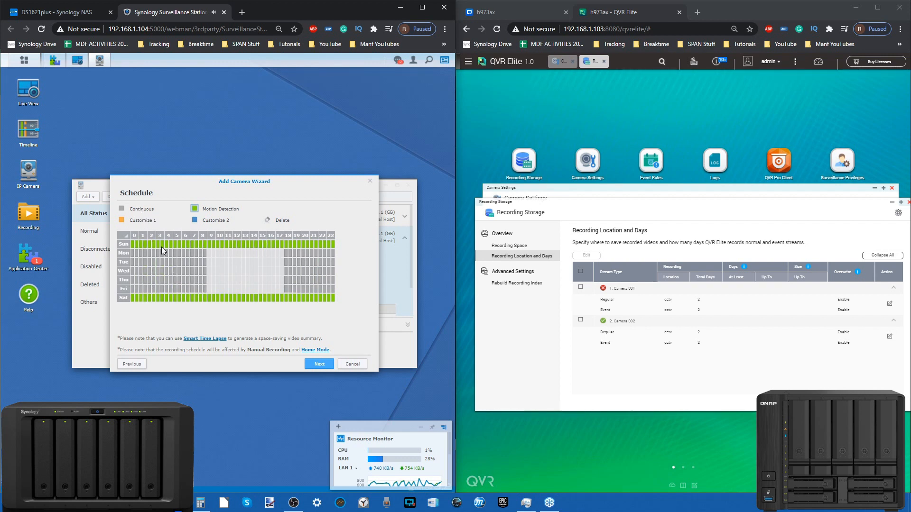
pyautogui.click(318, 364)
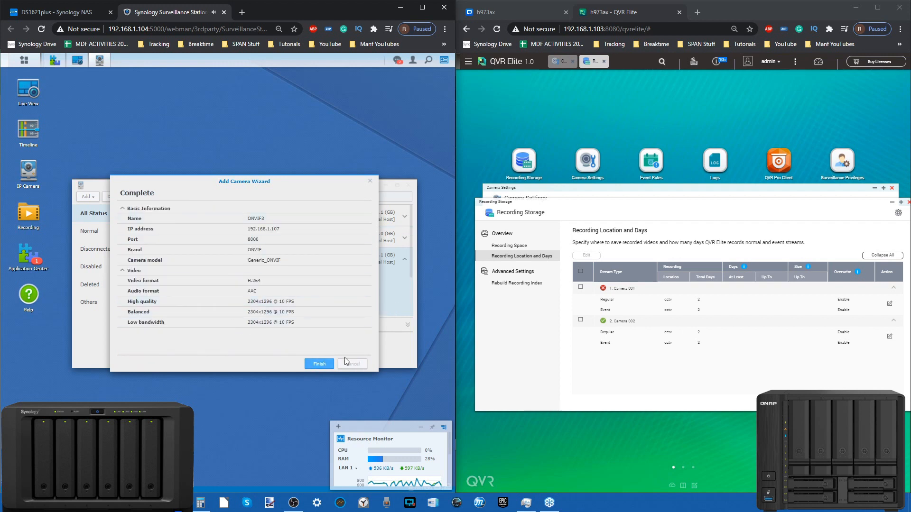
pyautogui.click(319, 364)
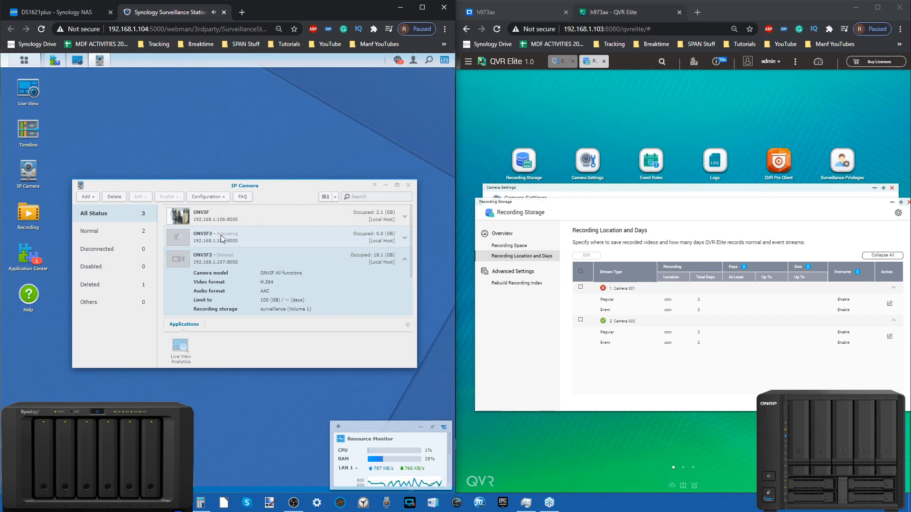
# List the cameras with Normal status and check the available configuration and enable/disable options
pyautogui.click(114, 233)
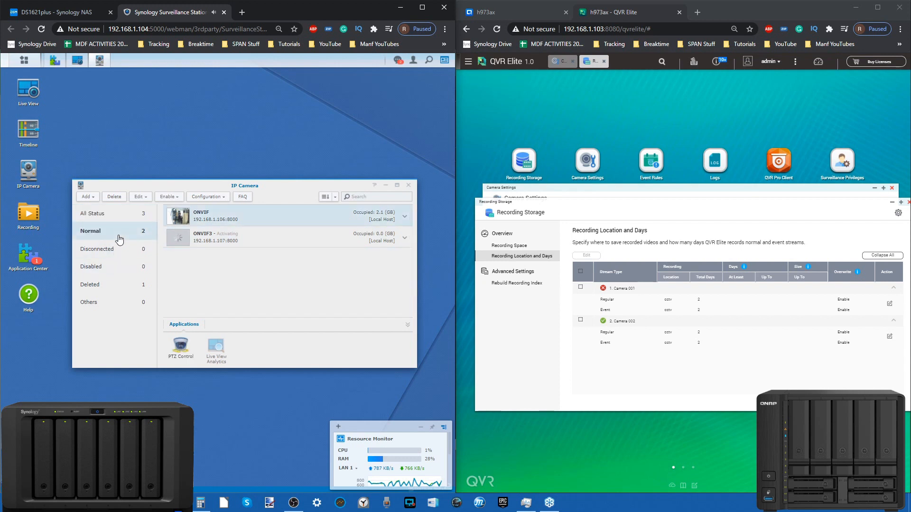
pyautogui.click(208, 197)
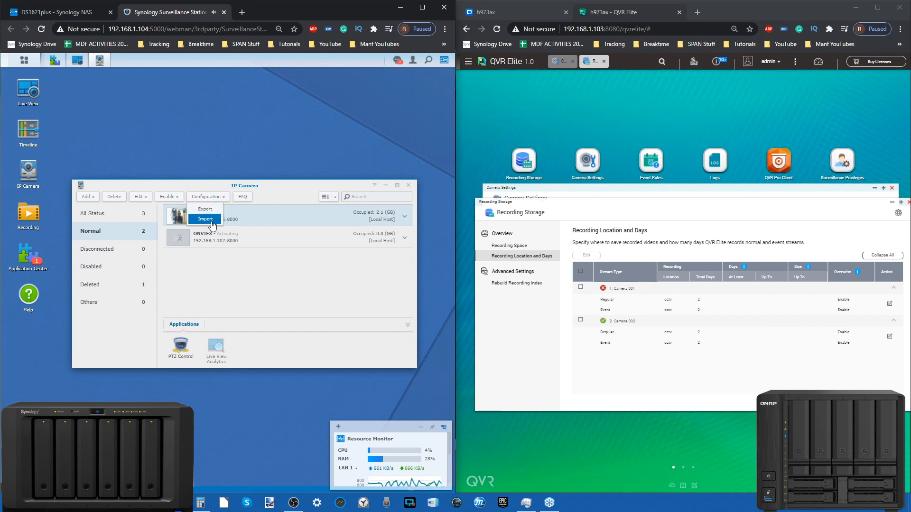
pyautogui.click(169, 197)
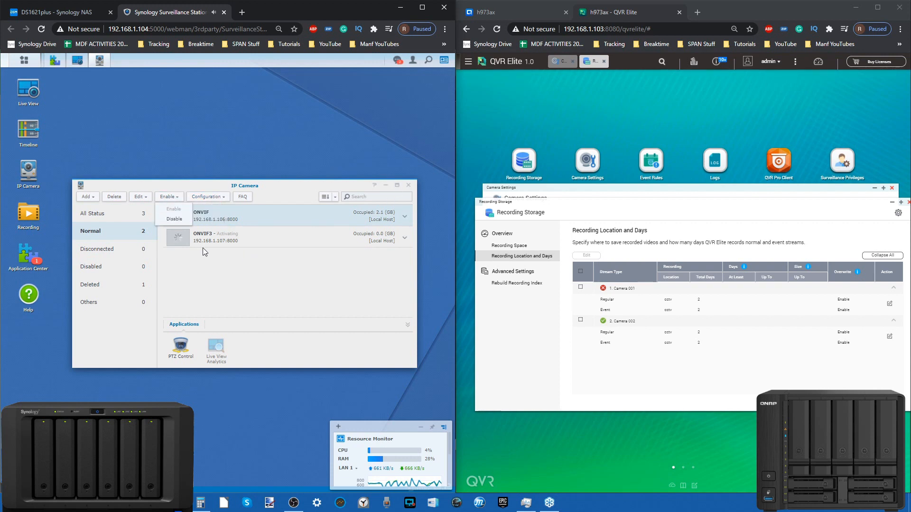
pyautogui.click(221, 282)
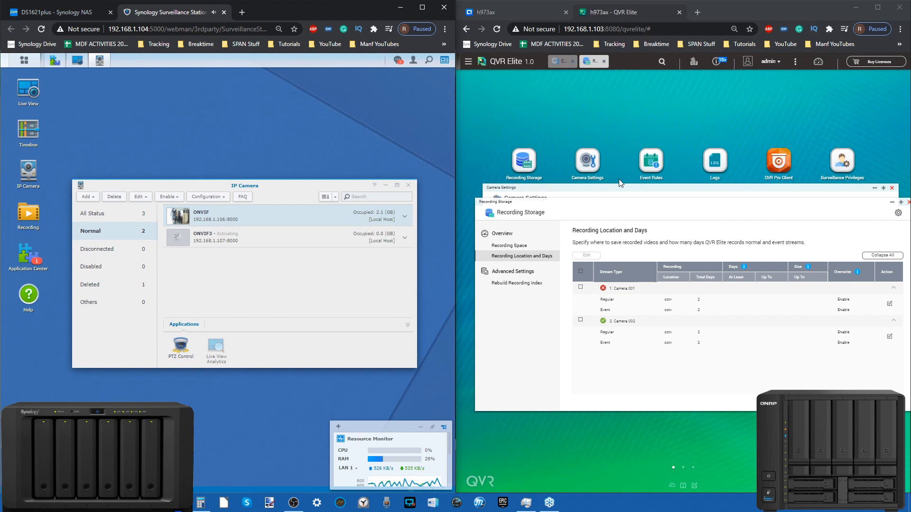
# Switch to QVR Elite and minimize the Recording Storage and Camera Settings windows
pyautogui.click(867, 123)
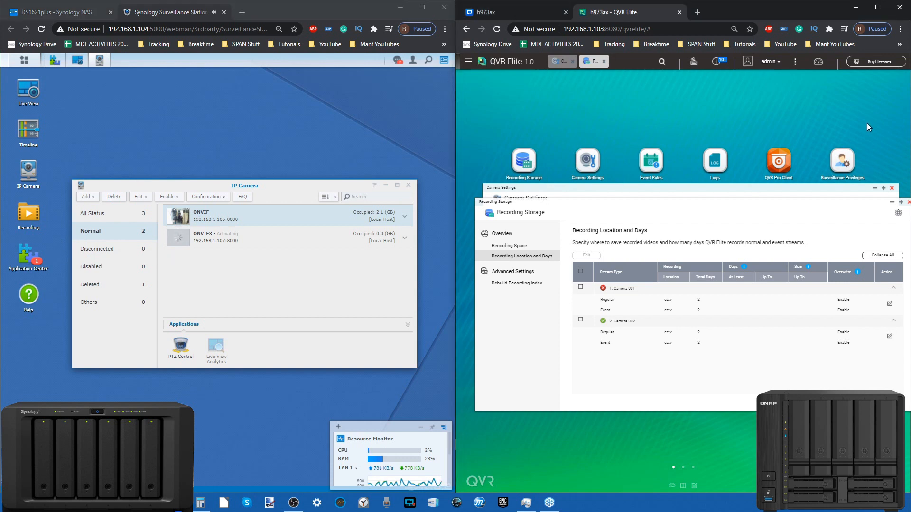
pyautogui.click(892, 202)
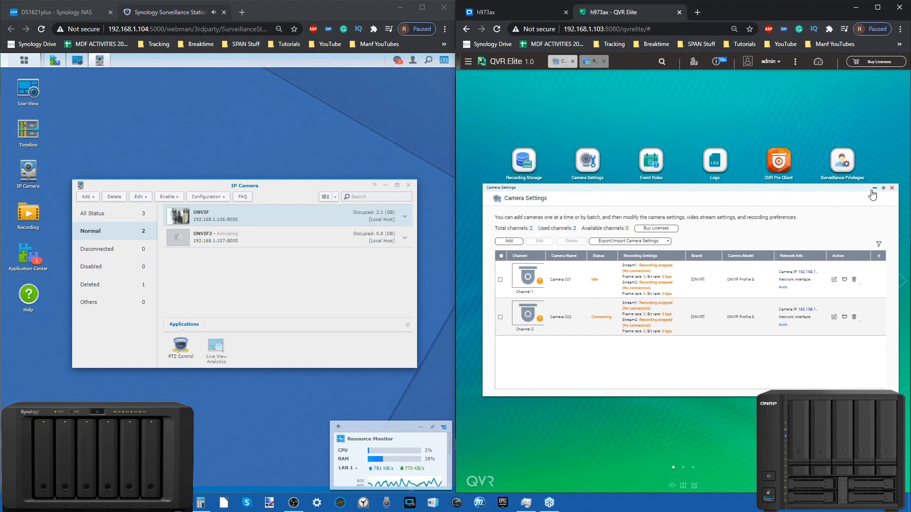
pyautogui.click(874, 189)
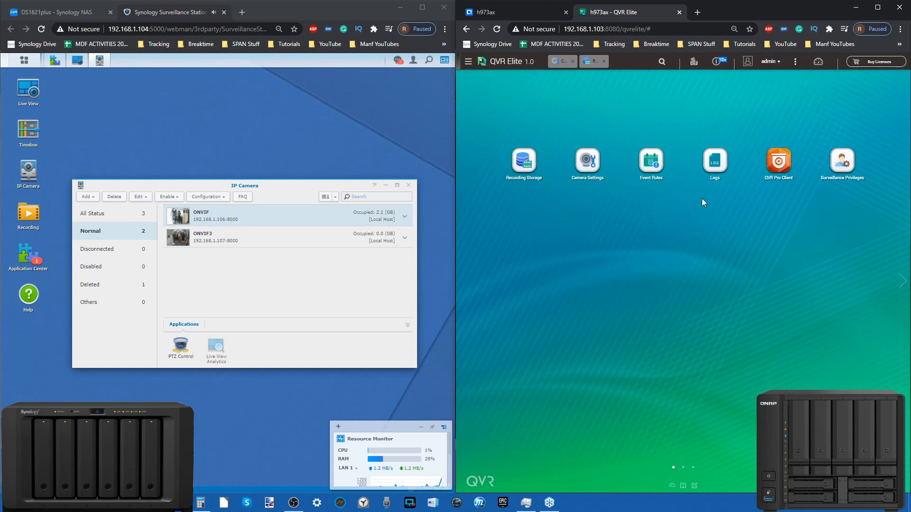
pyautogui.moveTo(294, 185); pyautogui.dragTo(294, 169)
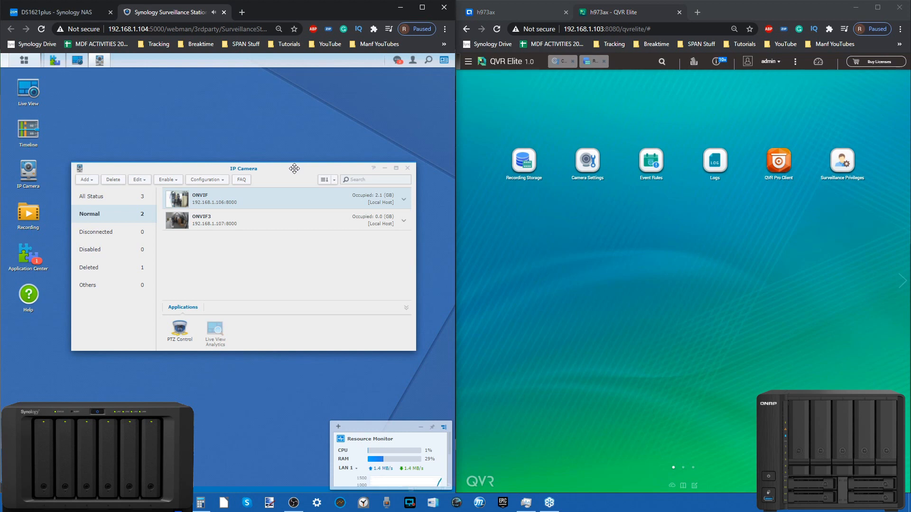
pyautogui.moveTo(294, 168); pyautogui.dragTo(303, 186)
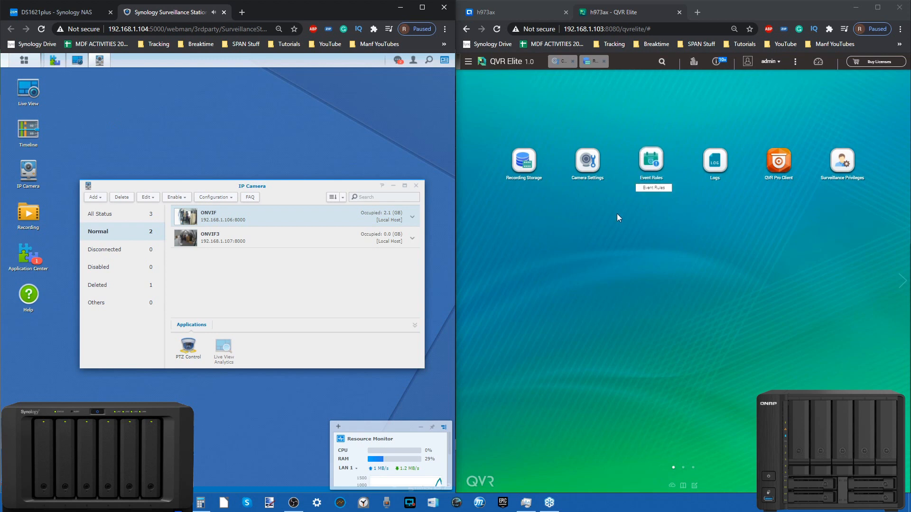
pyautogui.moveTo(209, 185); pyautogui.dragTo(201, 177)
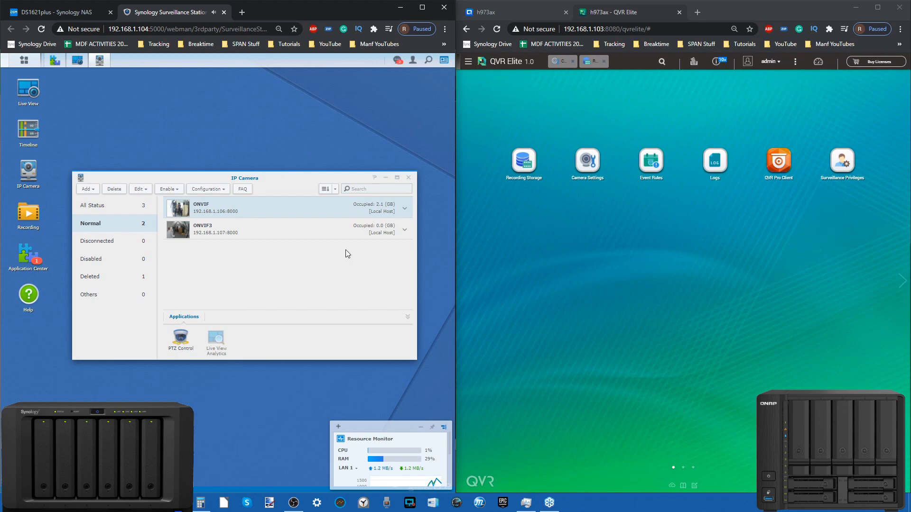
# Examine all add-ons, PC utilities and mobile apps in Surveillance Station's Application Center, then close it
pyautogui.click(28, 256)
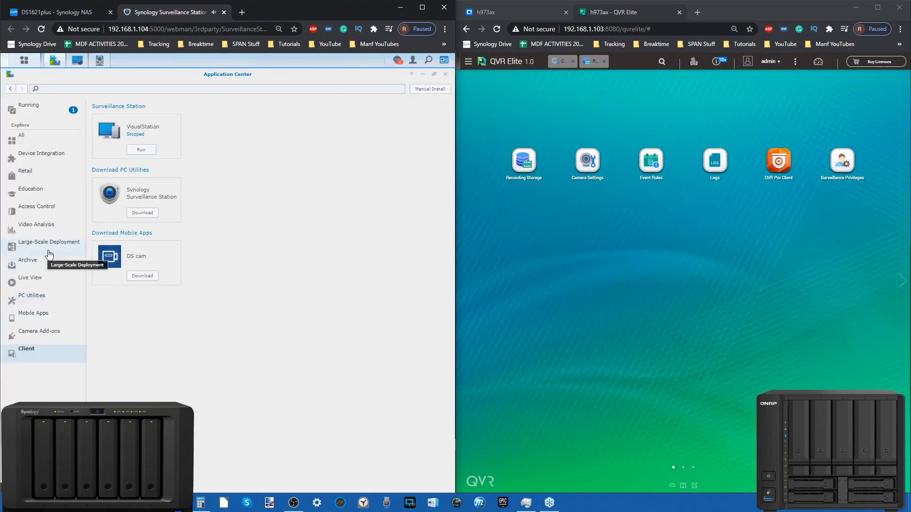
pyautogui.click(42, 139)
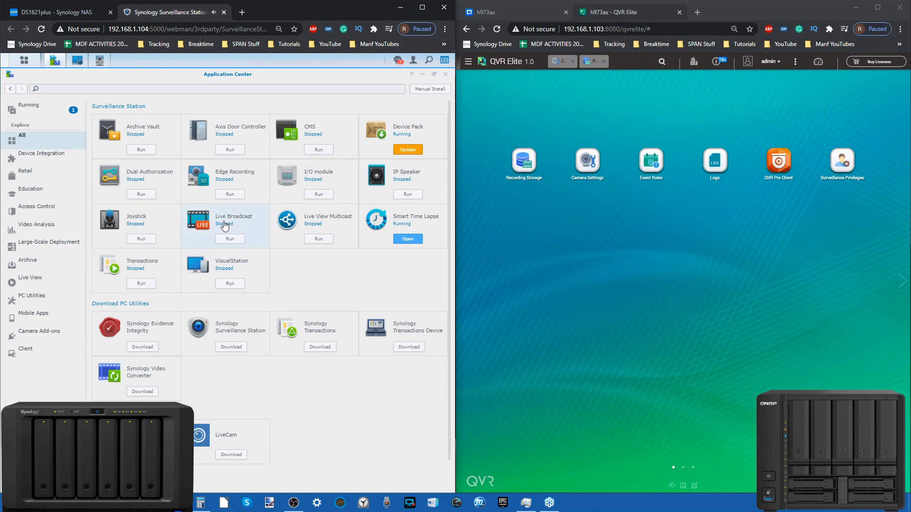
pyautogui.scroll(-1, 237, 396)
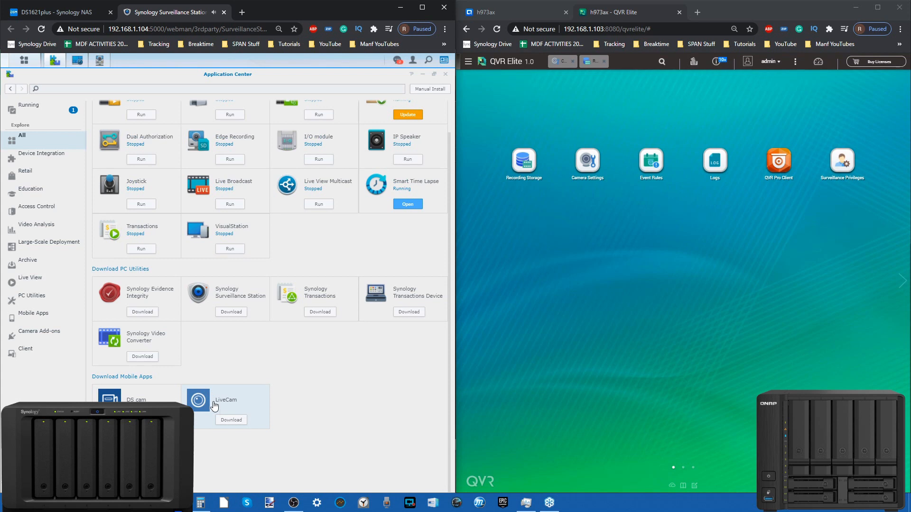
pyautogui.scroll(1, 277, 369)
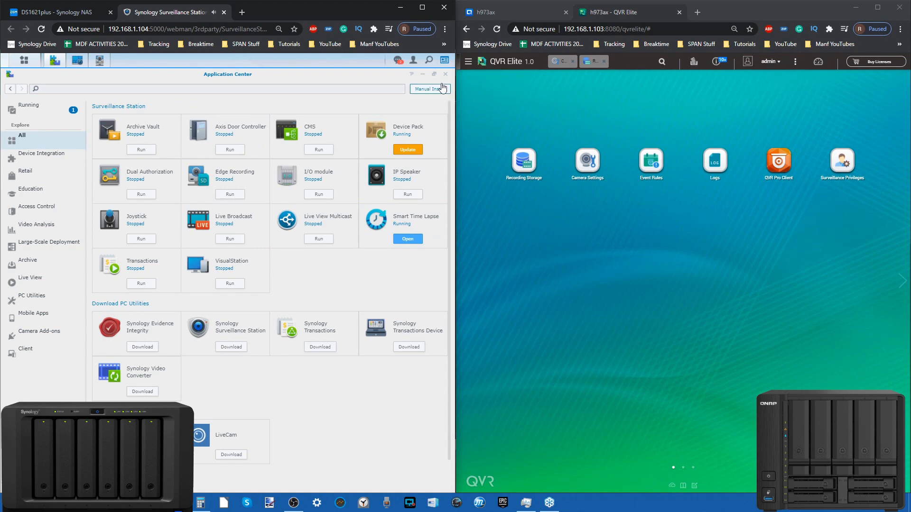
pyautogui.click(445, 74)
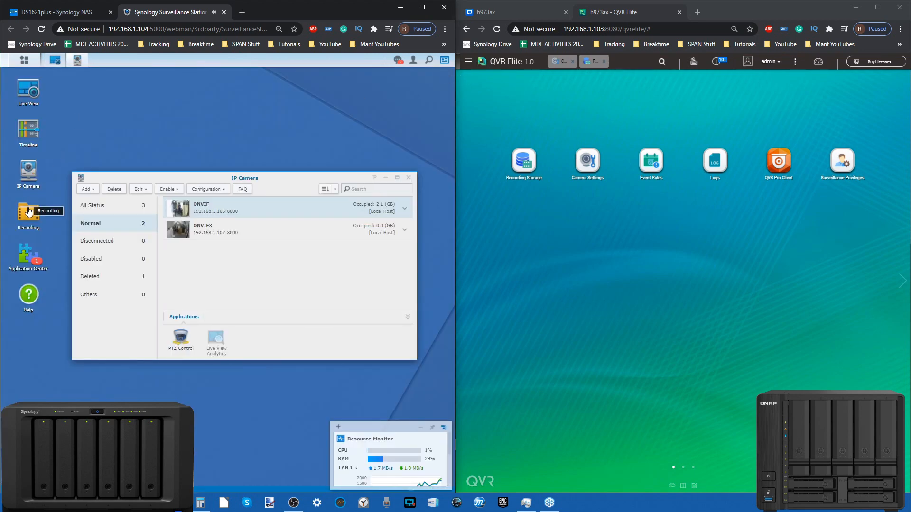
# Play back the ONVIF camera's 18 November recording in a maximized Timeline, seeking to 02:41:54 and about 04:28, at 100x speed
pyautogui.click(25, 140)
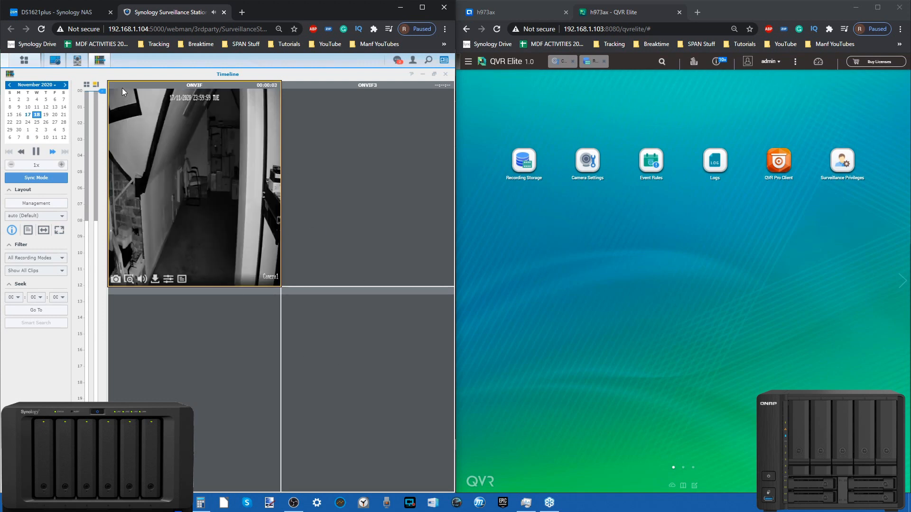
pyautogui.moveTo(103, 90); pyautogui.dragTo(101, 136)
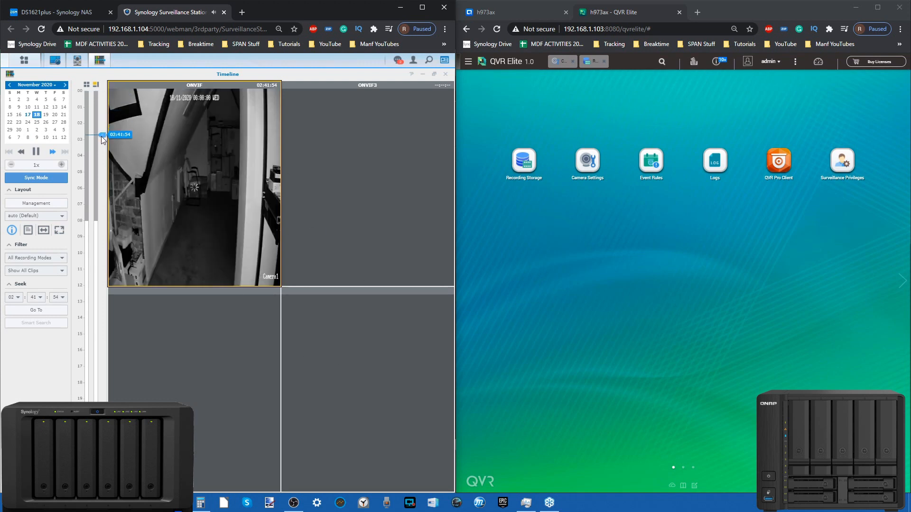
pyautogui.click(421, 7)
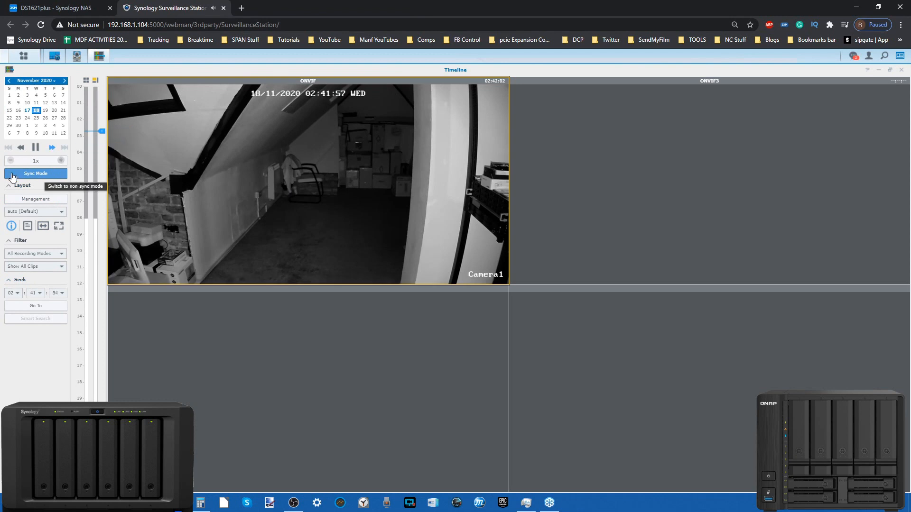
pyautogui.click(95, 159)
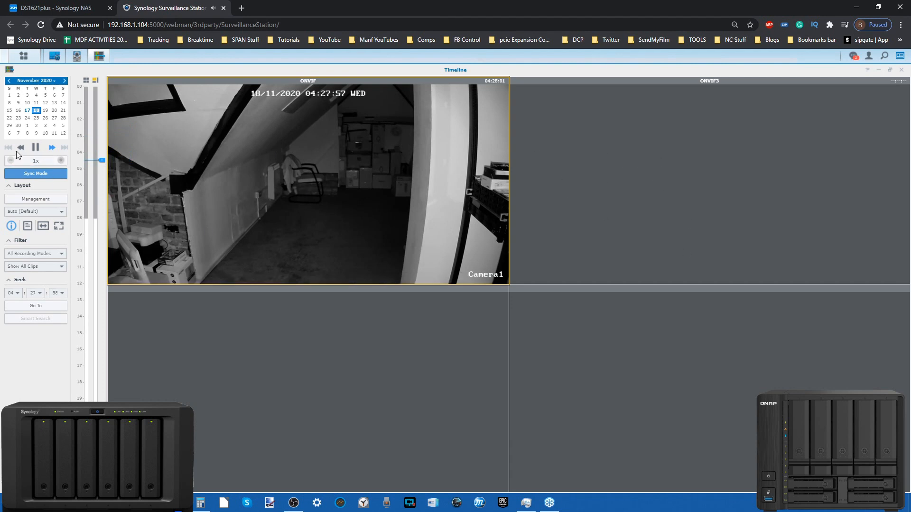
pyautogui.click(61, 161)
pyautogui.click(61, 161)
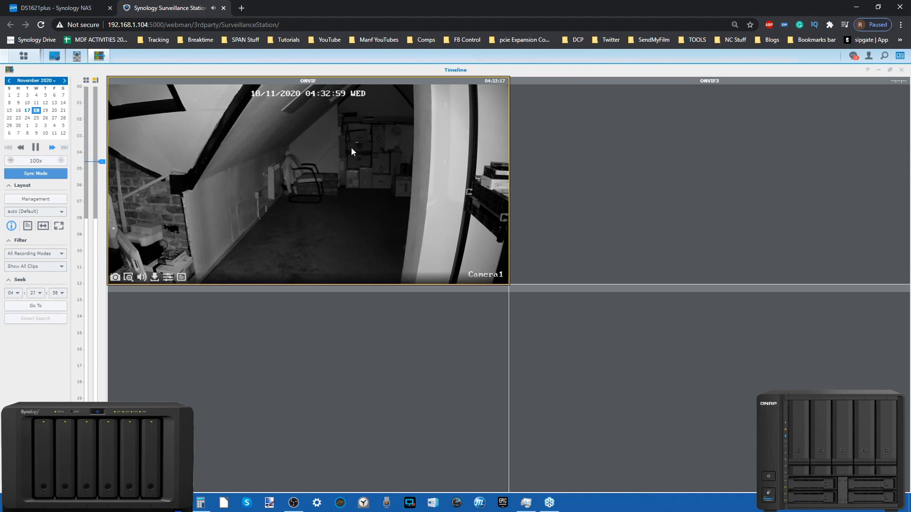
# Check the recording status in OBS, examine the ONVIF playback's image enhancement options and close the Timeline
pyautogui.click(295, 502)
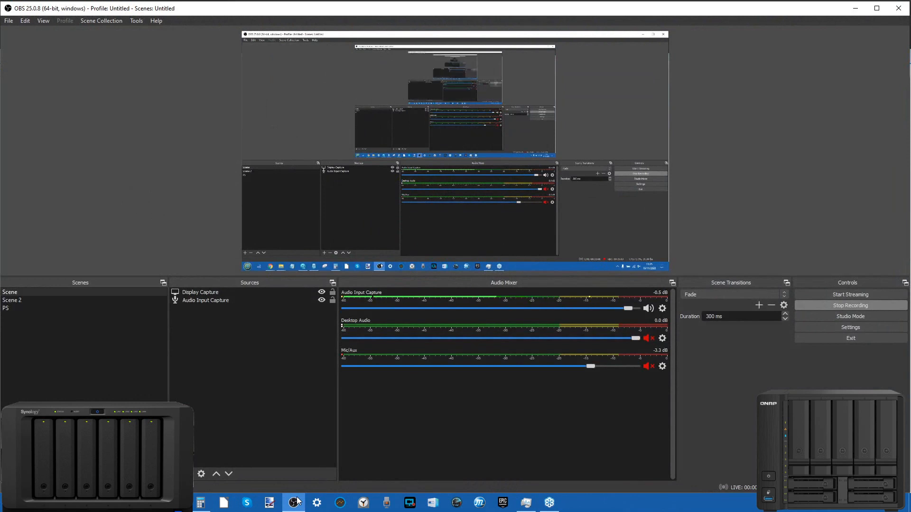
pyautogui.click(296, 502)
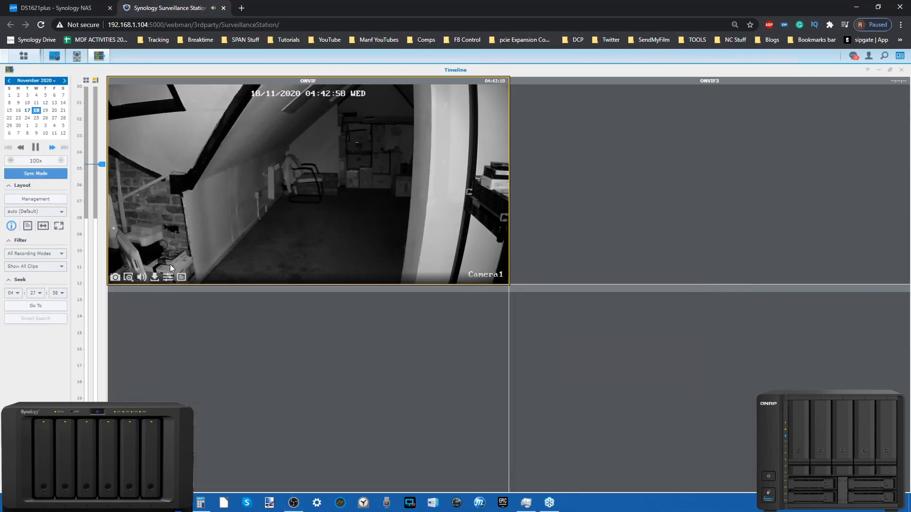
pyautogui.click(169, 278)
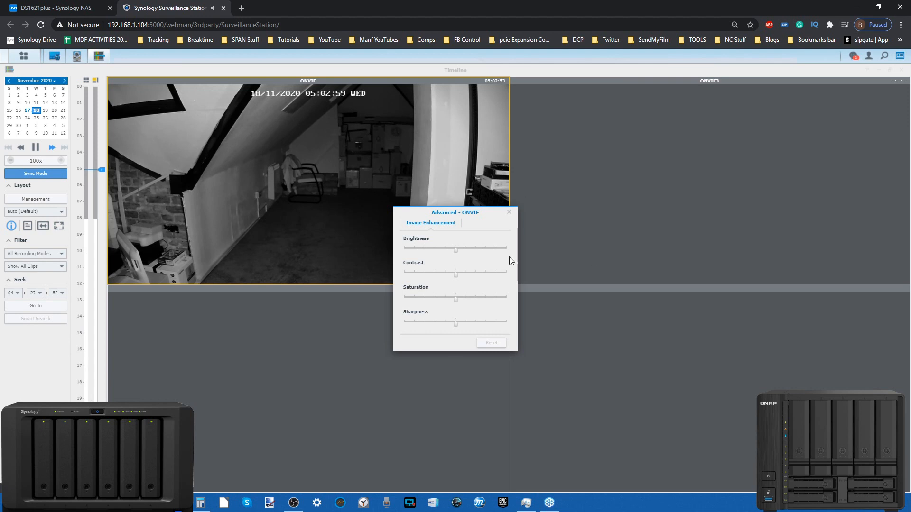
pyautogui.click(509, 212)
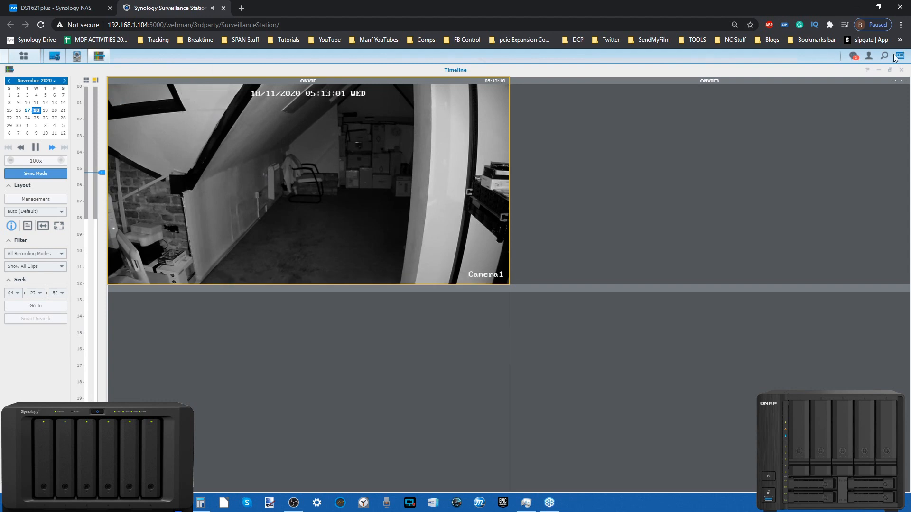
pyautogui.click(901, 71)
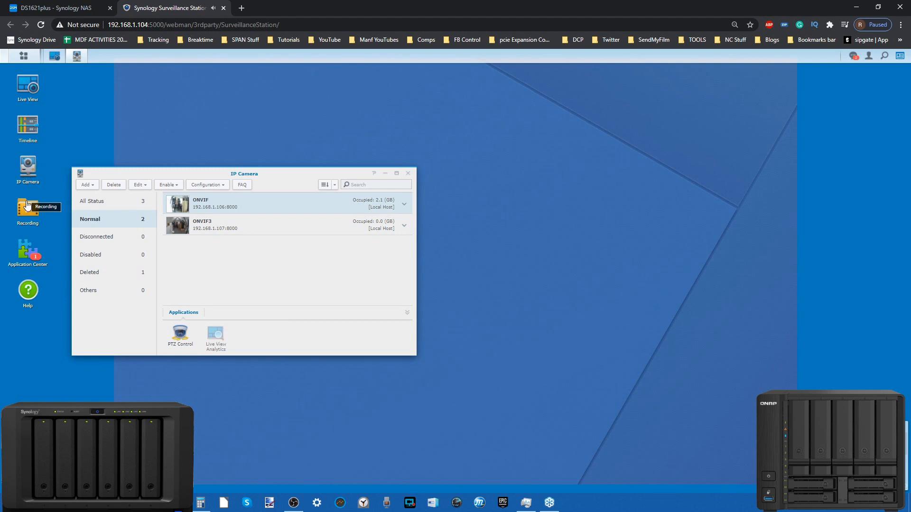
# Review all Application Center add-ons in the full-size window, then restore it beside the QVR Elite window
pyautogui.click(33, 248)
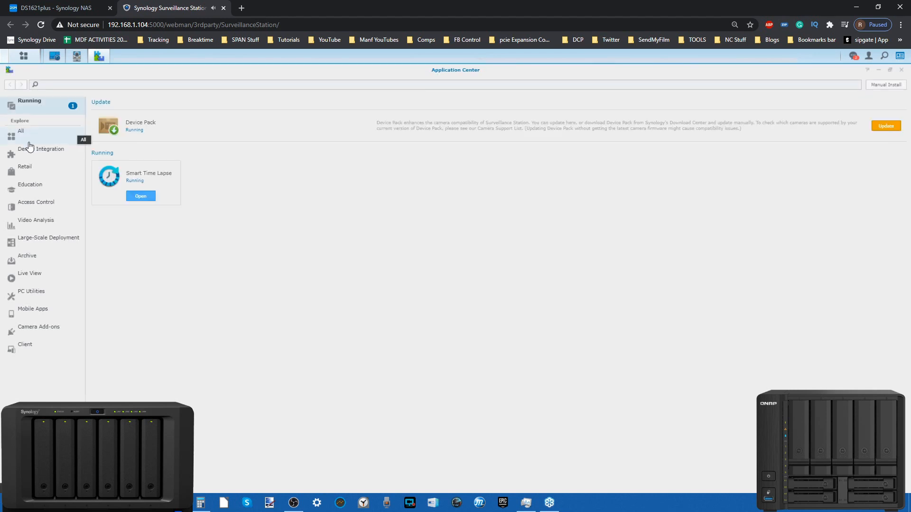
pyautogui.click(27, 139)
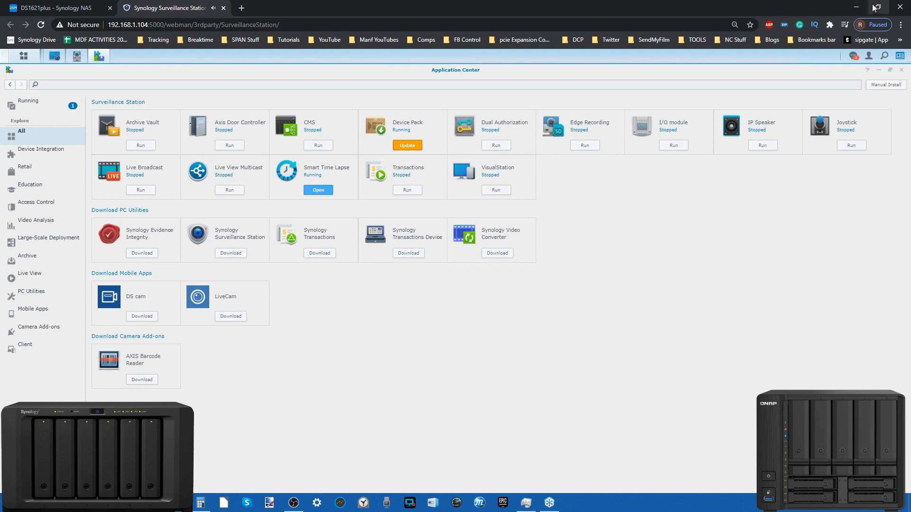
pyautogui.moveTo(625, 12); pyautogui.dragTo(1, 90)
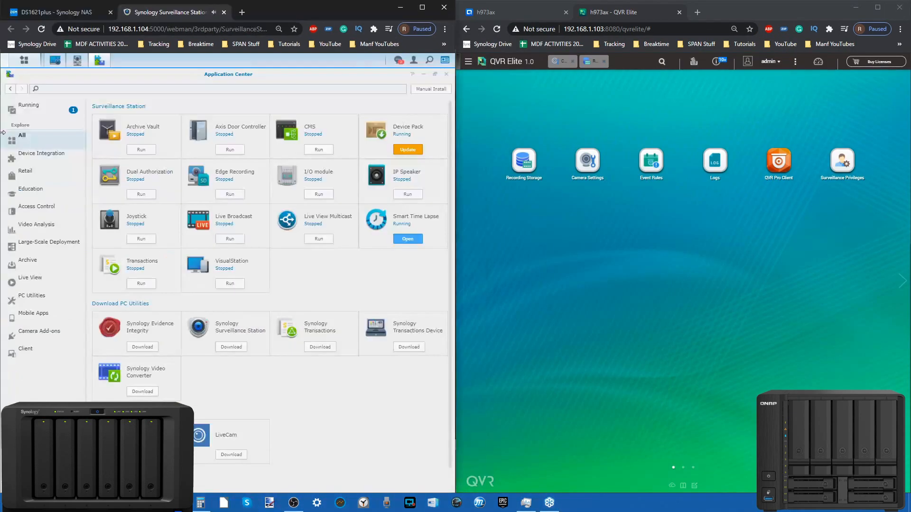
# Switch to the QNAP desktop, search App Center for "qvr" and close App Center
pyautogui.click(619, 19)
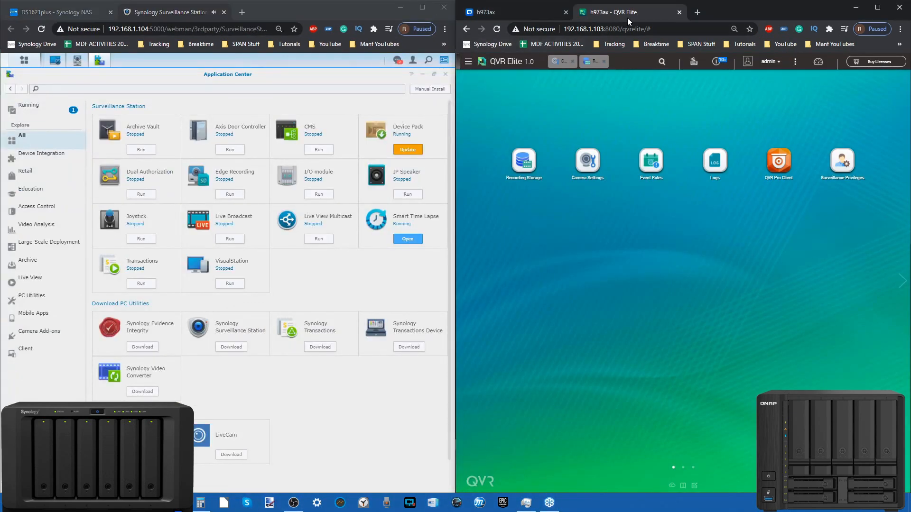
pyautogui.click(528, 12)
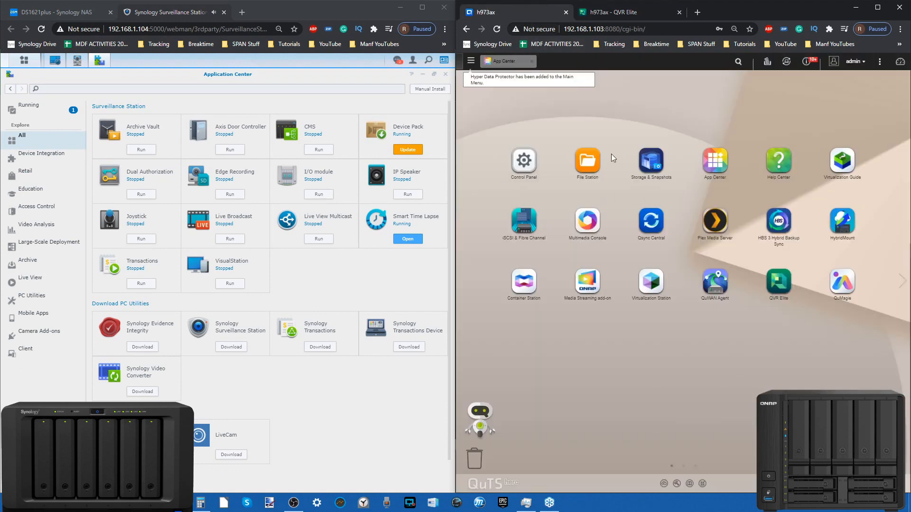
pyautogui.click(504, 61)
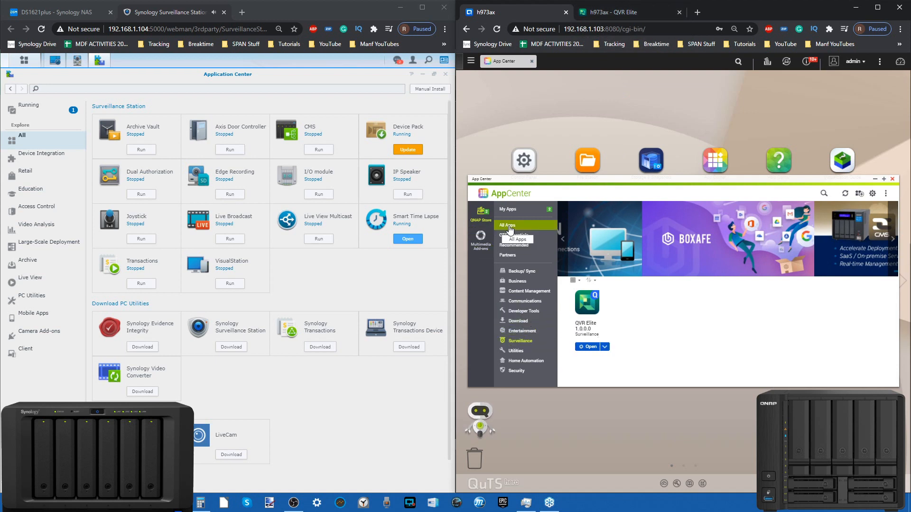
pyautogui.click(824, 193)
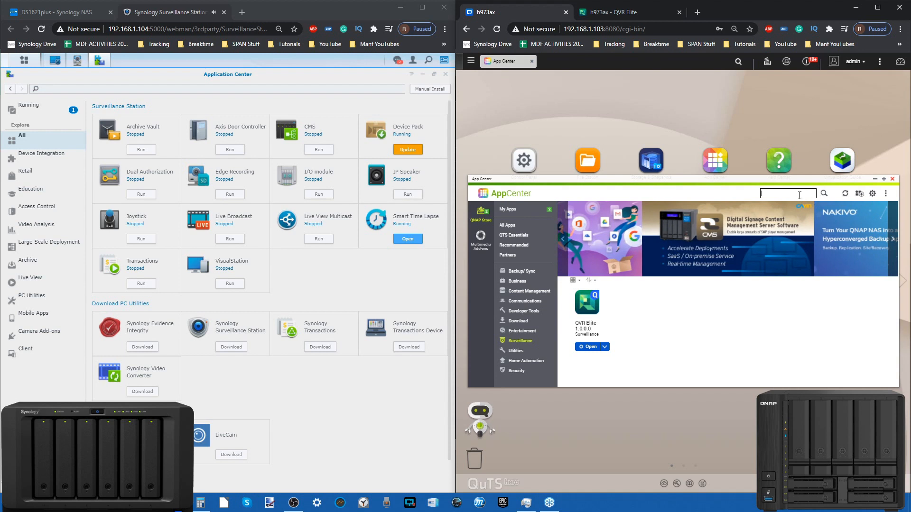
pyautogui.click(511, 209)
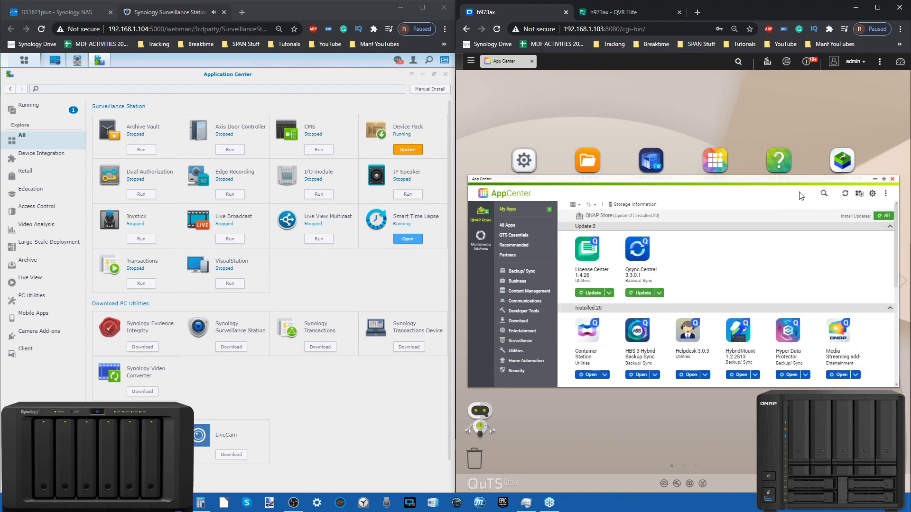
pyautogui.click(824, 194)
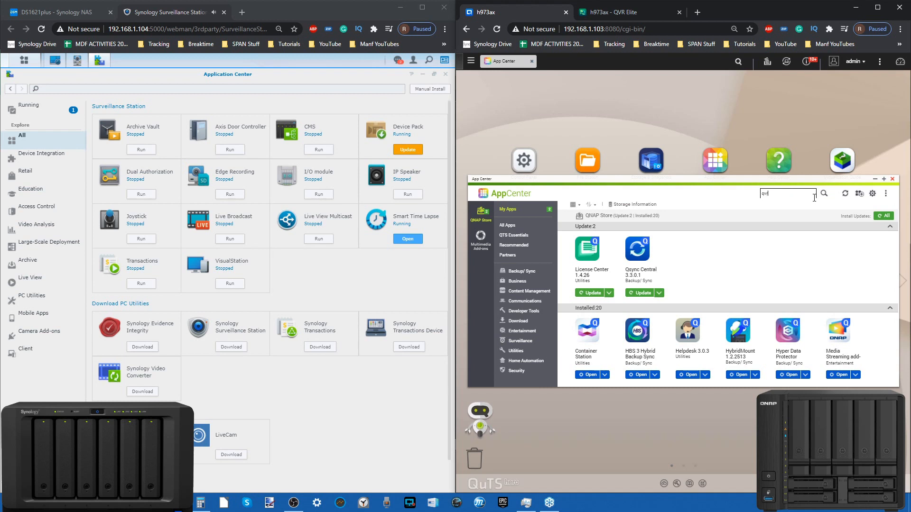
pyautogui.write('qvr')
pyautogui.press('Return')
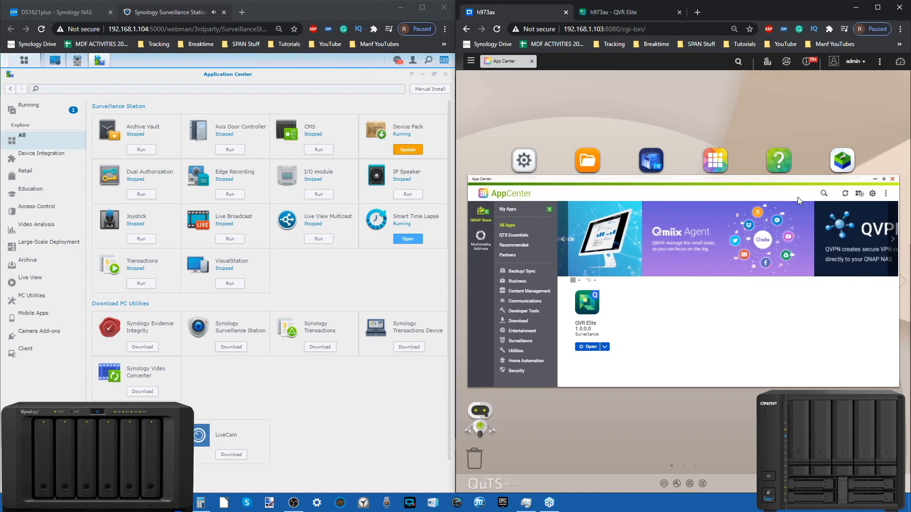
pyautogui.click(892, 180)
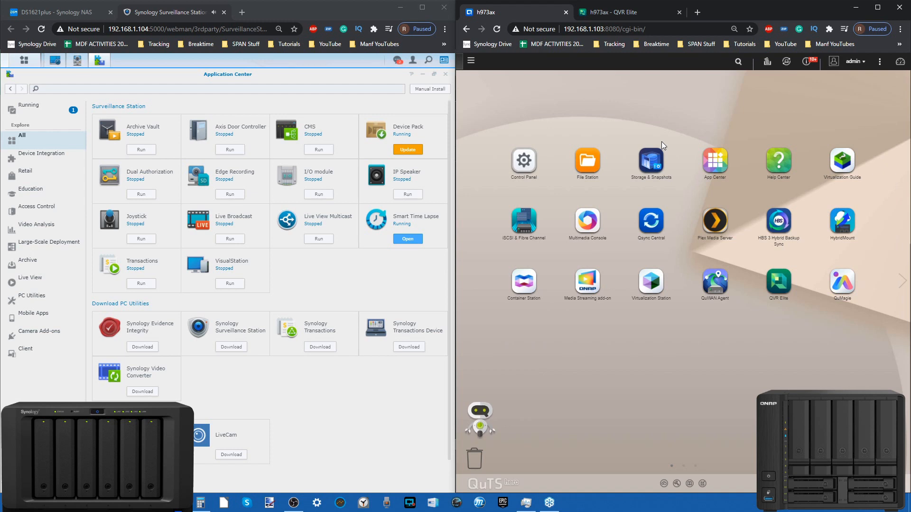
# Compare QVR Elite's main menu with the add-ons in Synology's Application Center, then close Application Center
pyautogui.click(612, 13)
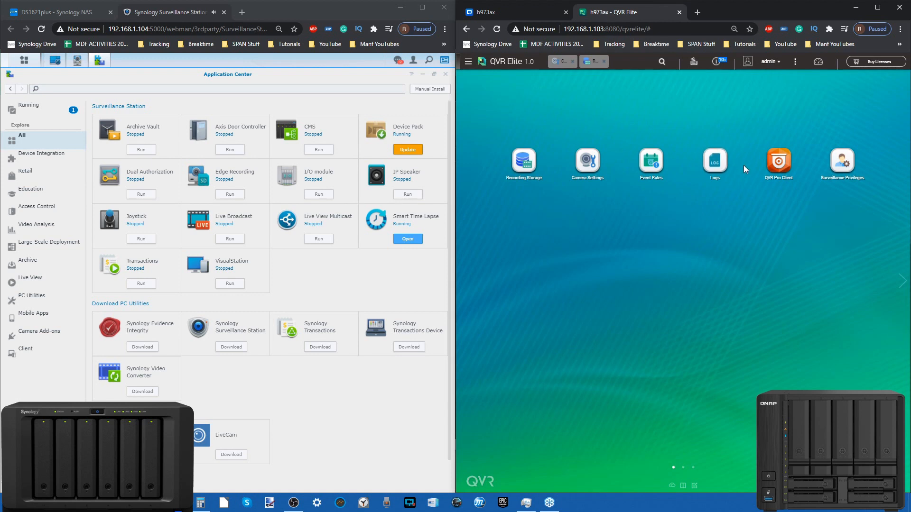
pyautogui.click(468, 61)
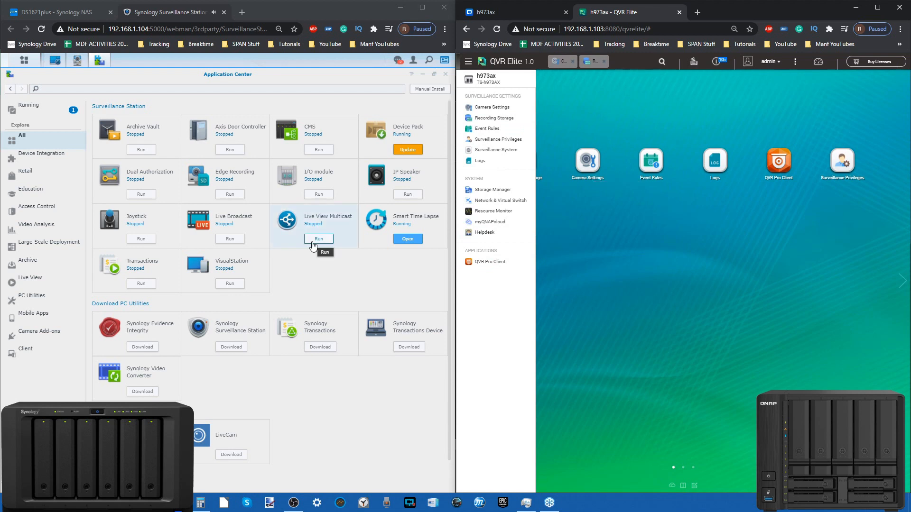
pyautogui.scroll(-1, 296, 407)
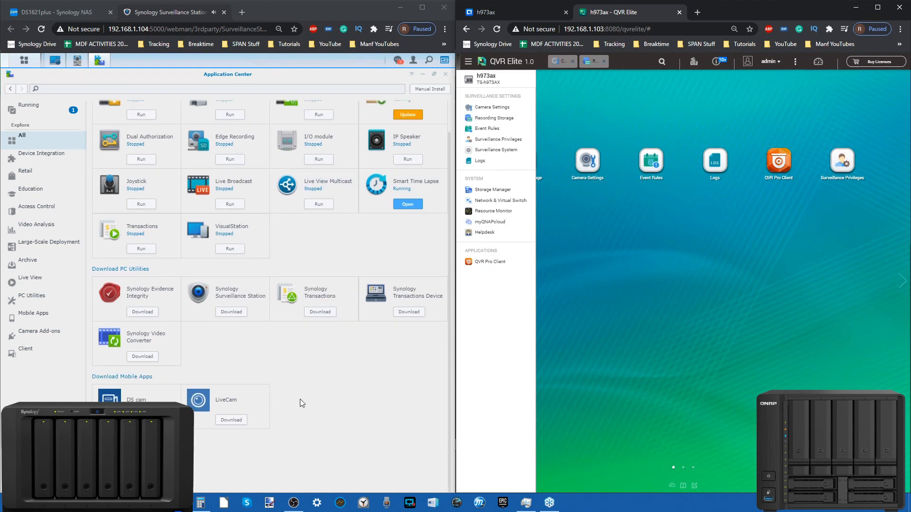
pyautogui.scroll(1, 300, 400)
pyautogui.scroll(-1, 300, 400)
pyautogui.scroll(1, 305, 348)
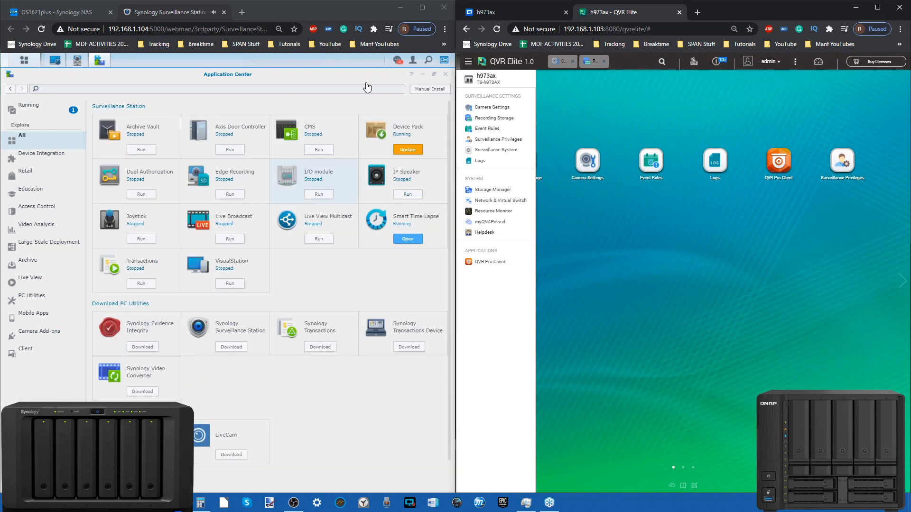
pyautogui.click(445, 75)
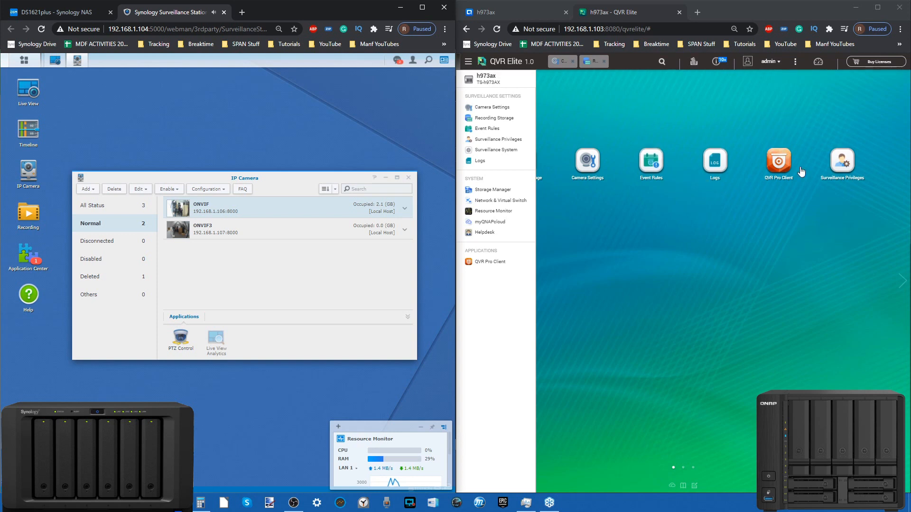
# View the multi layout in QVR Pro Client, minimize the client and open QVR Elite's Event Rules
pyautogui.click(780, 247)
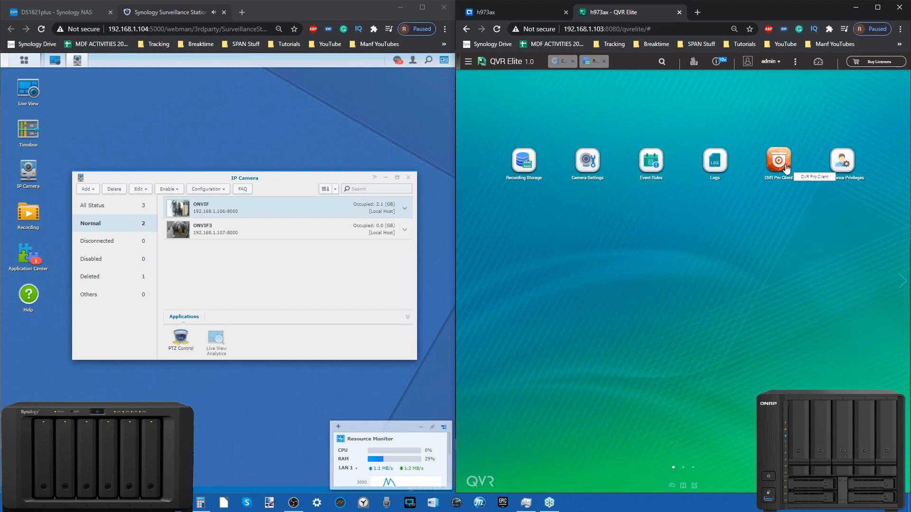
pyautogui.click(765, 173)
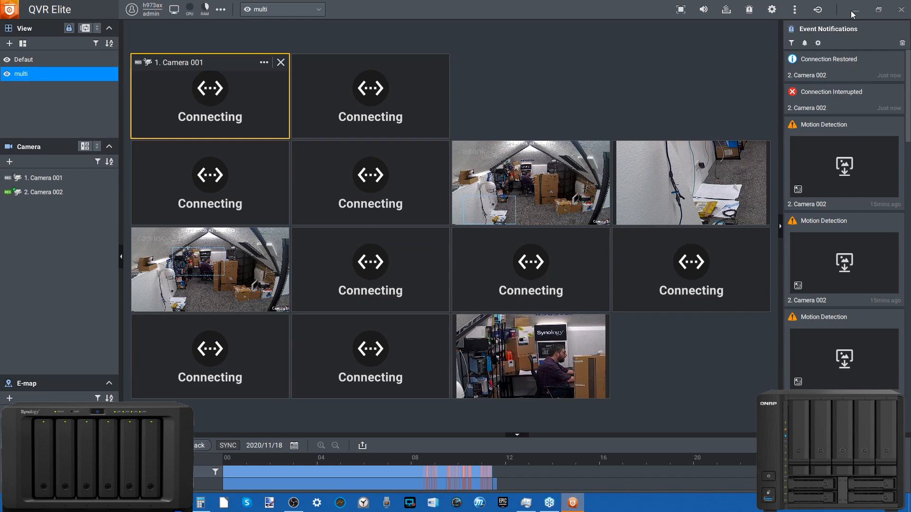
pyautogui.click(857, 12)
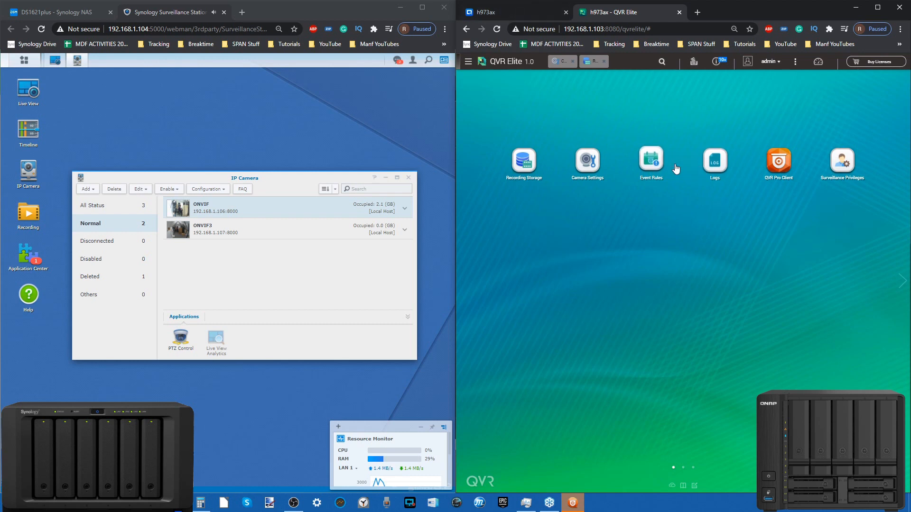
pyautogui.click(653, 166)
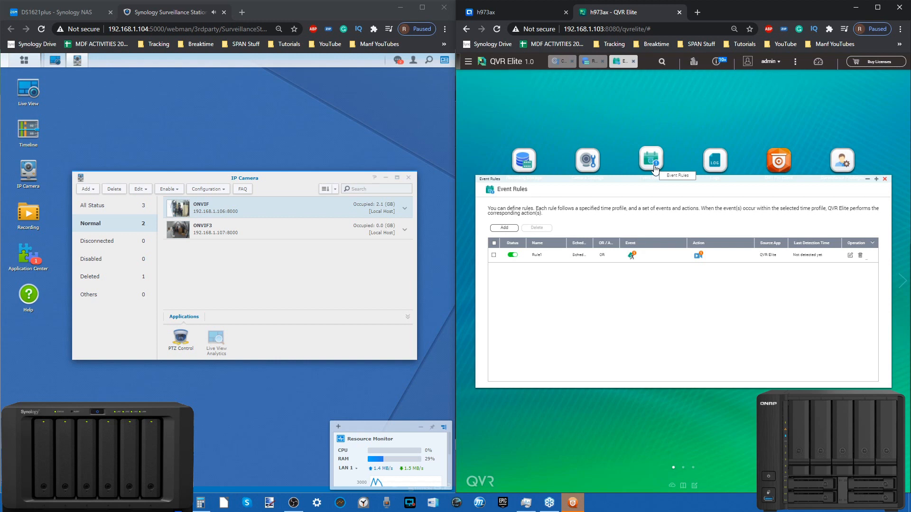
# Close the IP Camera window in Surveillance Station and the Event Rules window in QVR Elite
pyautogui.moveTo(305, 175); pyautogui.dragTo(298, 174)
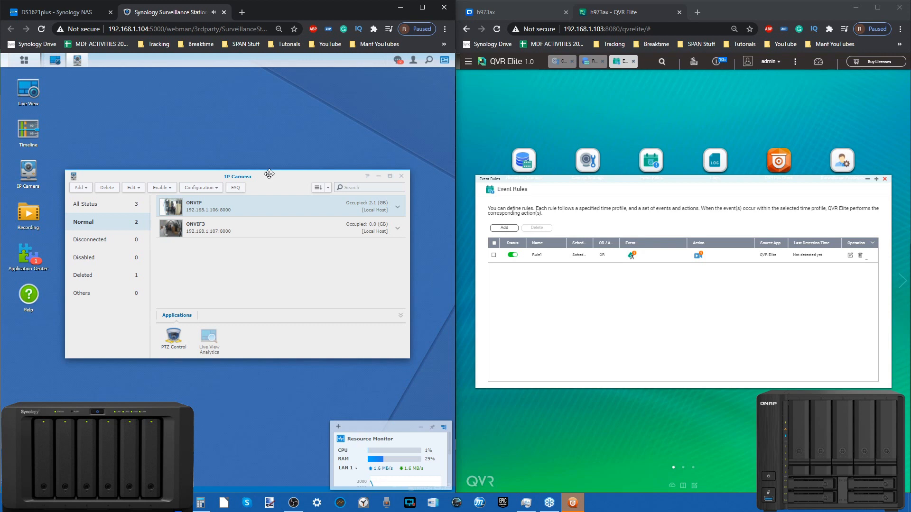
pyautogui.click(402, 177)
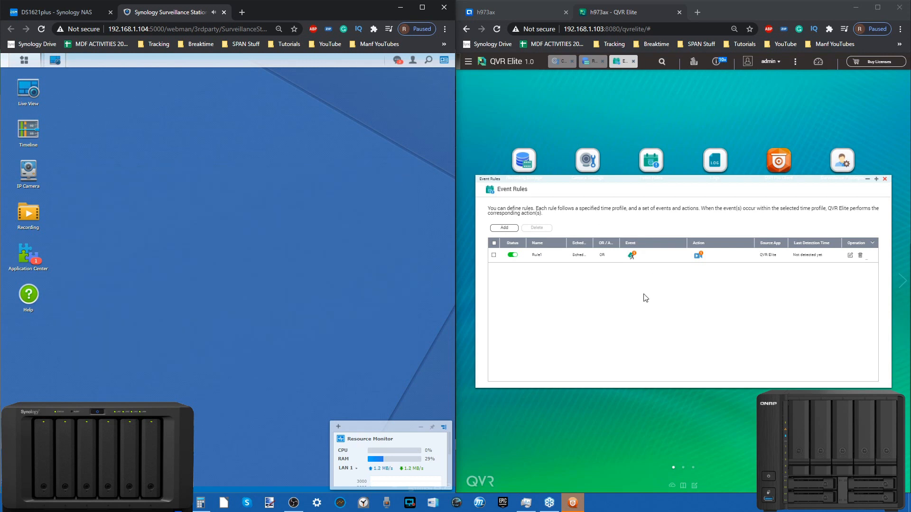
pyautogui.click(885, 179)
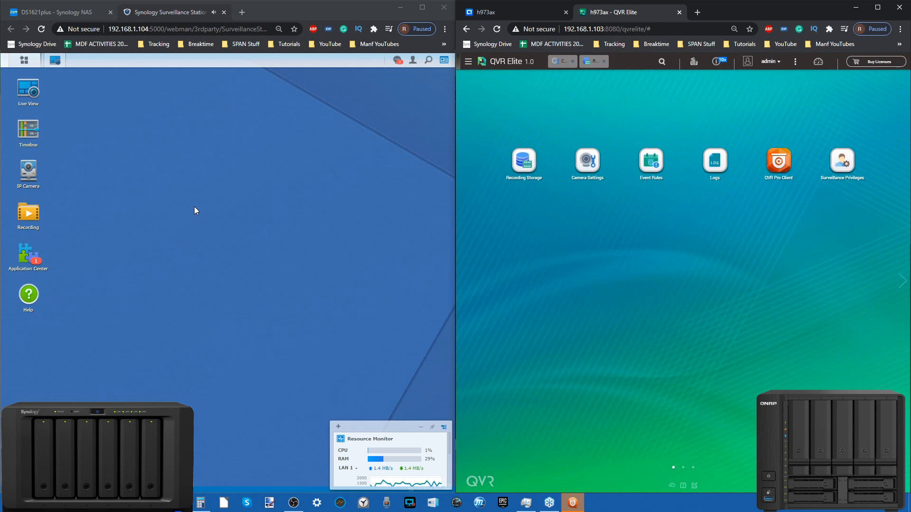
# View the Synology NAS desktop, return to Surveillance Station, and switch to QVR Pro Client to show the multi layout
pyautogui.click(54, 12)
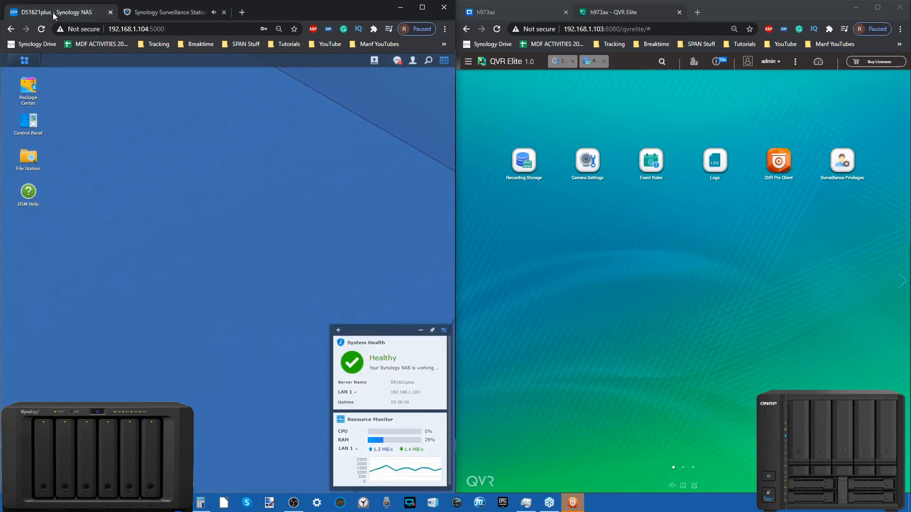
pyautogui.click(167, 13)
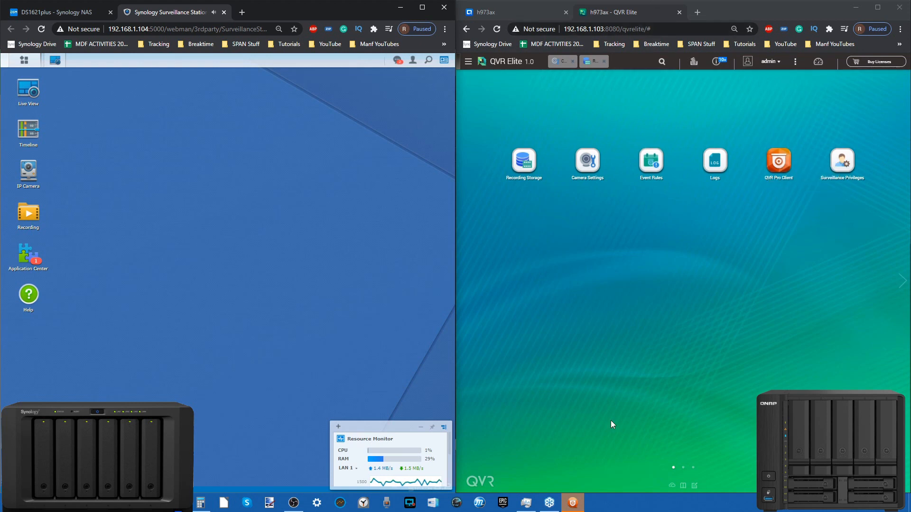
pyautogui.click(573, 502)
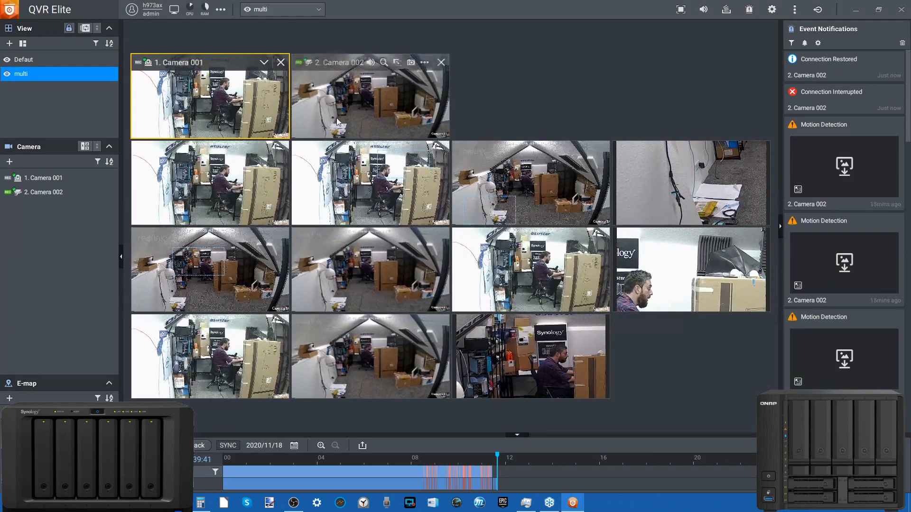